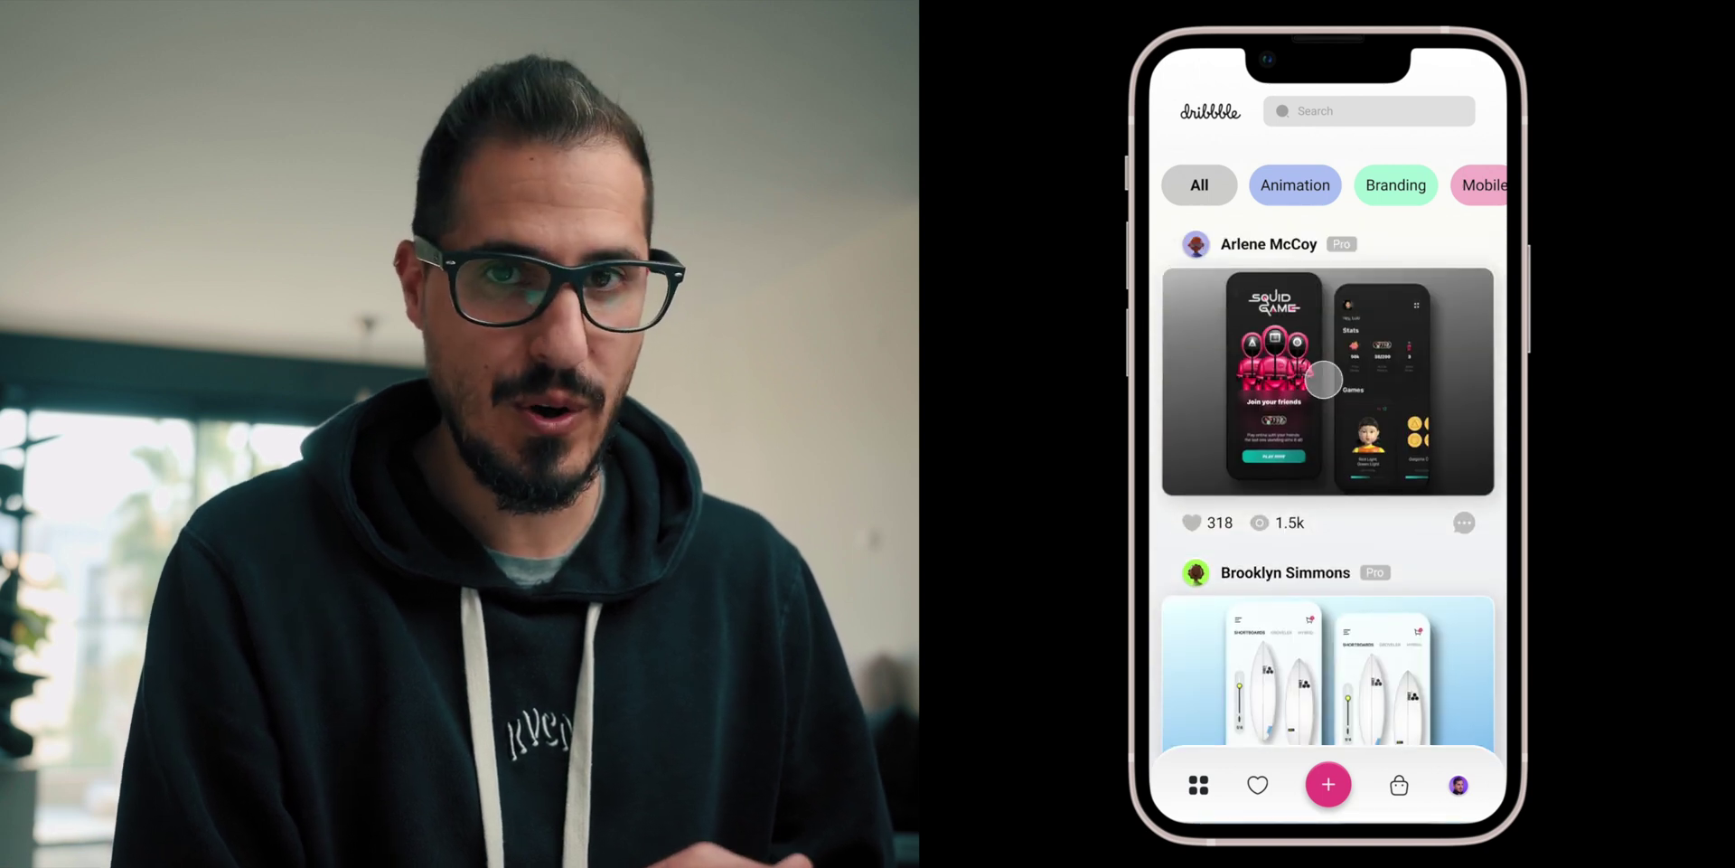
- Bring up the YouTube design file's GUI page showing the 24×24 grey heart icon
left_click(1327, 377)
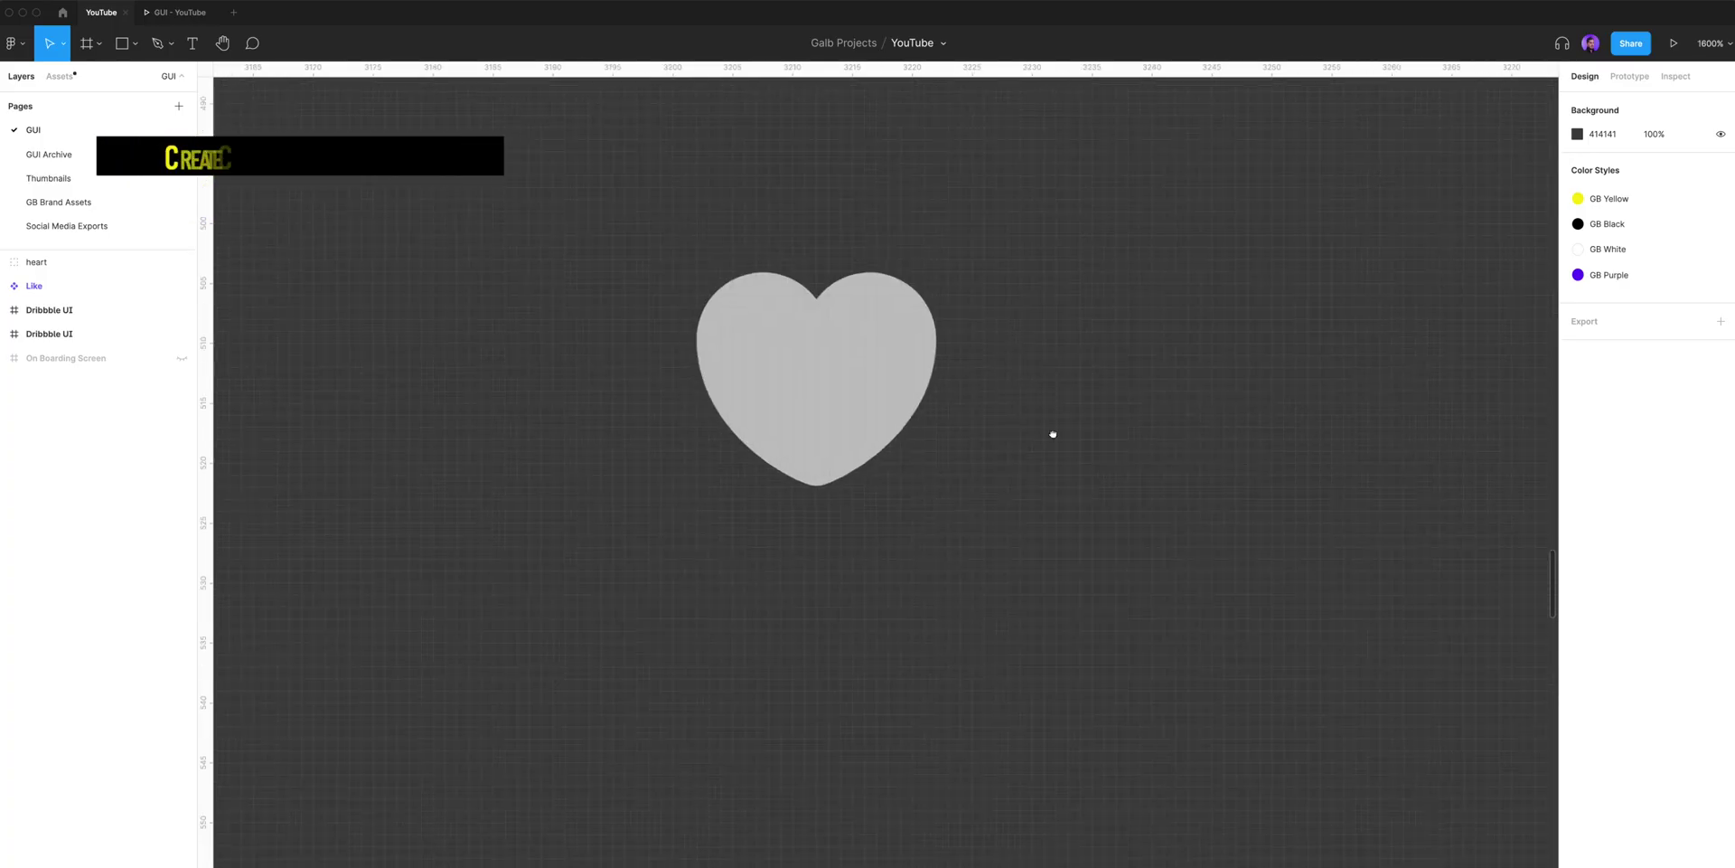
scroll(1050, 434, "up", 5)
scroll(1050, 434, "left", 4)
- Convert the grey heart group into a component with Opt+Cmd+K
left_click(921, 486)
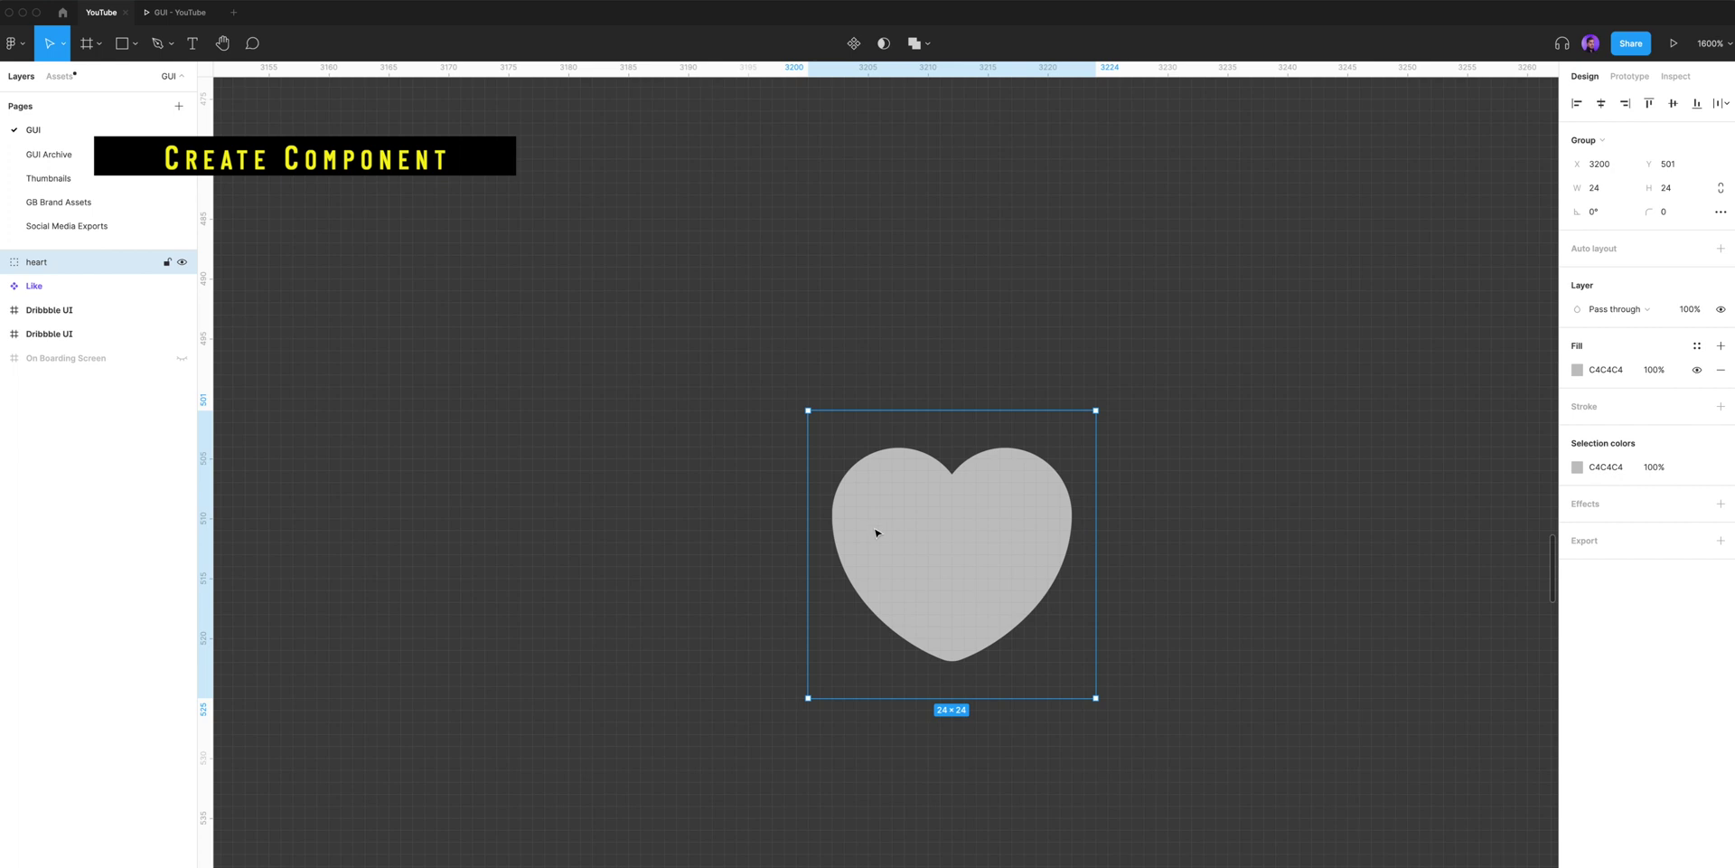
scroll(921, 528, "right", 3)
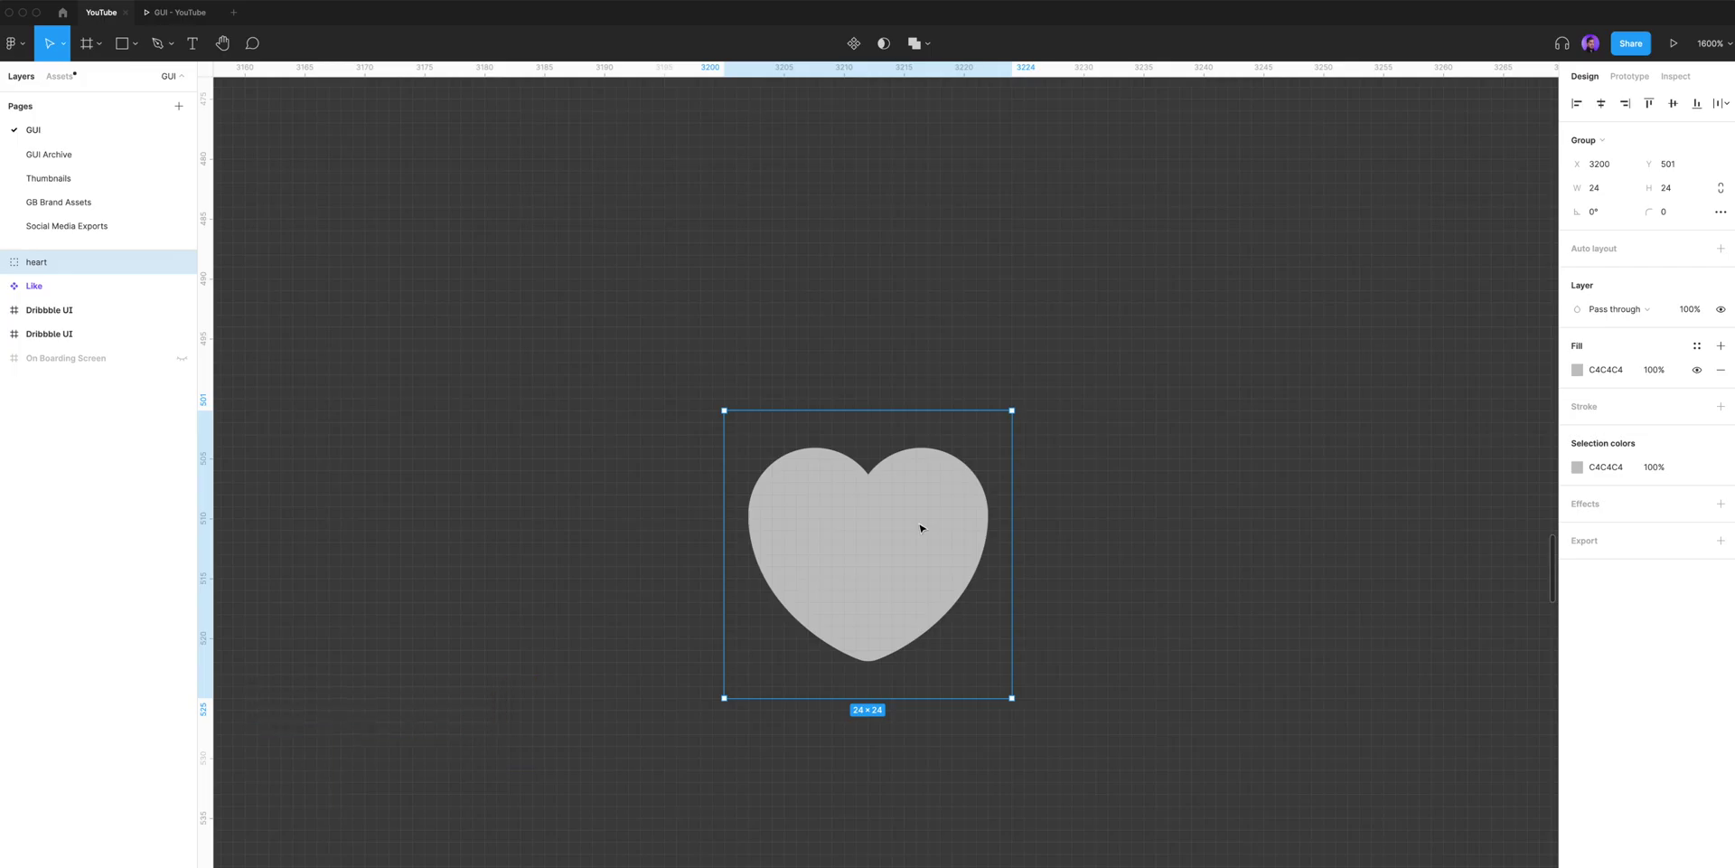
key("alt+super+k")
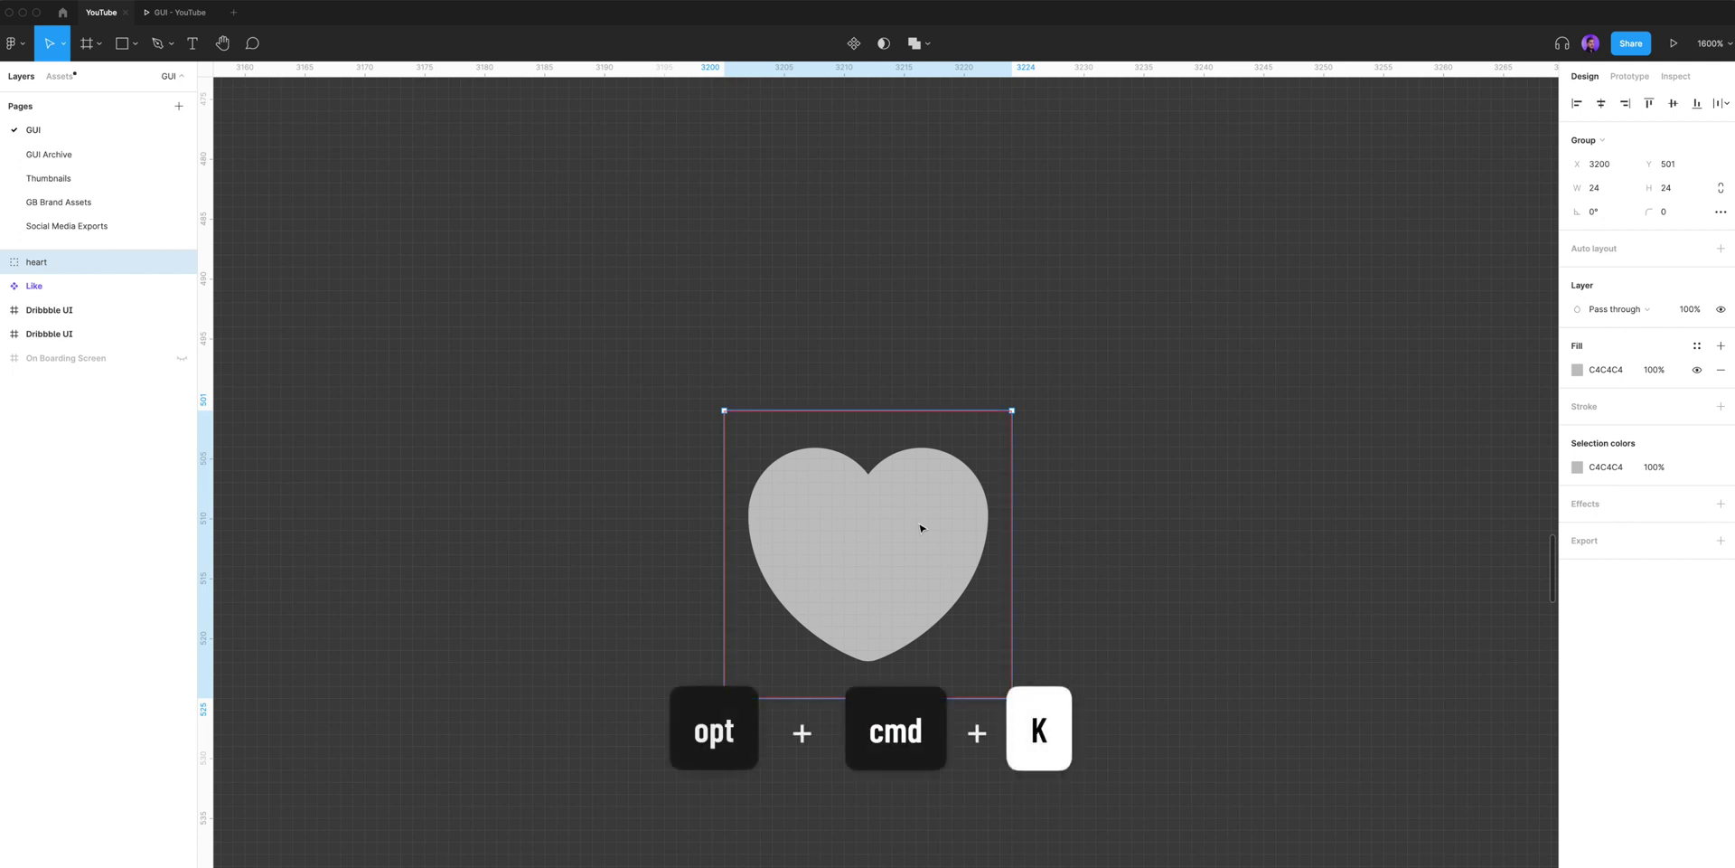
left_click(920, 306)
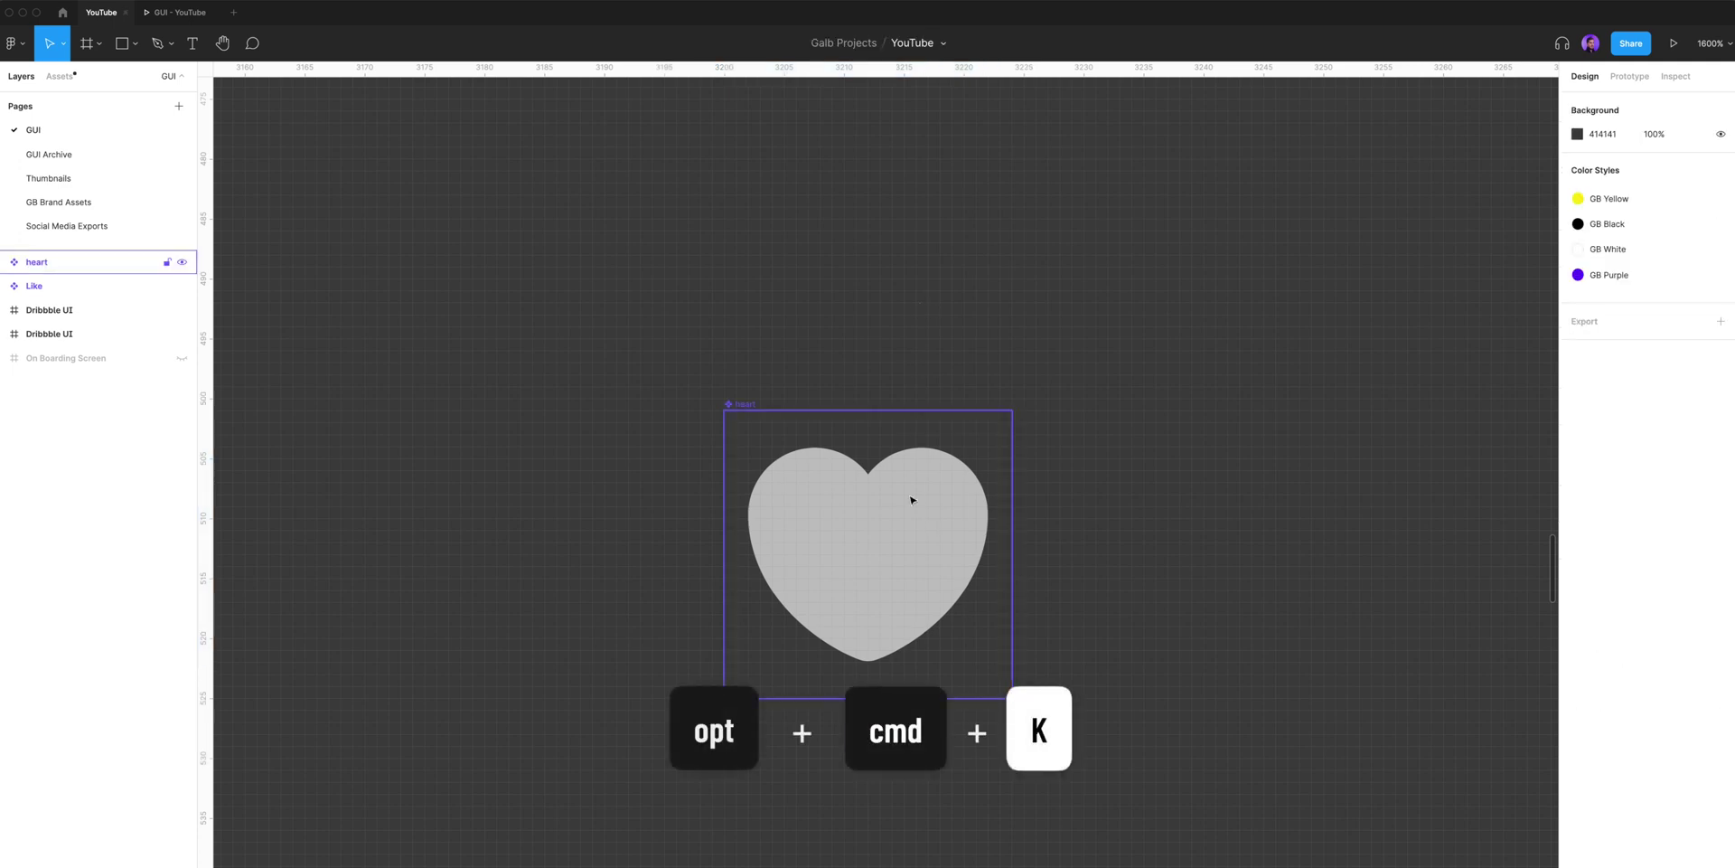
- Group the heart's two vector layers into a layer named 'Shape'
left_click(911, 547)
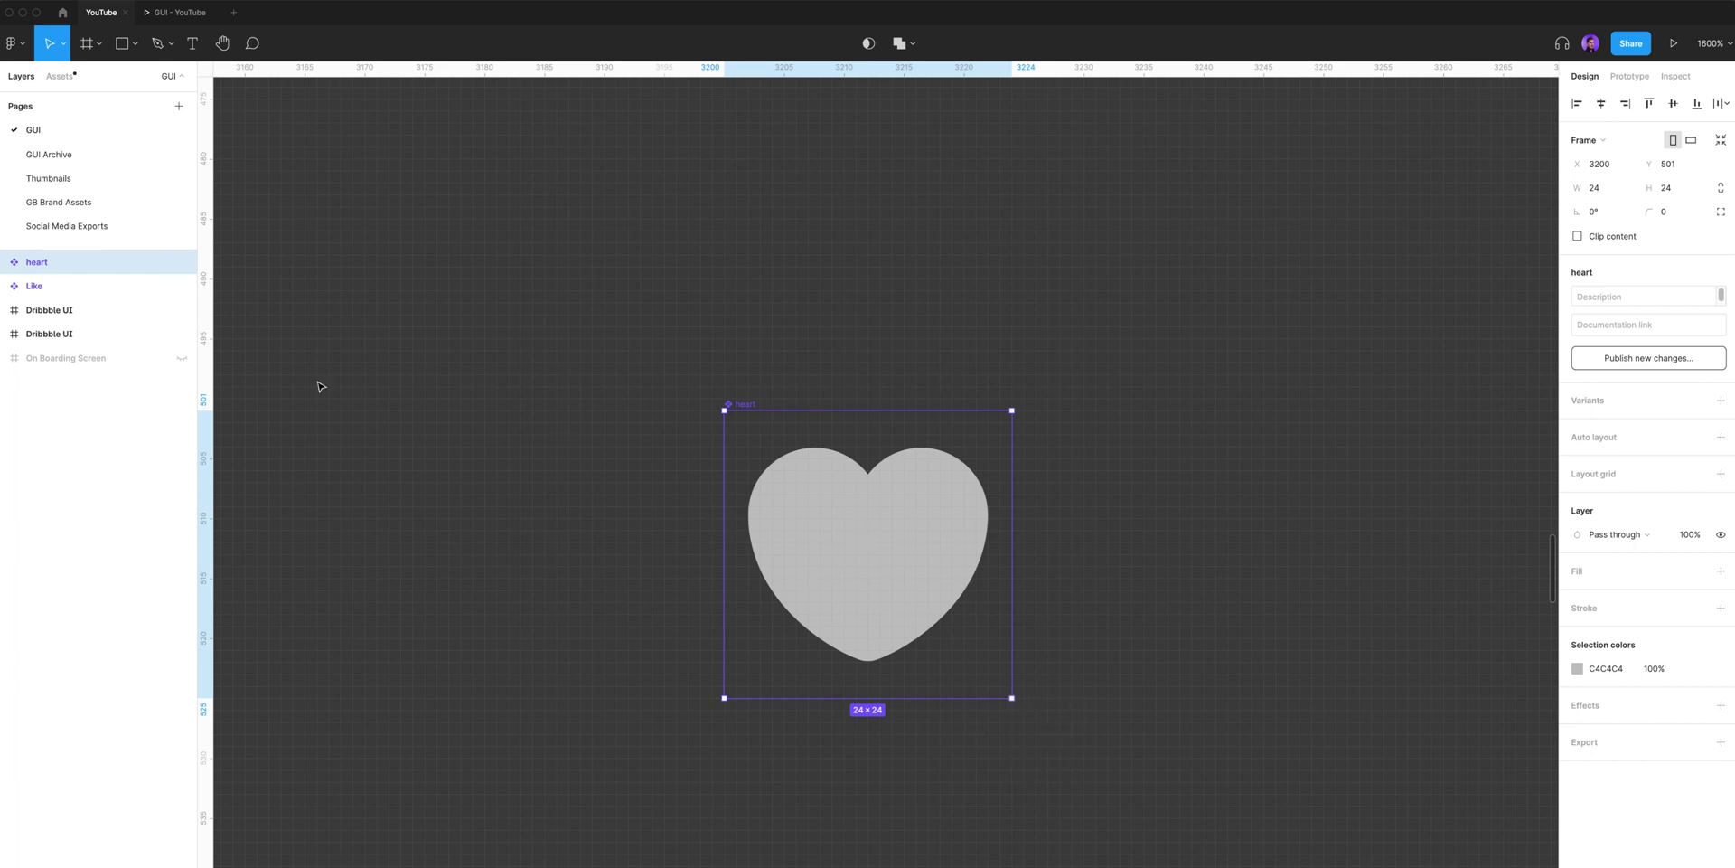
left_click(4, 262)
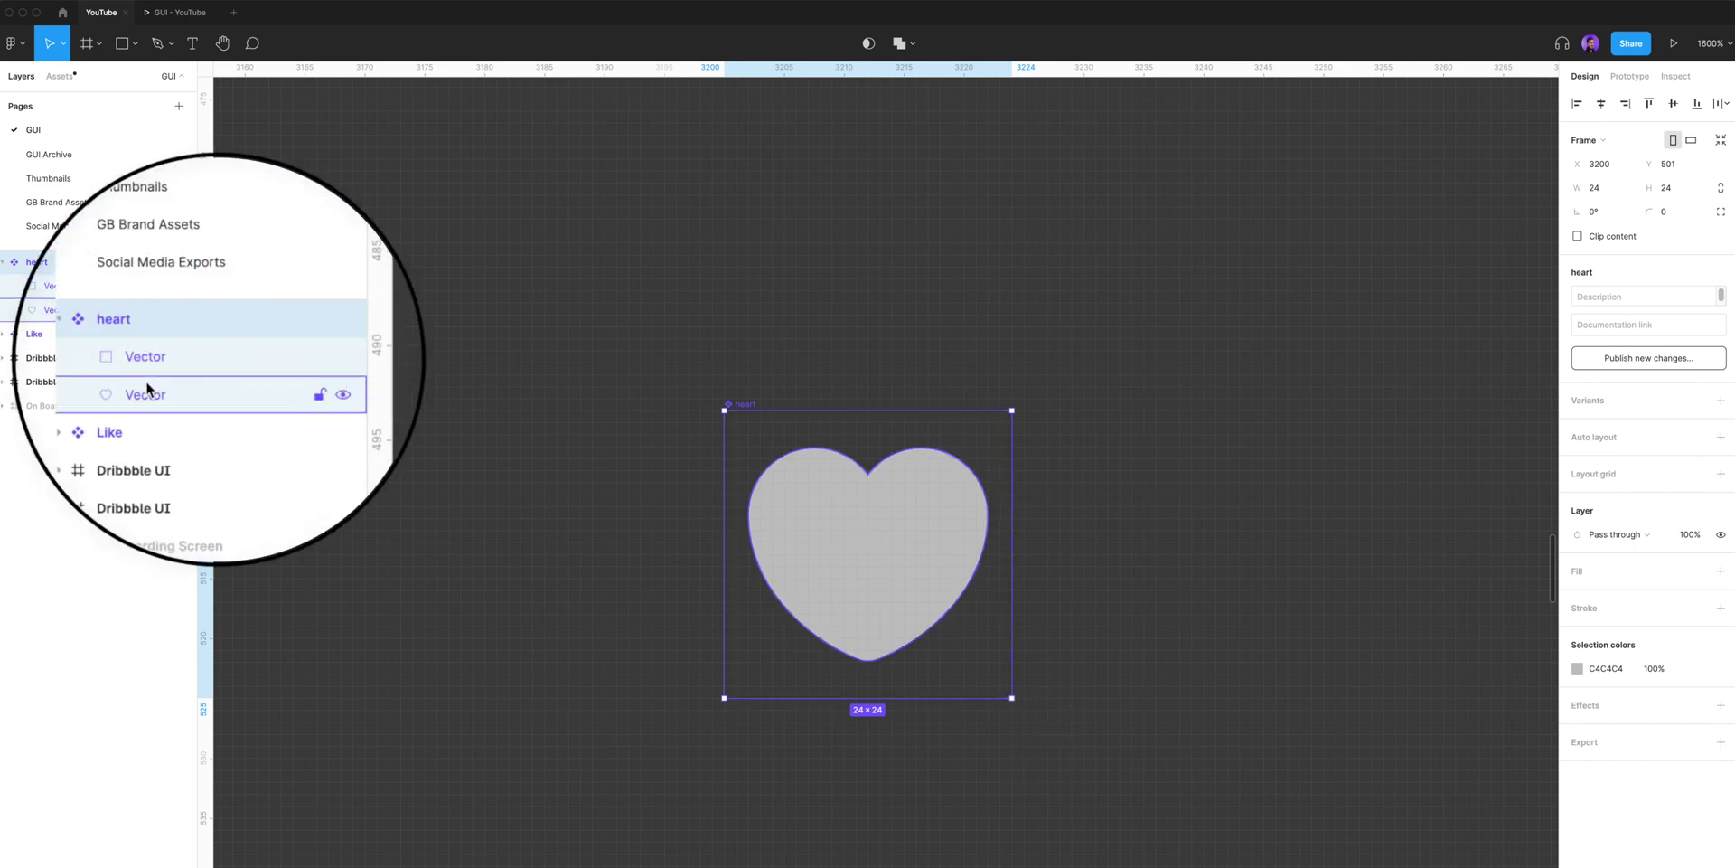
left_click(144, 382)
left_click(155, 354, "shift")
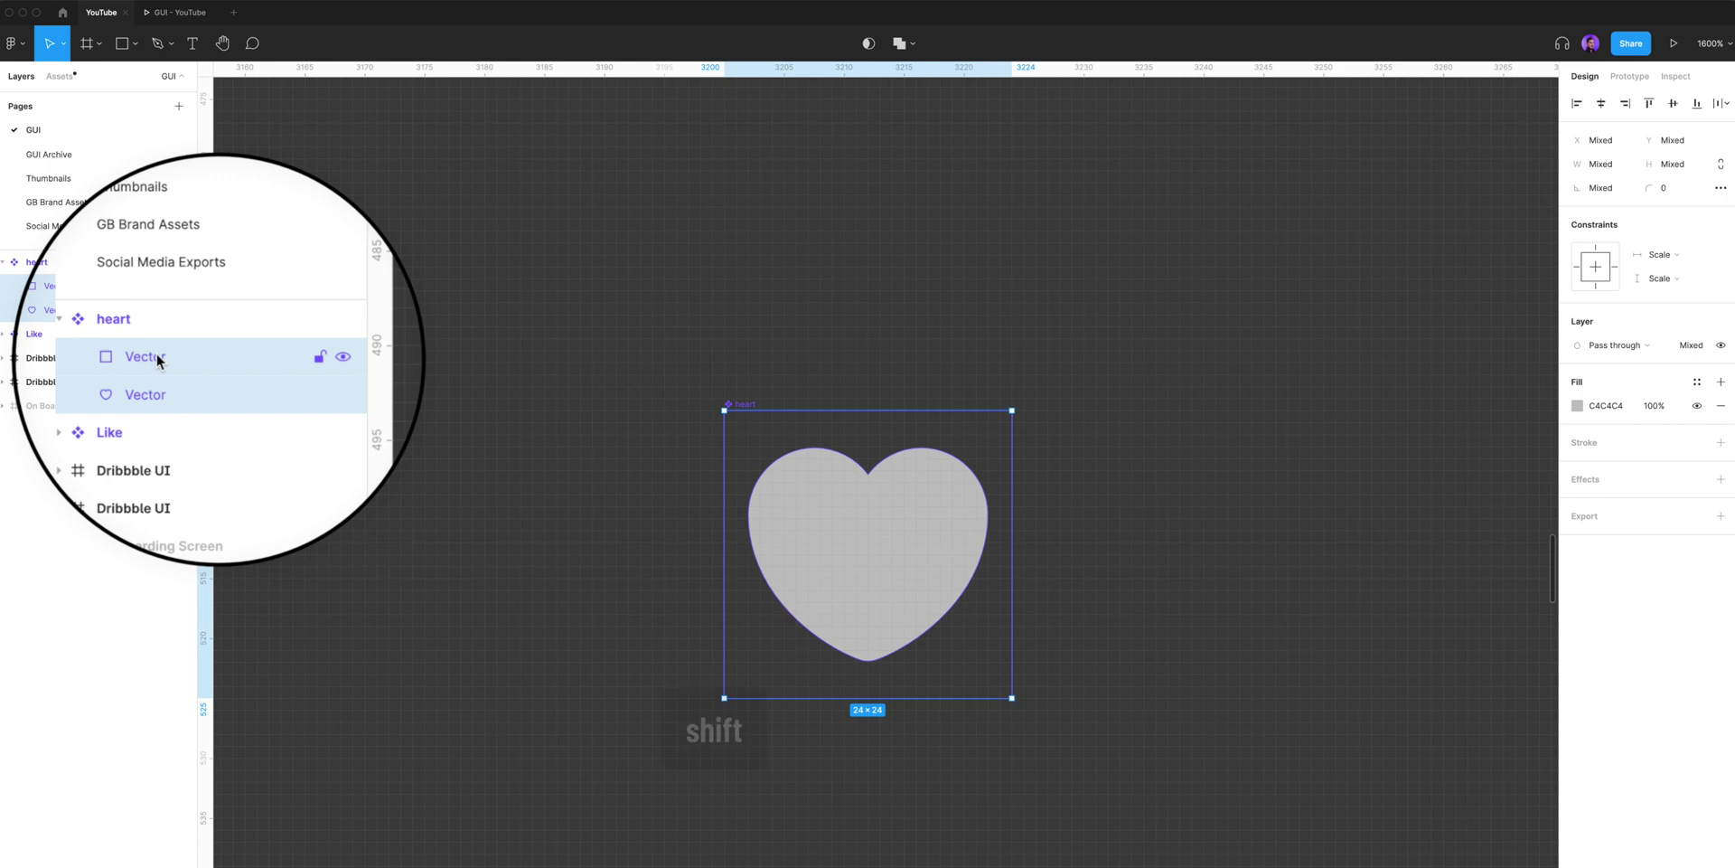
key("shift+super+g")
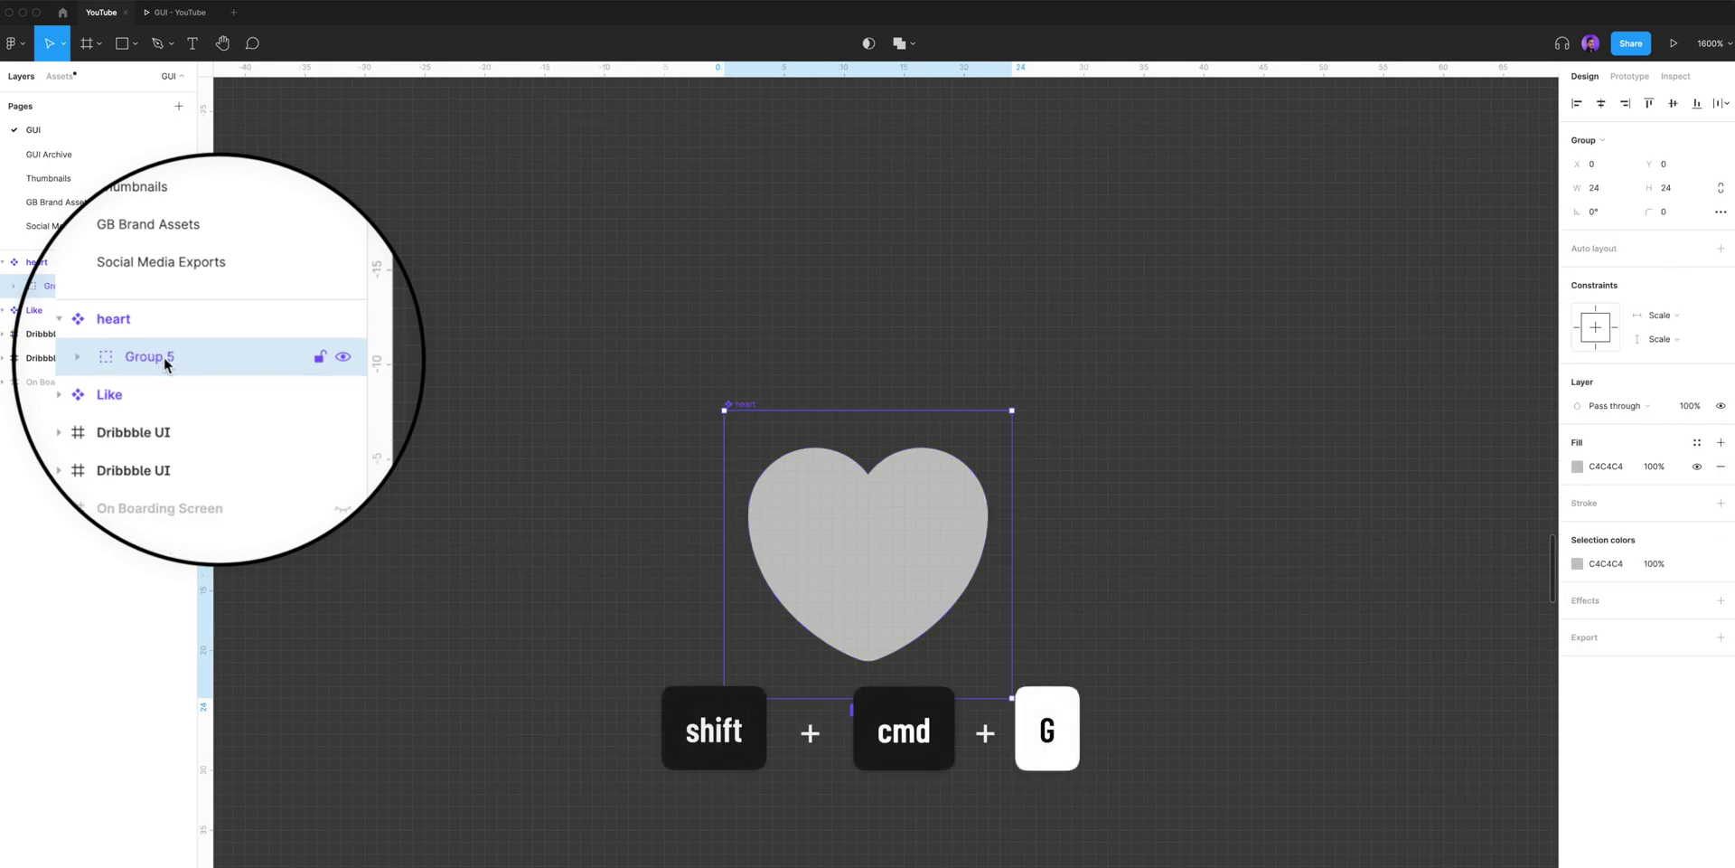
double_click(164, 356)
type("Shape")
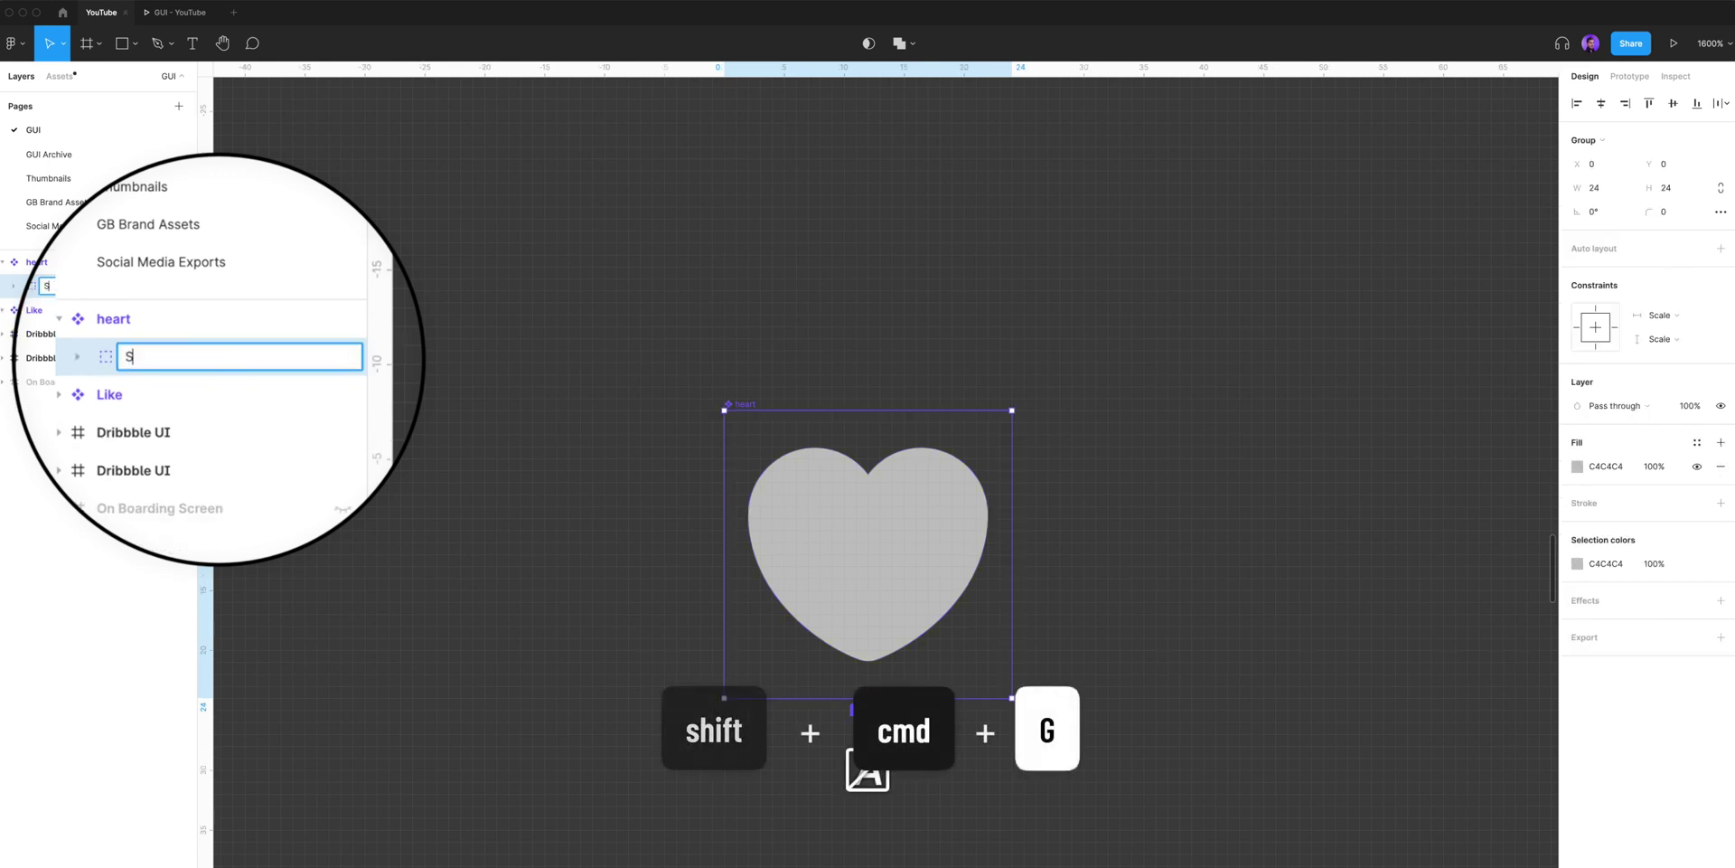
key("Return")
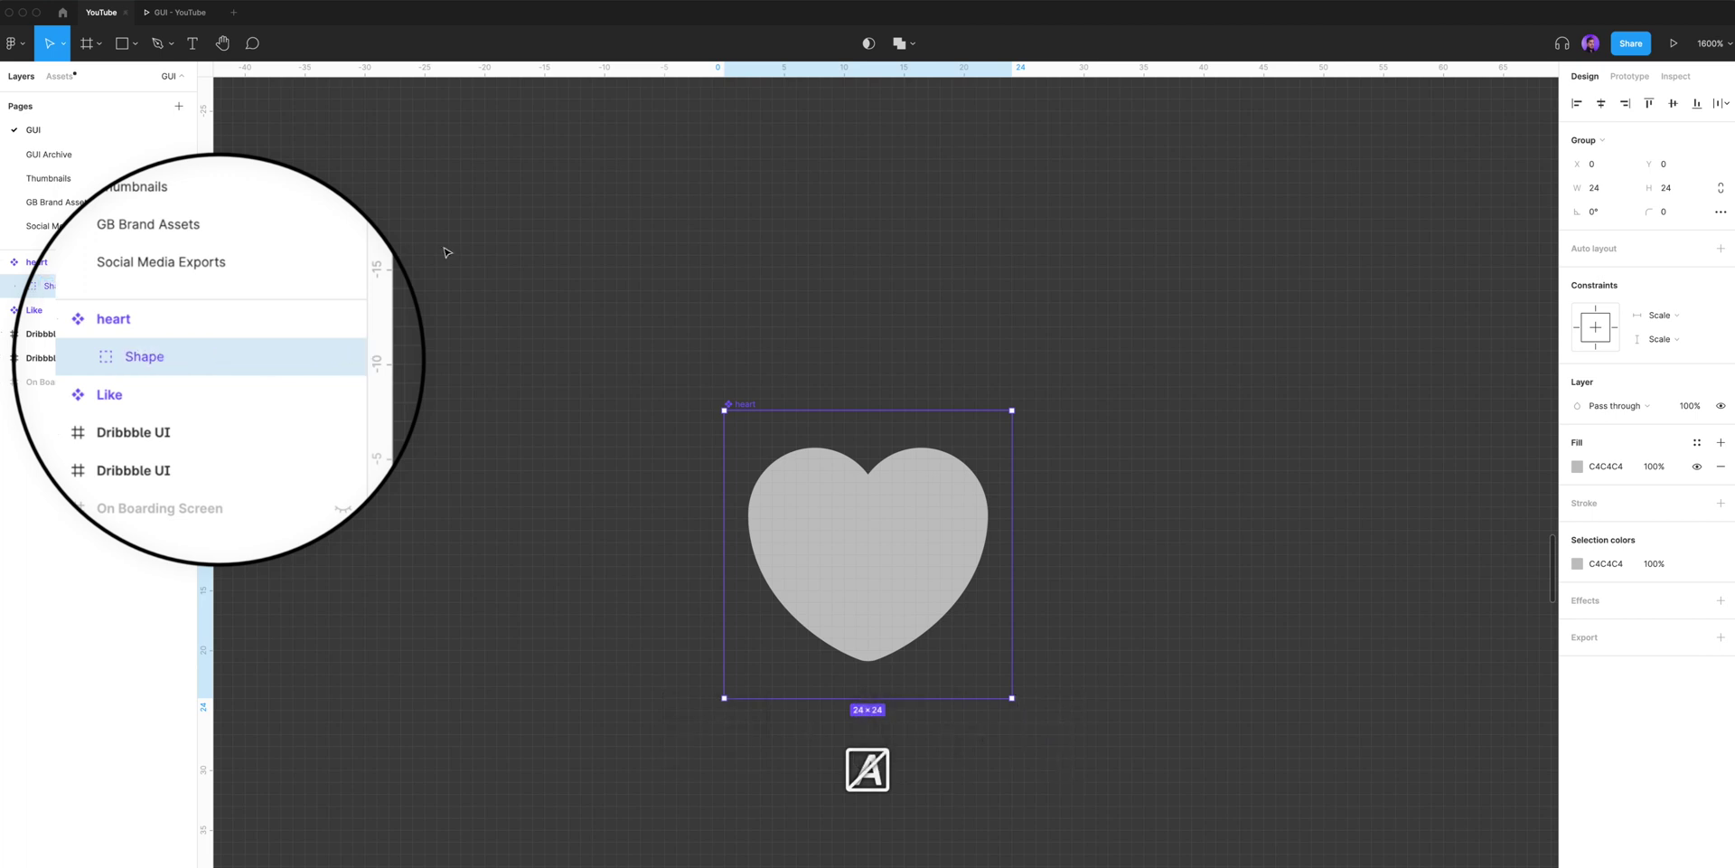
- Duplicate the Shape group and scale the copy down to 8×8 at the lower-left
key("super+d")
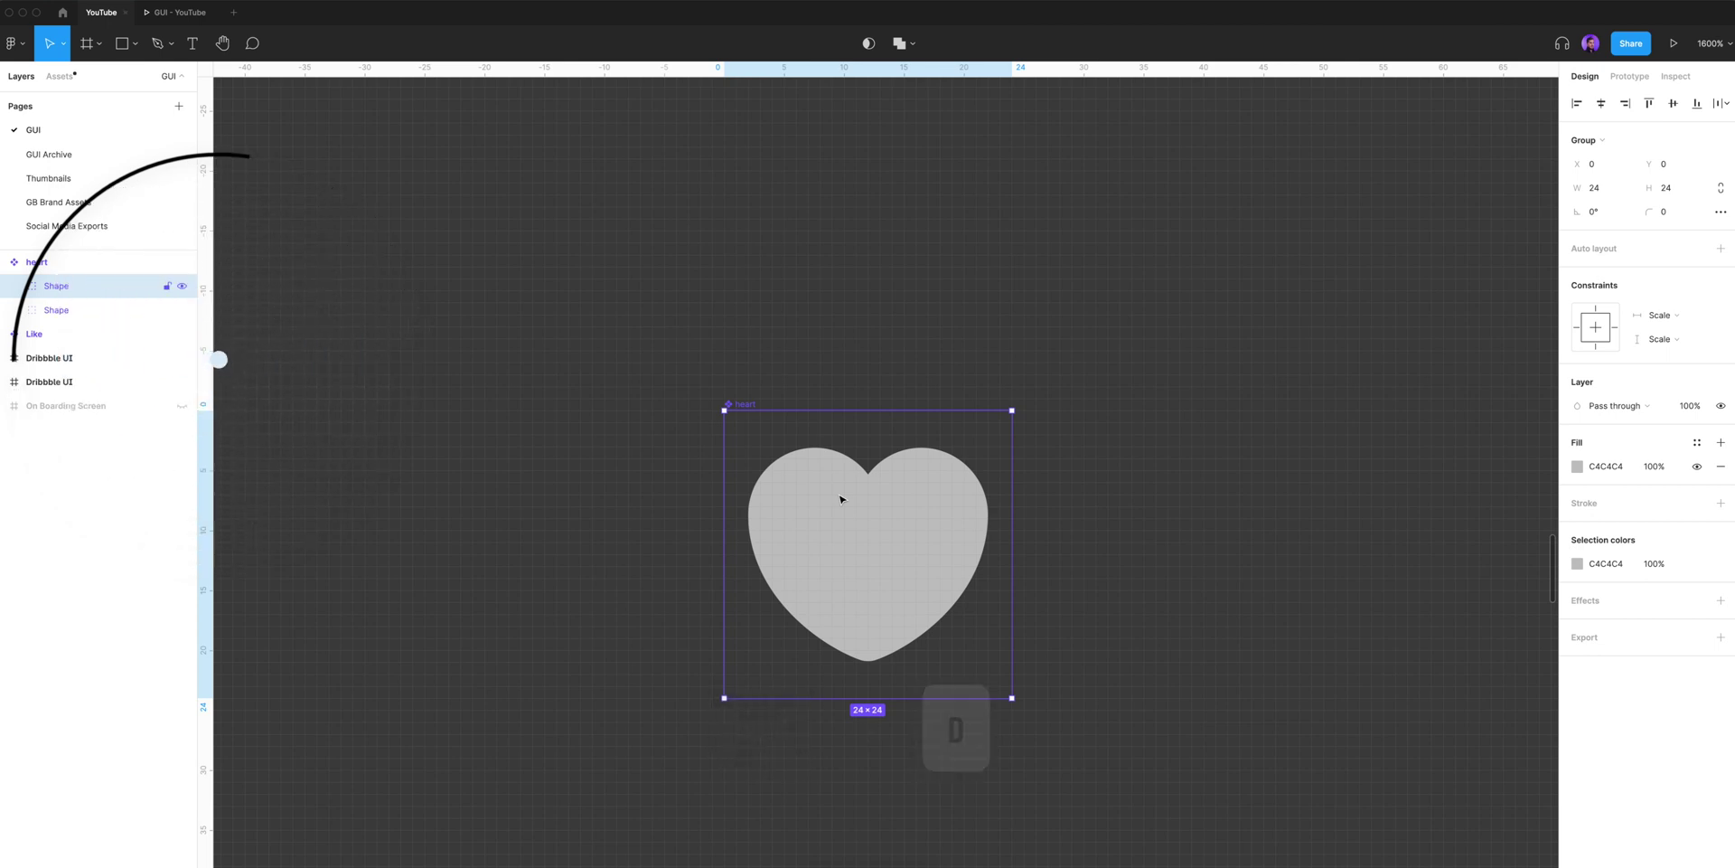
key("k")
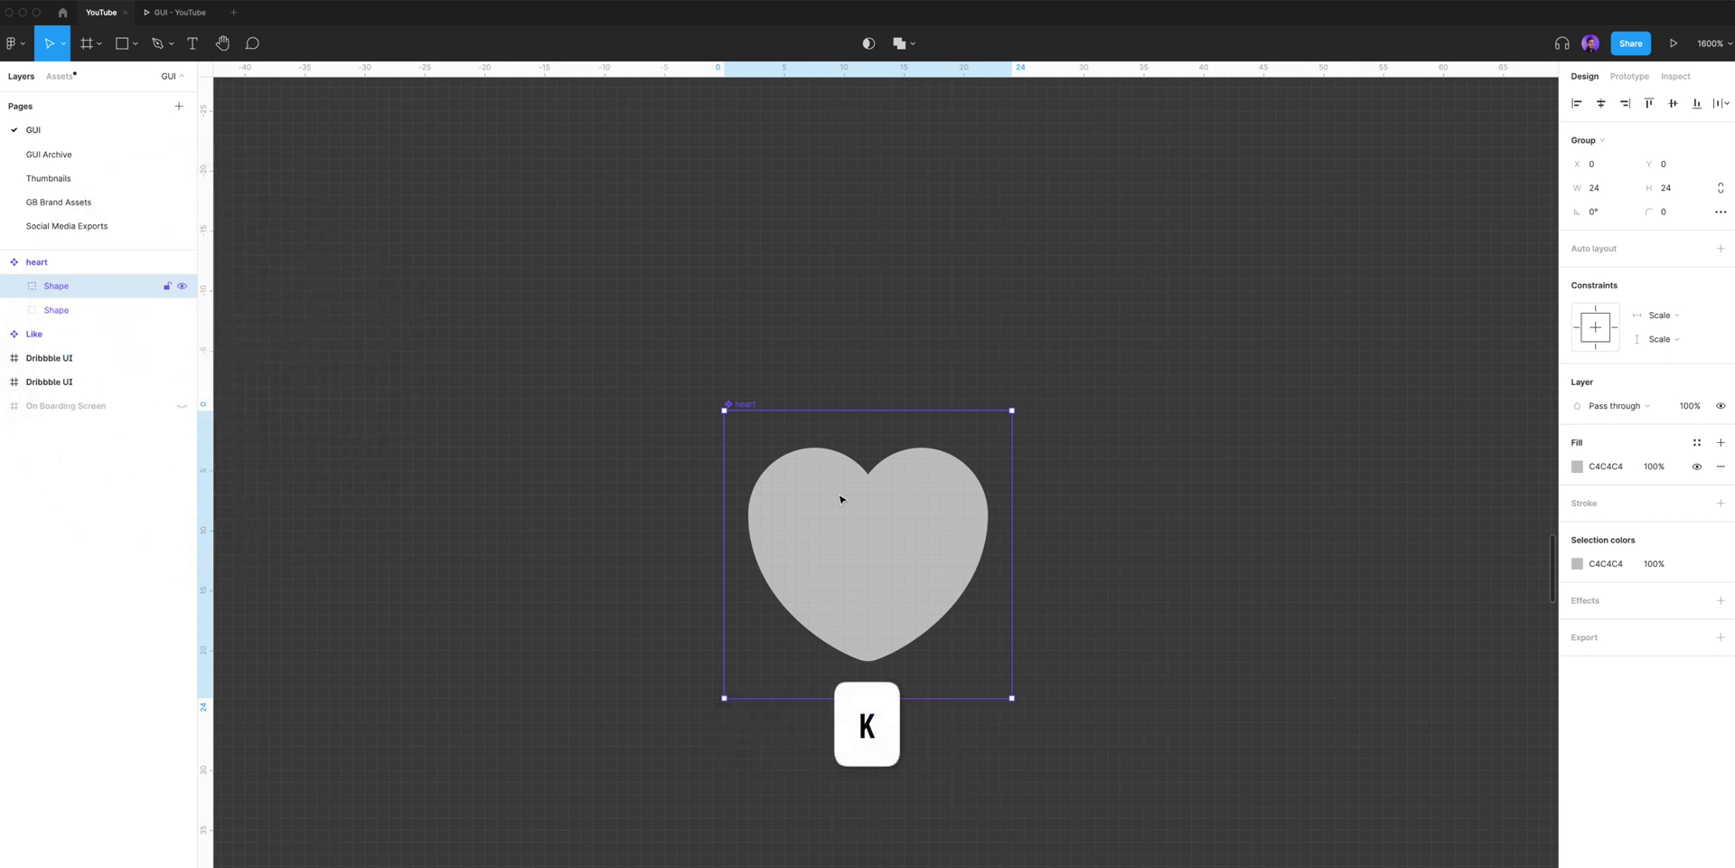
left_click_drag(1013, 408, 837, 602)
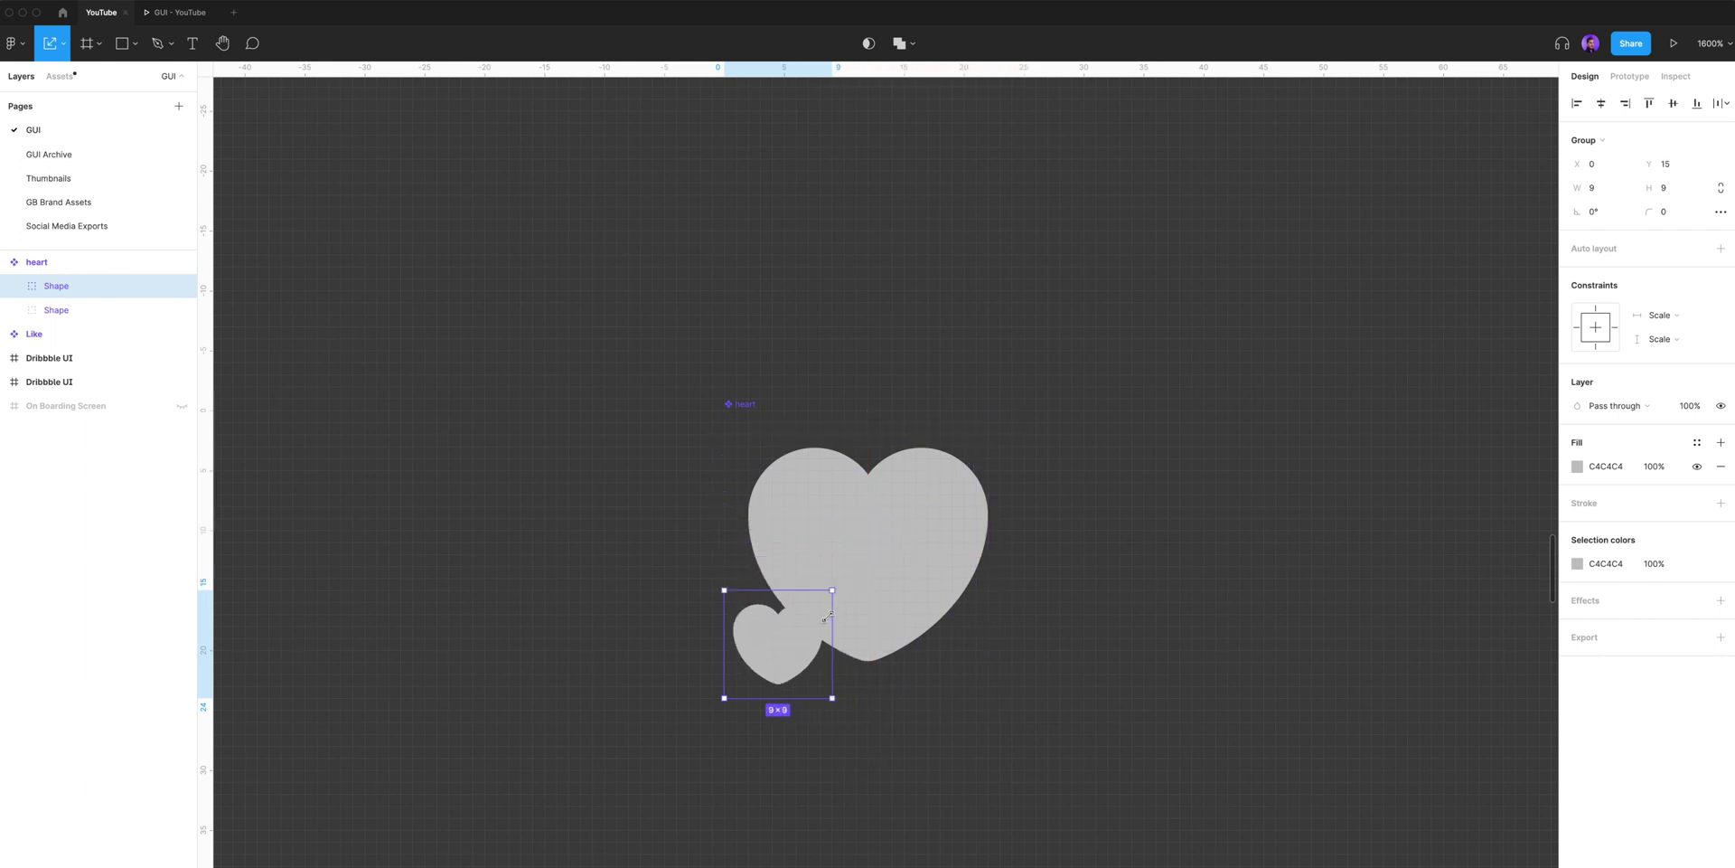
left_click_drag(789, 635, 774, 626)
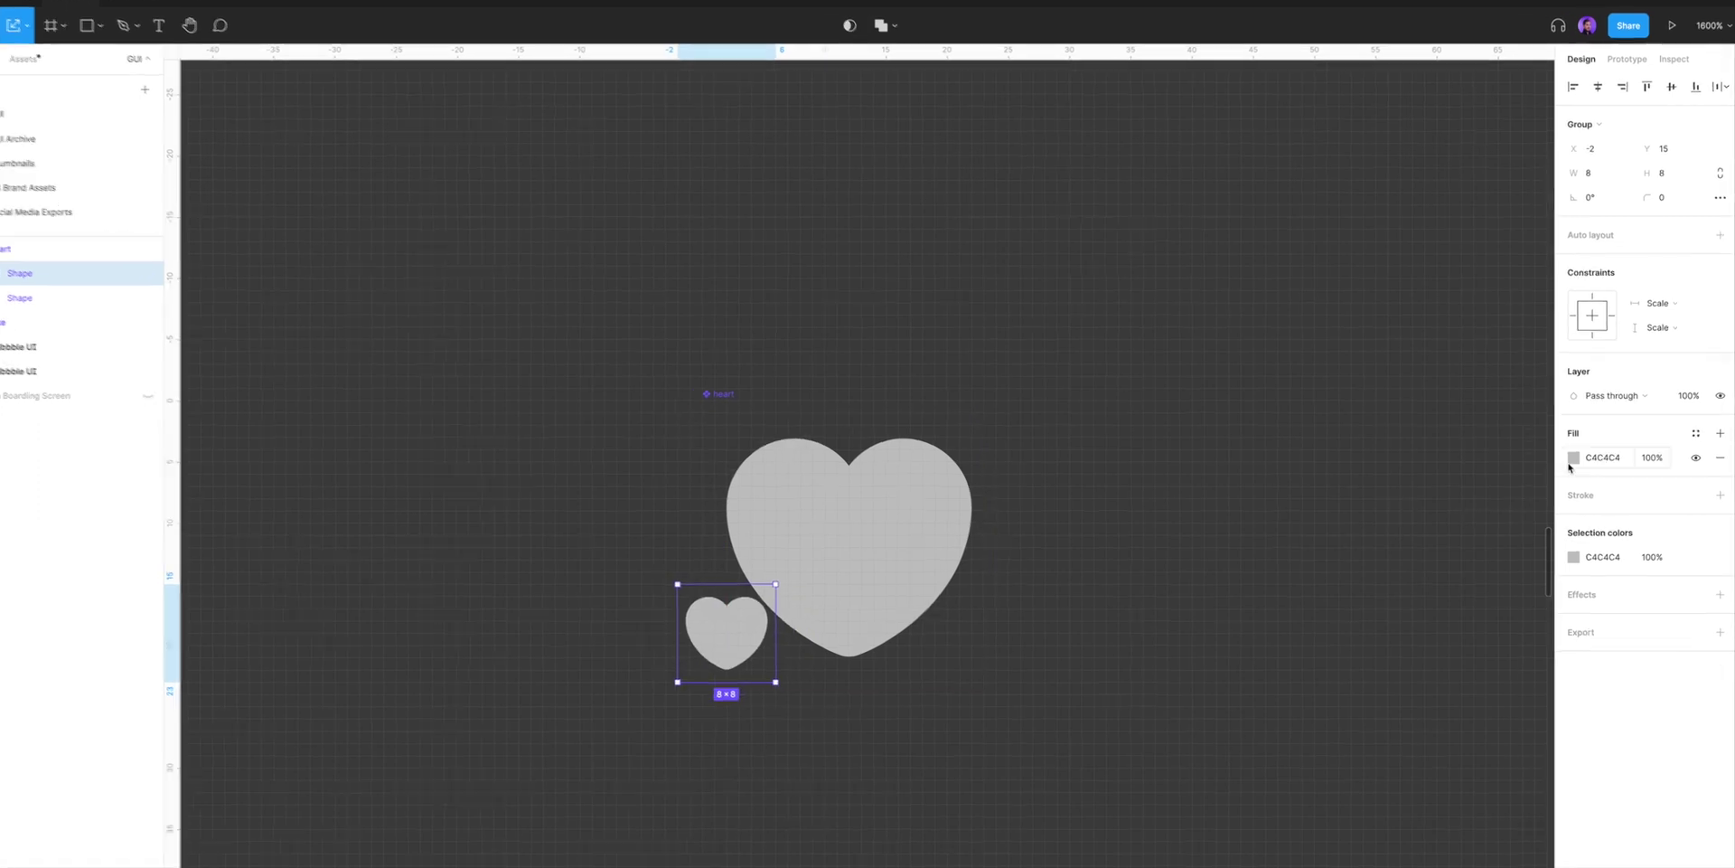
- Give the small heart copy a bright magenta fill
left_click(1577, 466)
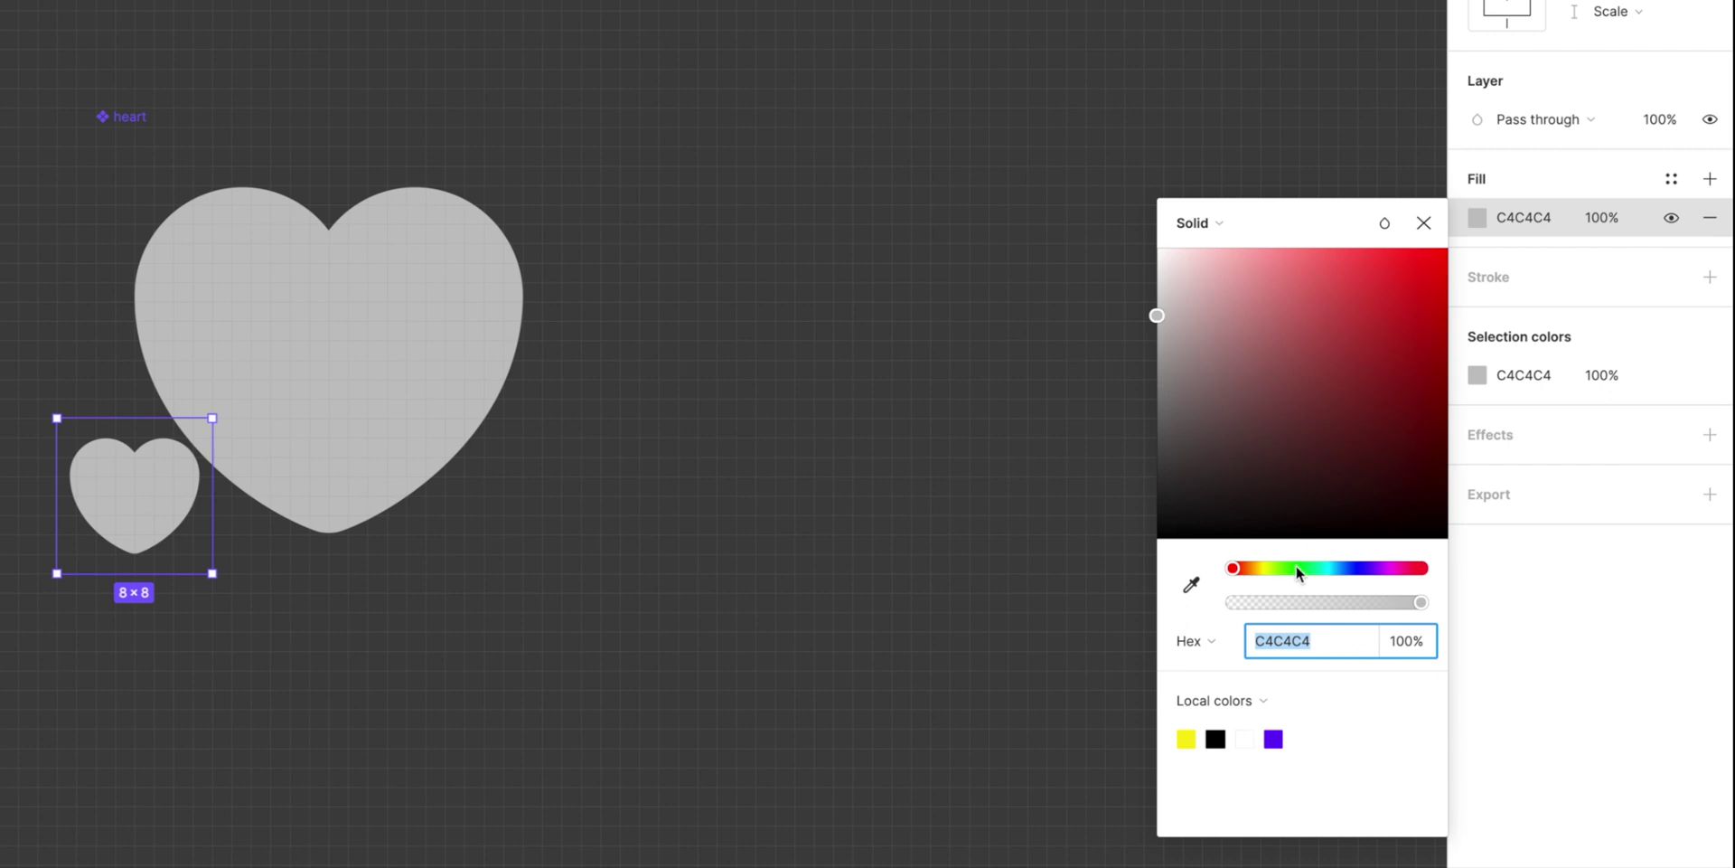
left_click_drag(1296, 567, 1379, 569)
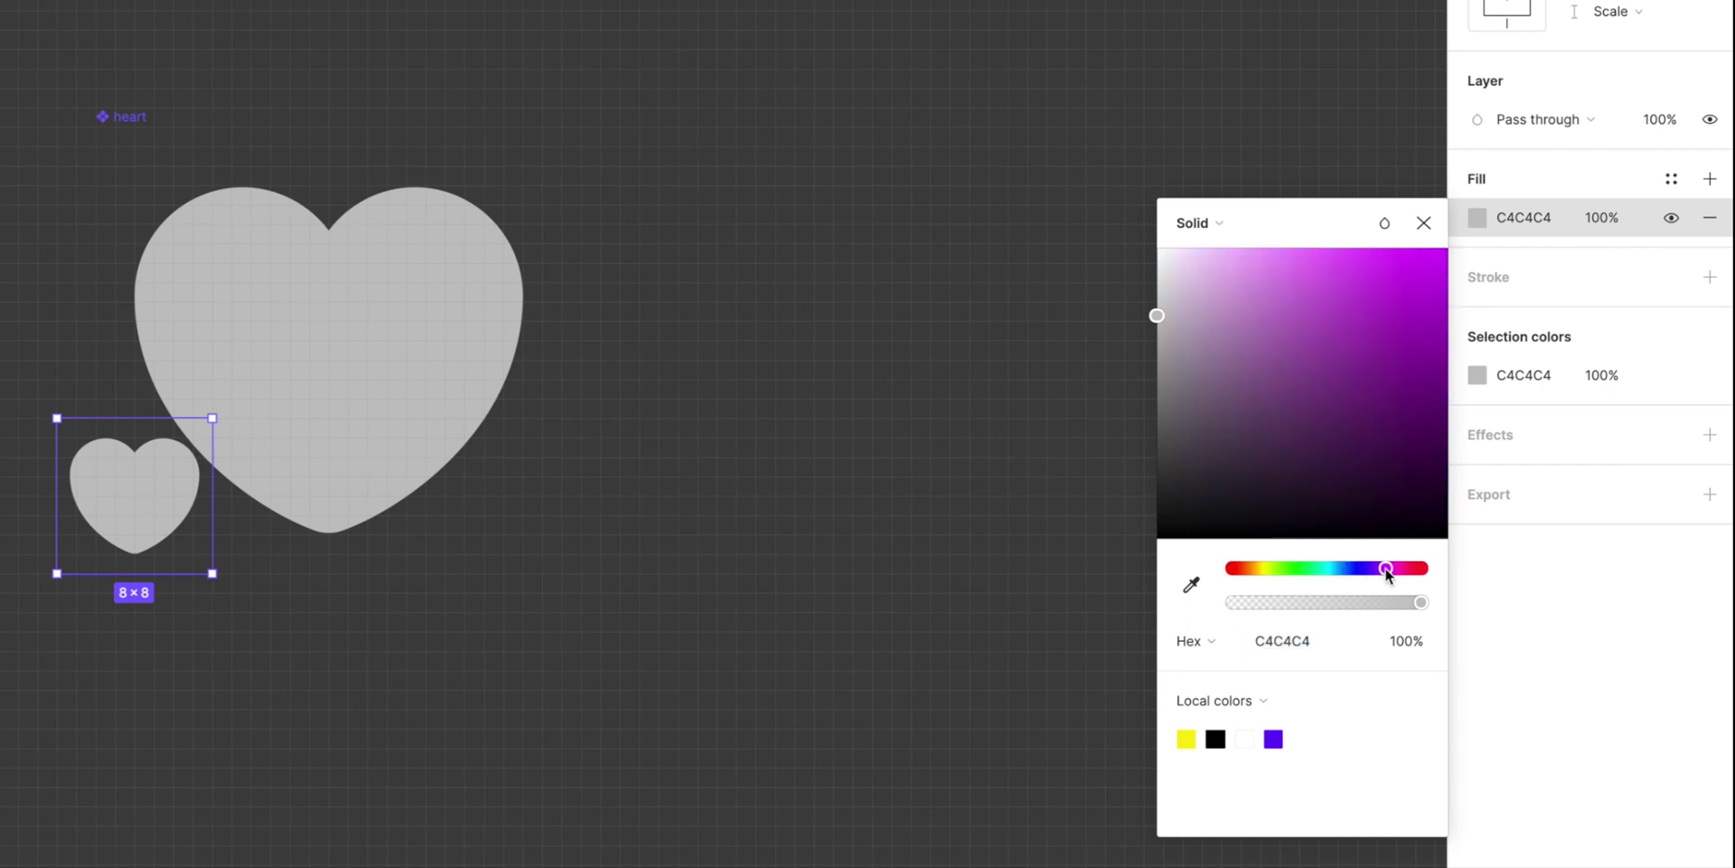
left_click(1387, 251)
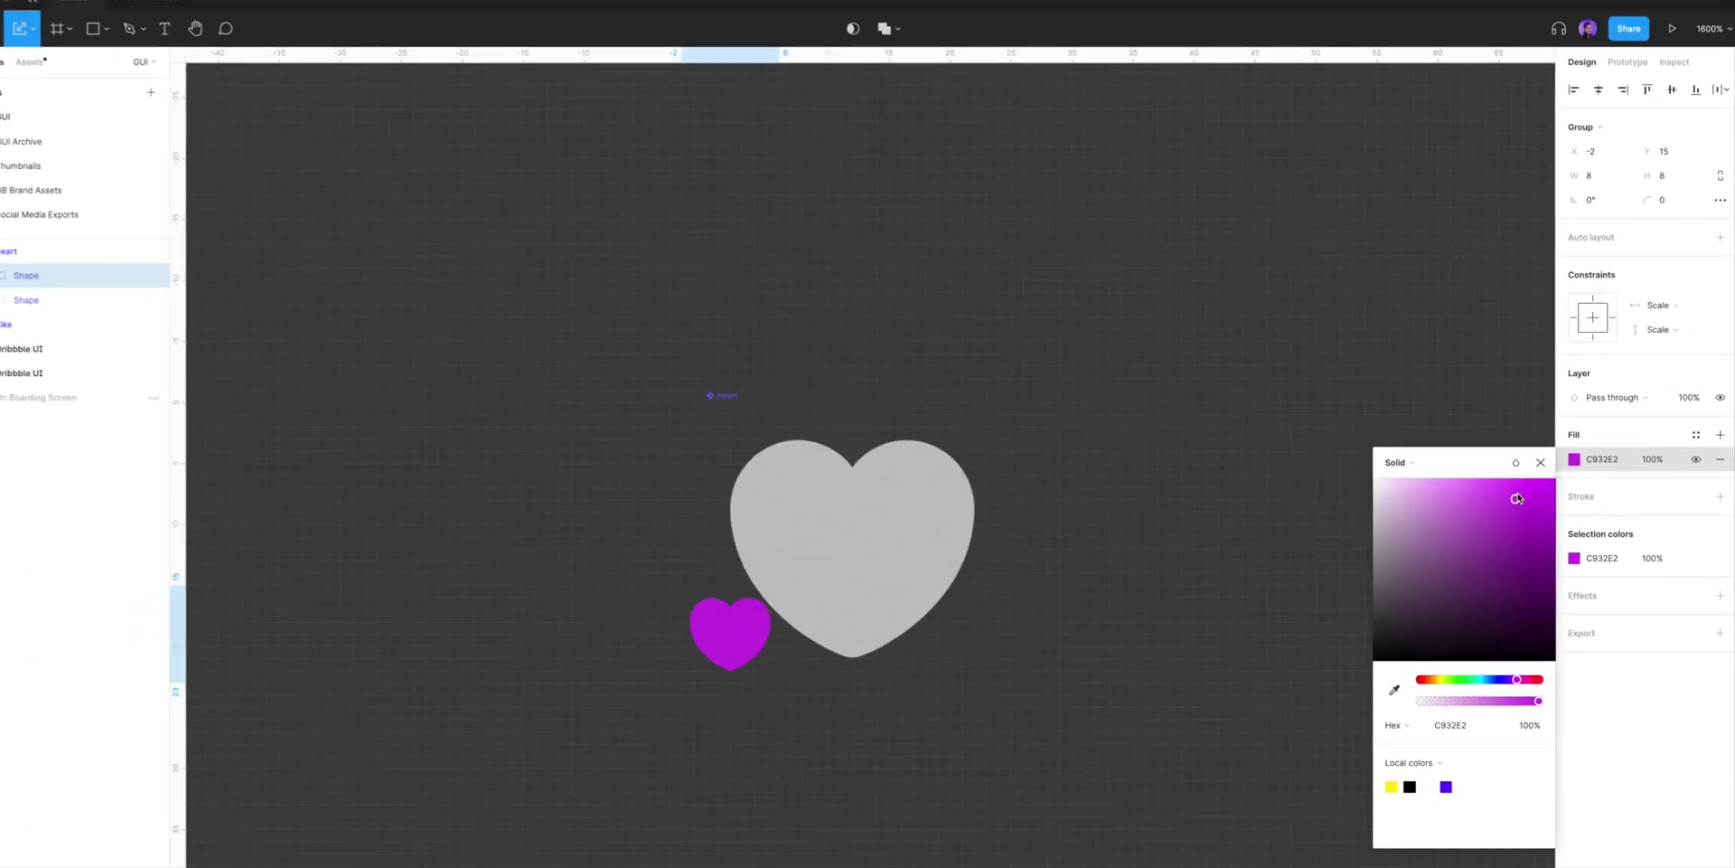
left_click(1544, 470)
- Option-drag copies of the small magenta heart onto the upper-right and centre of the grey heart
left_click(1282, 412)
key("alt")
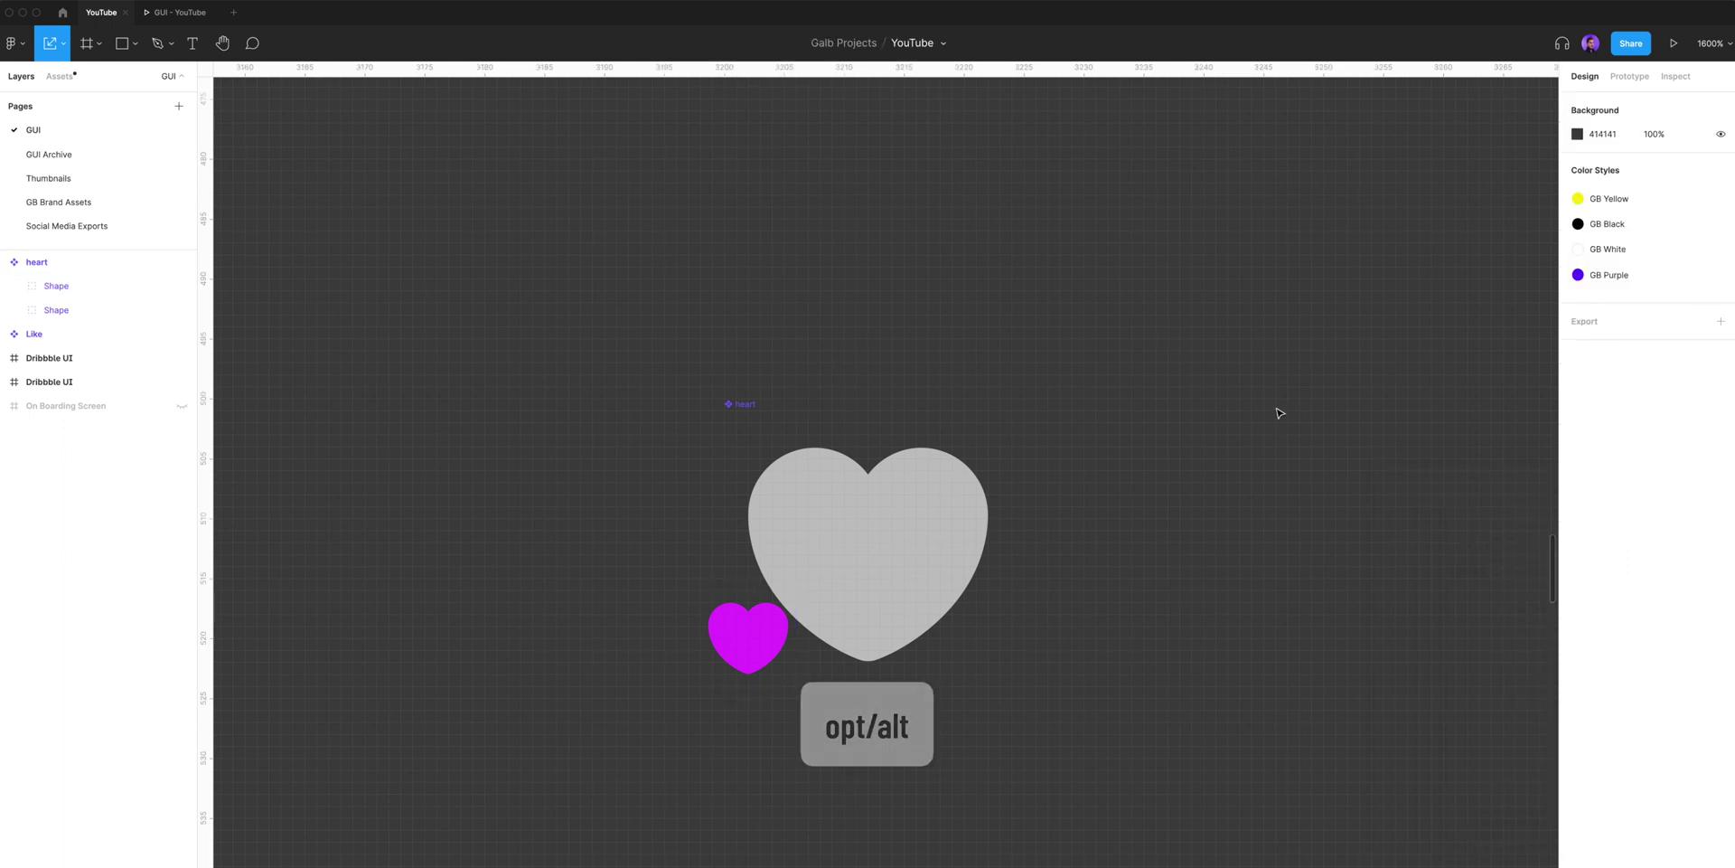
left_click(749, 631, "alt")
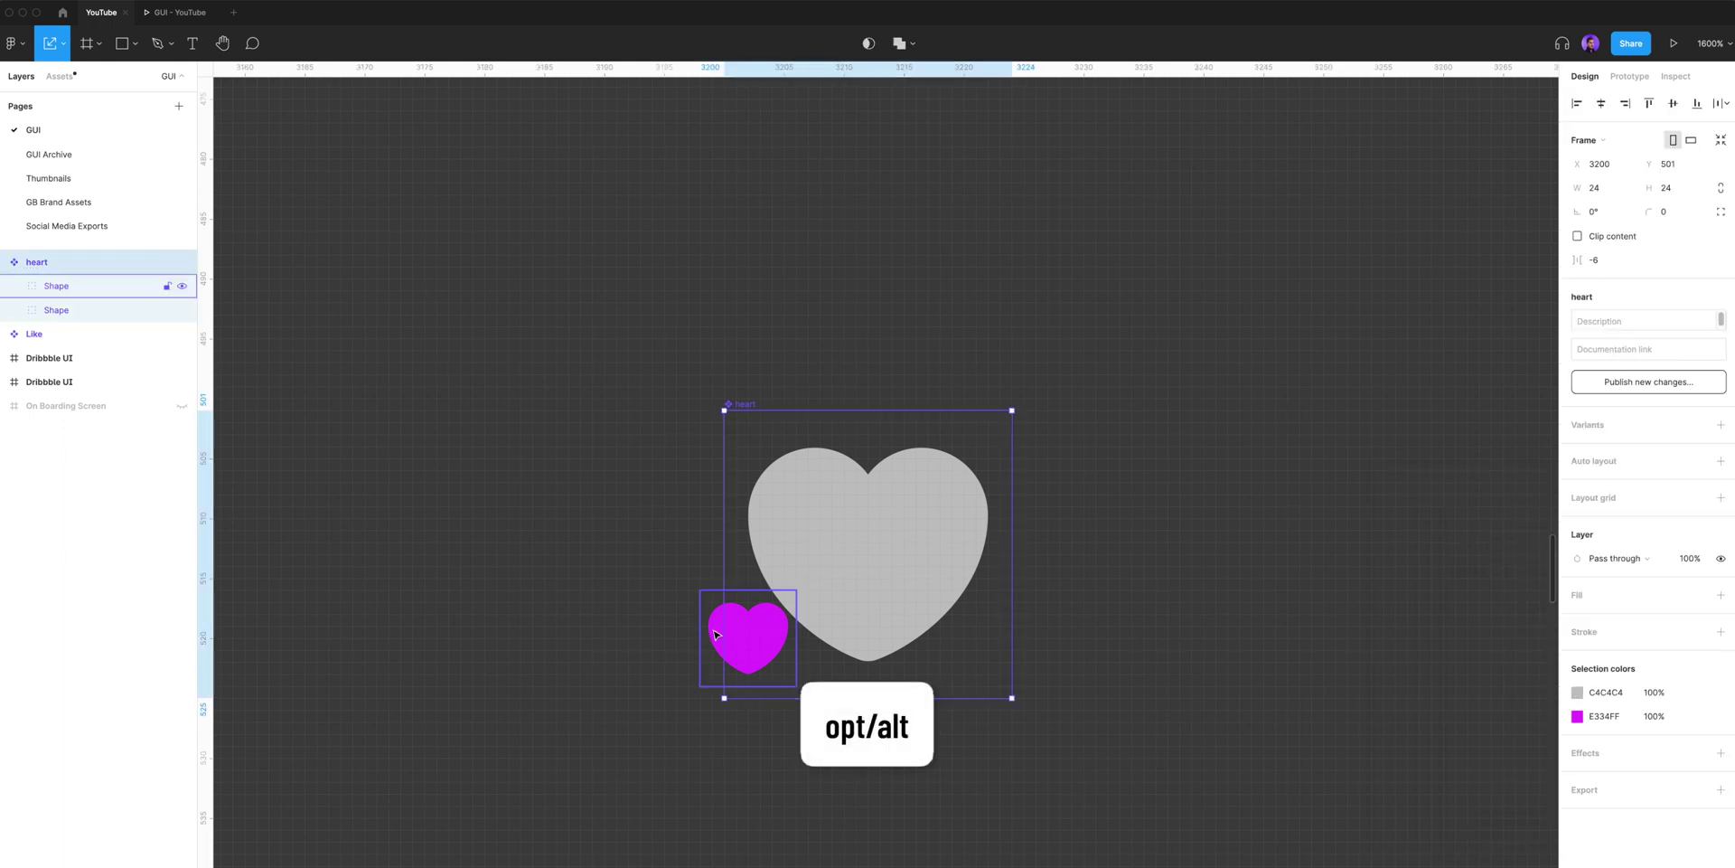
left_click_drag(716, 635, 856, 499)
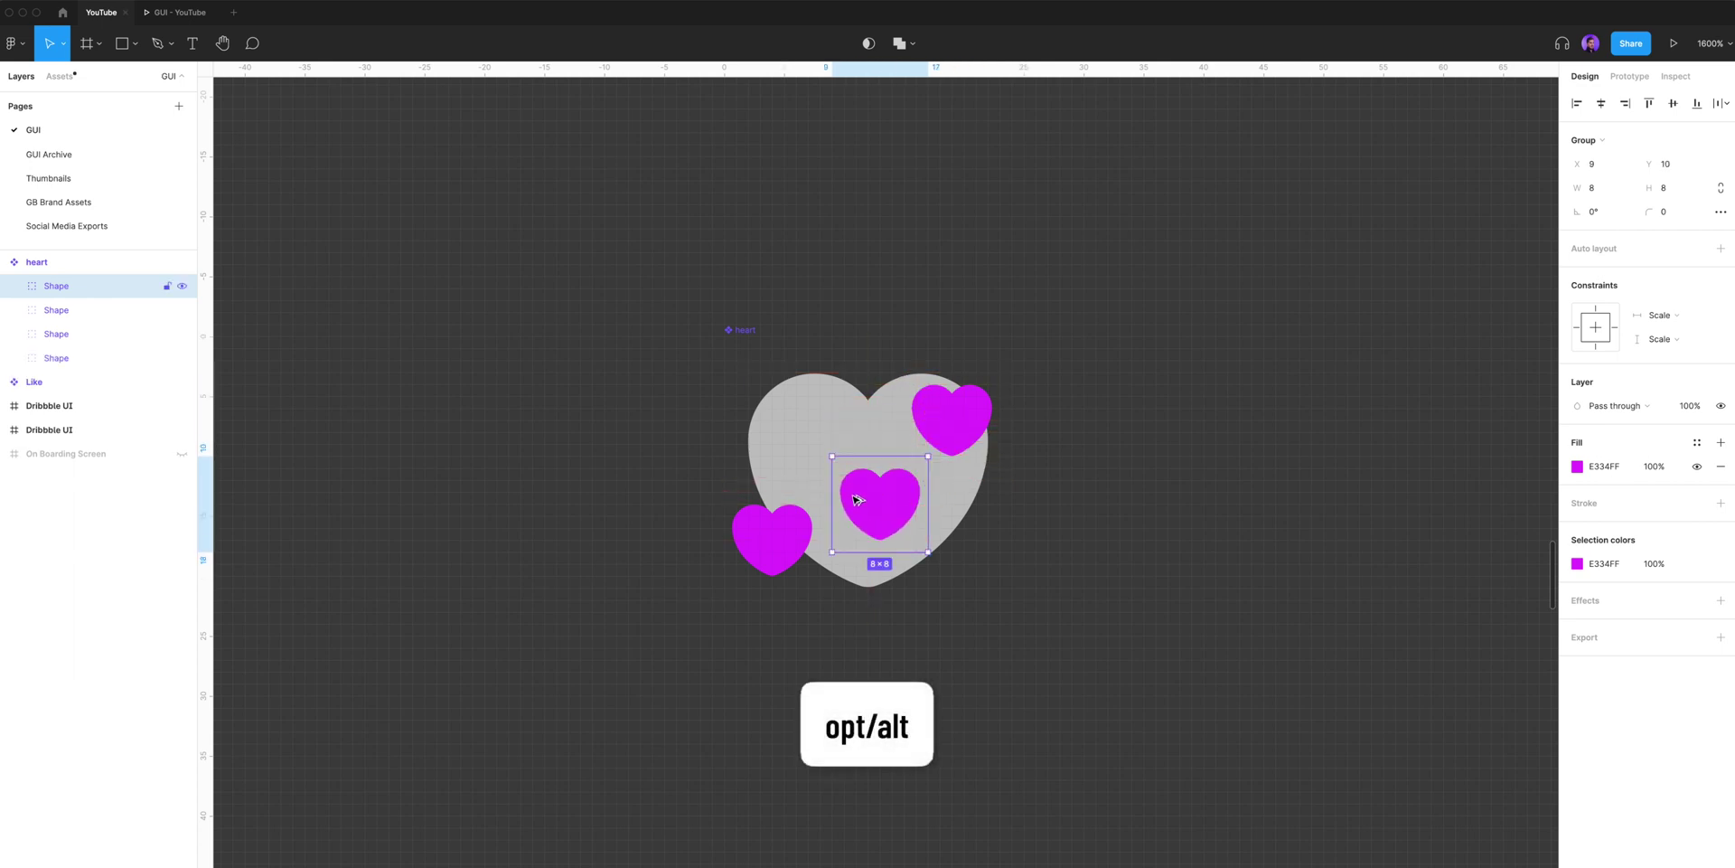
left_click(1092, 451)
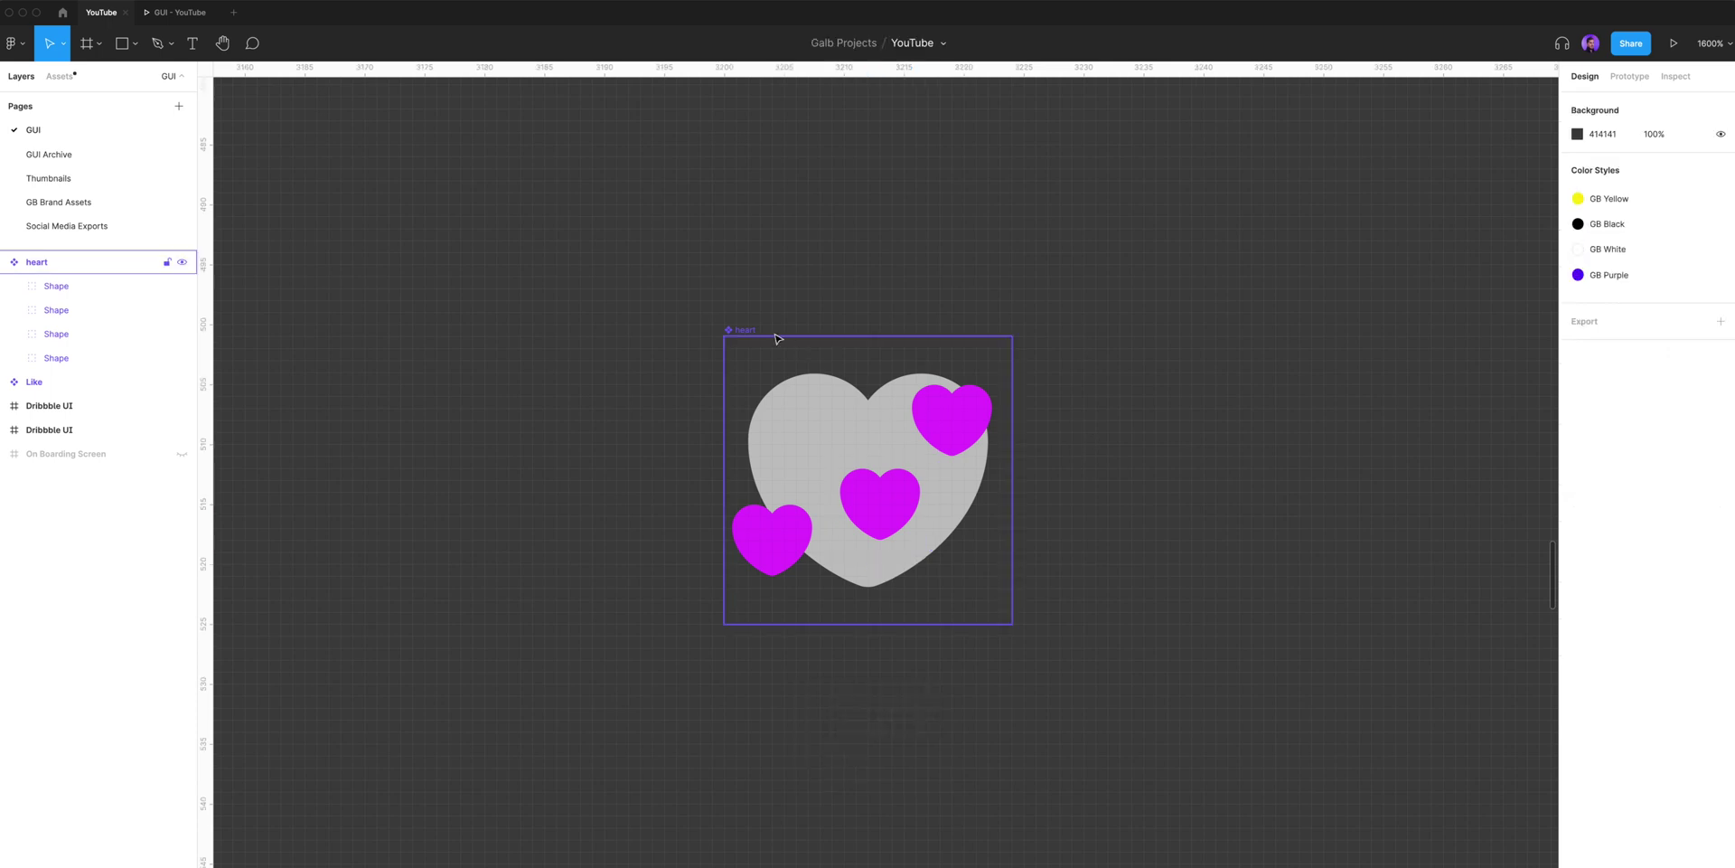
- Add a second variant to the heart component, making a Default variant set
left_click(736, 330)
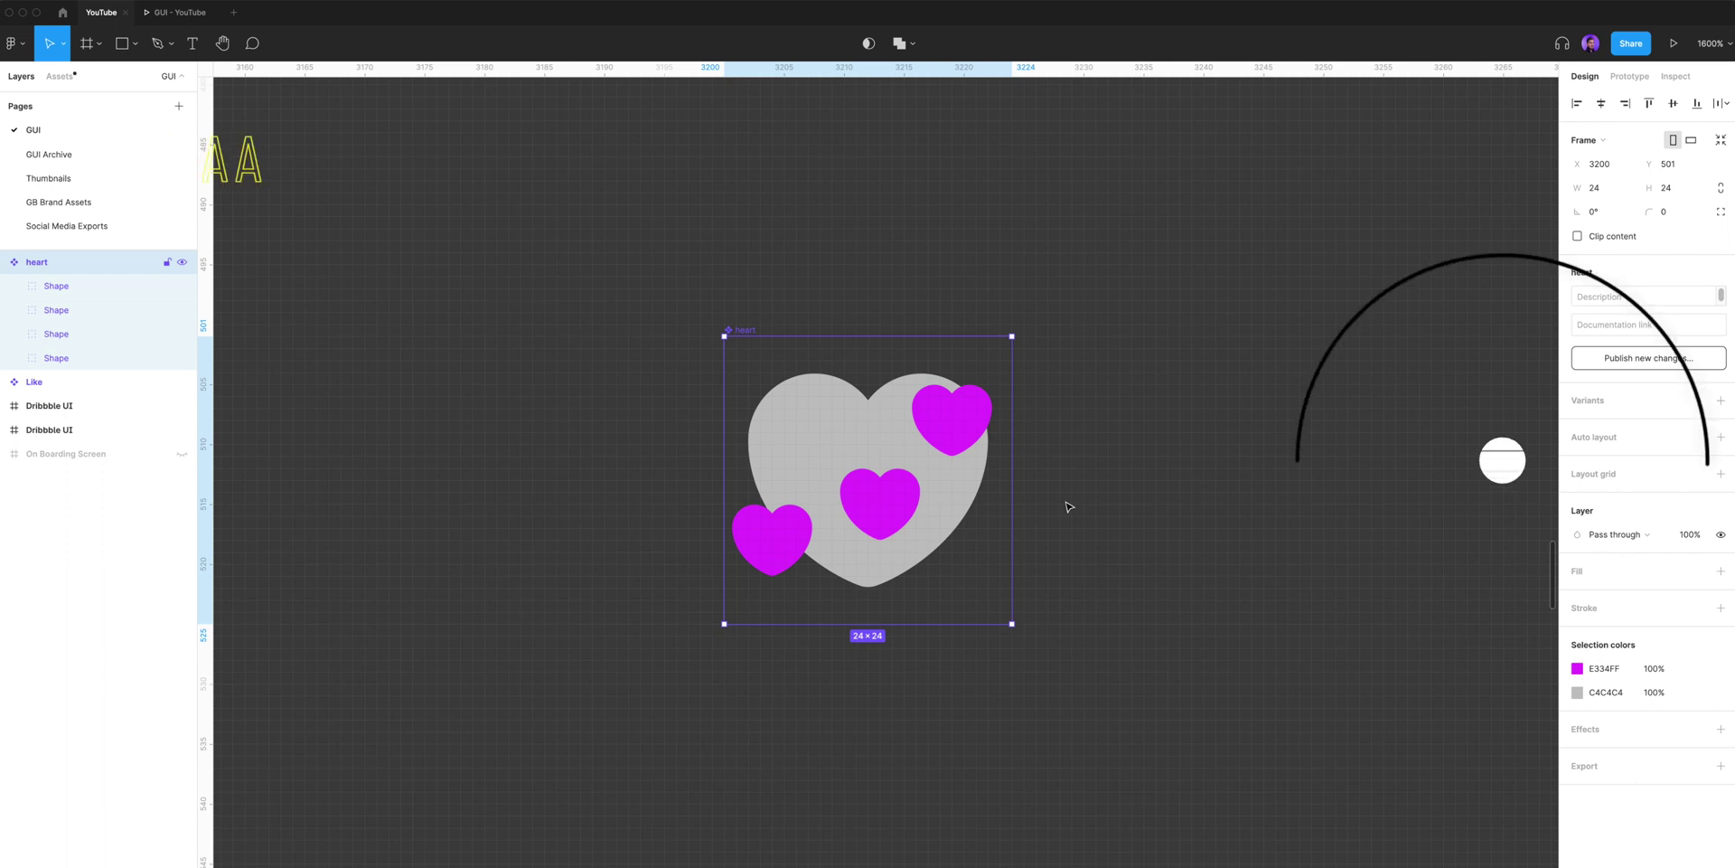
left_click(1720, 399)
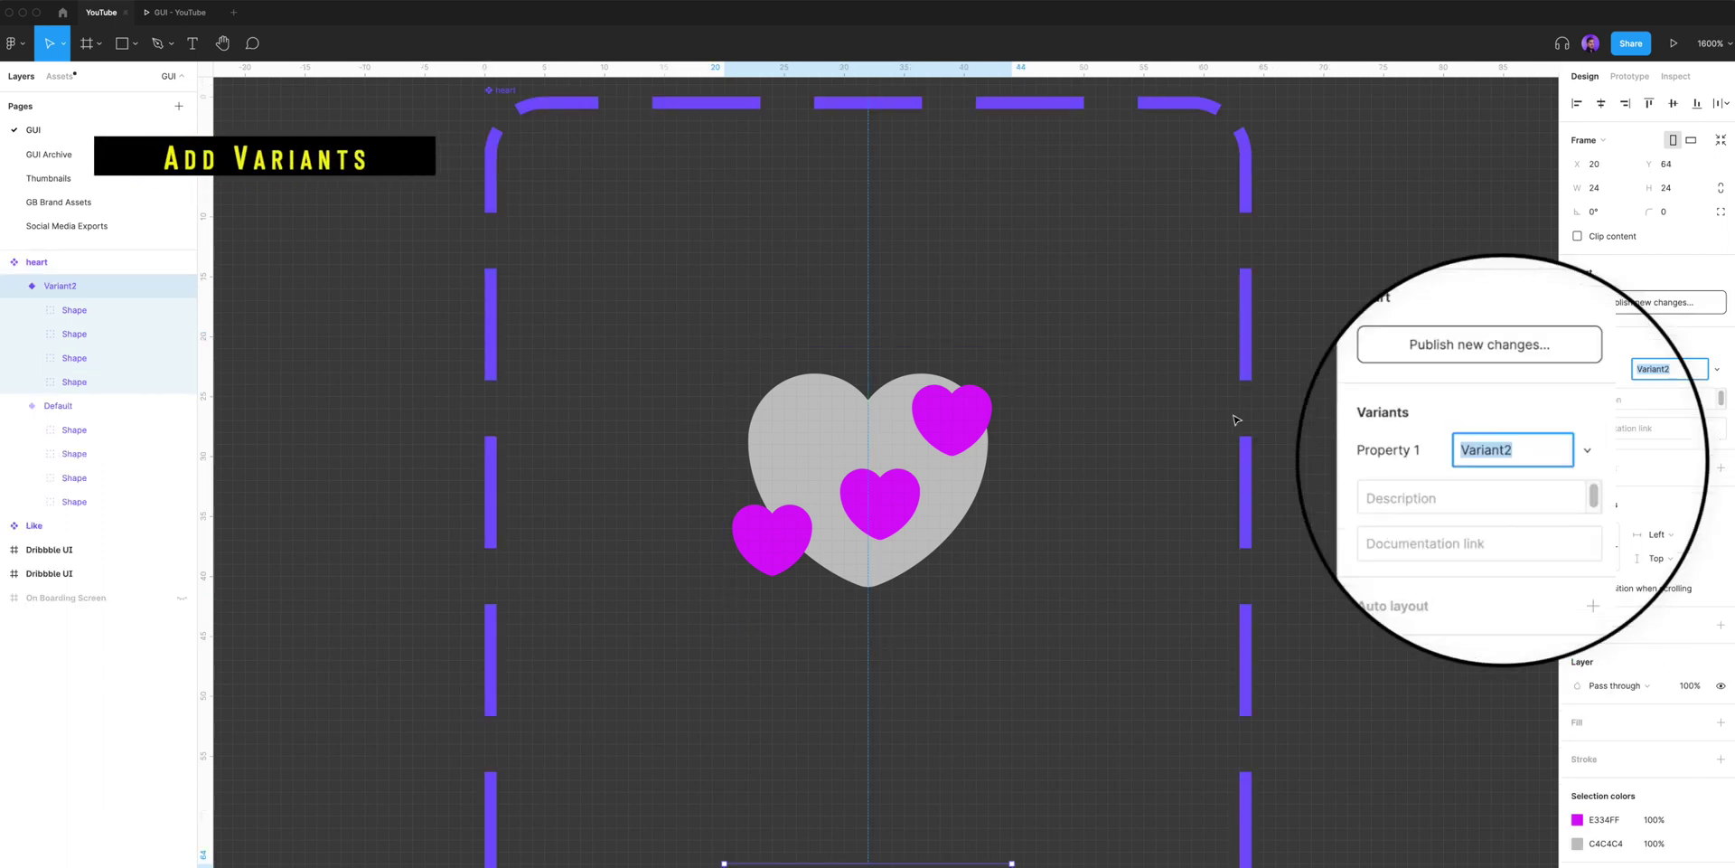
key("minus")
left_click(1182, 452)
scroll(1148, 470, "down", 3)
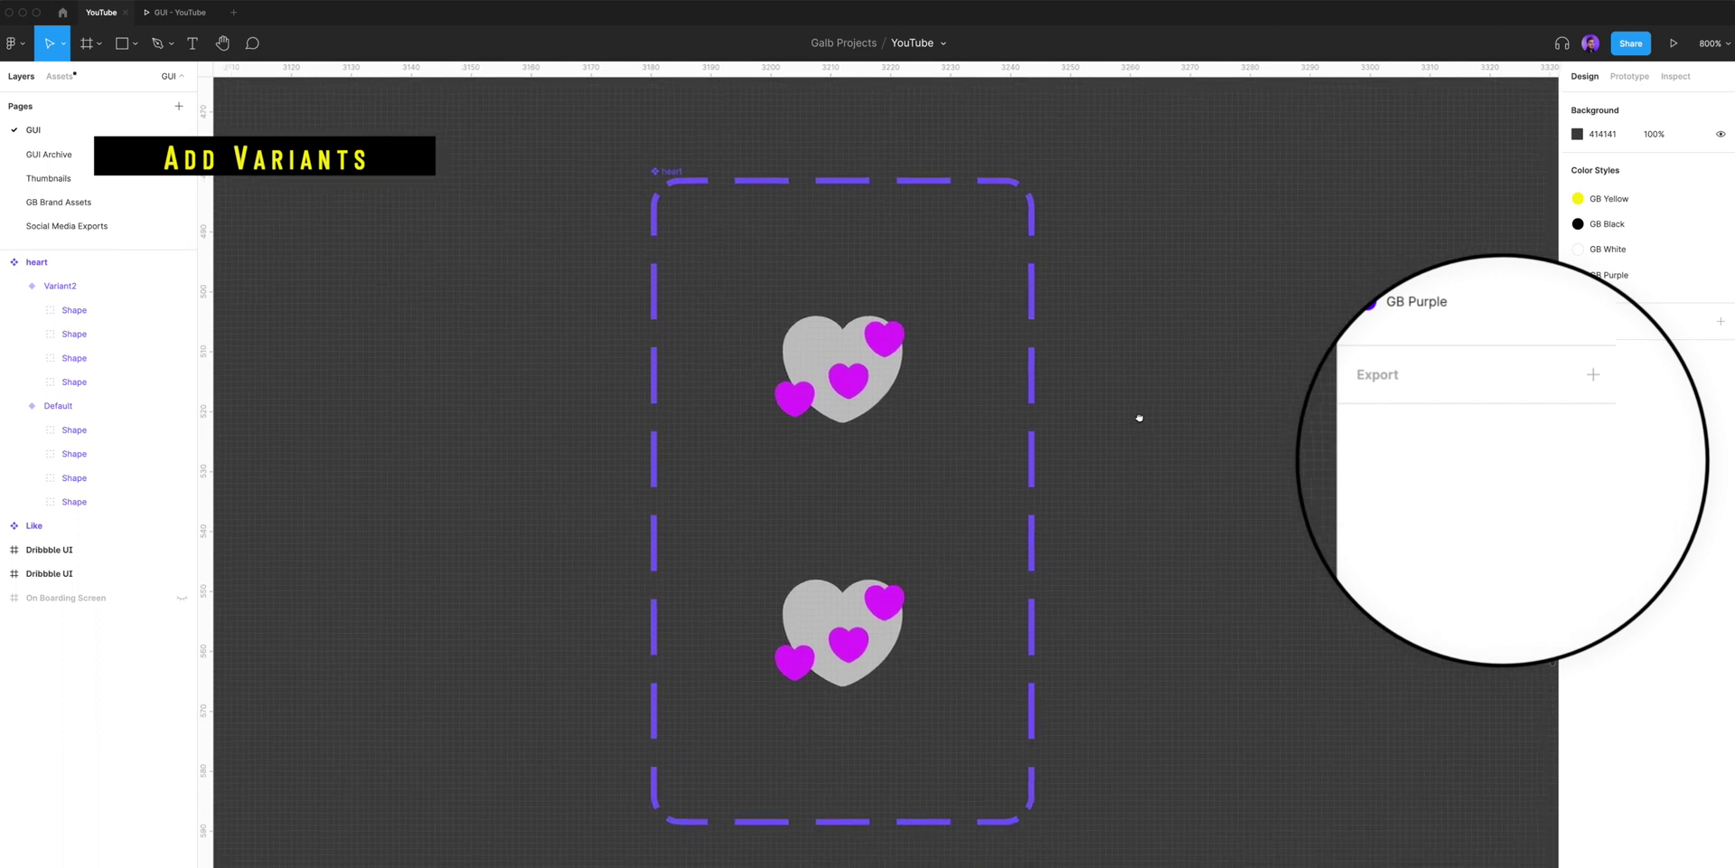
- Rename the second variant's property value to 'Pushed'
left_click(843, 371)
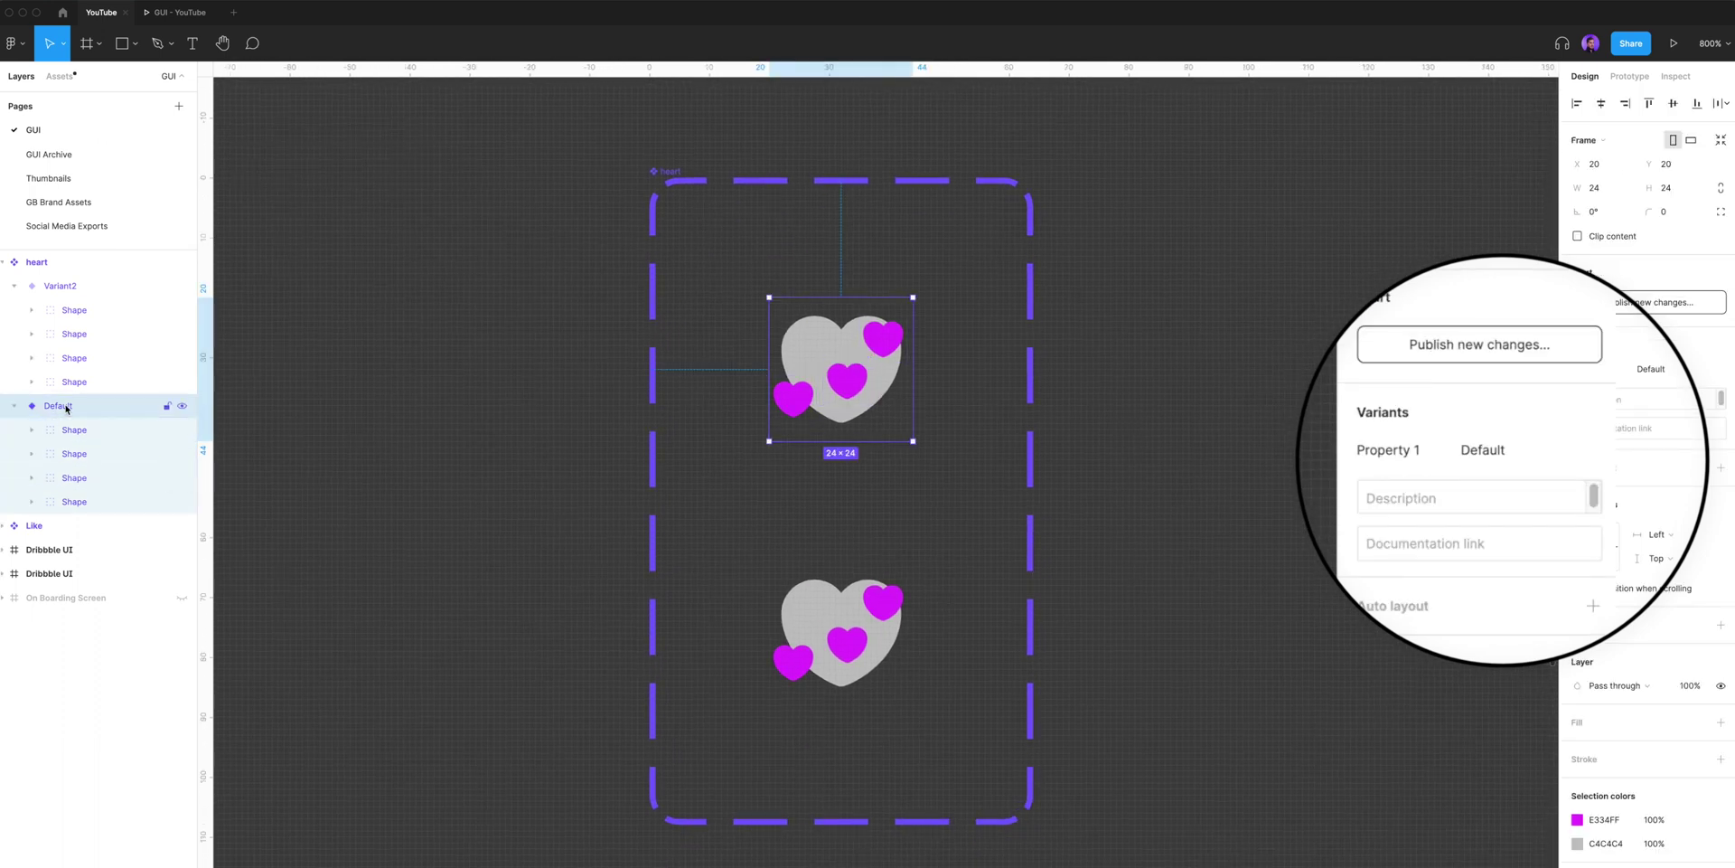
left_click(75, 288)
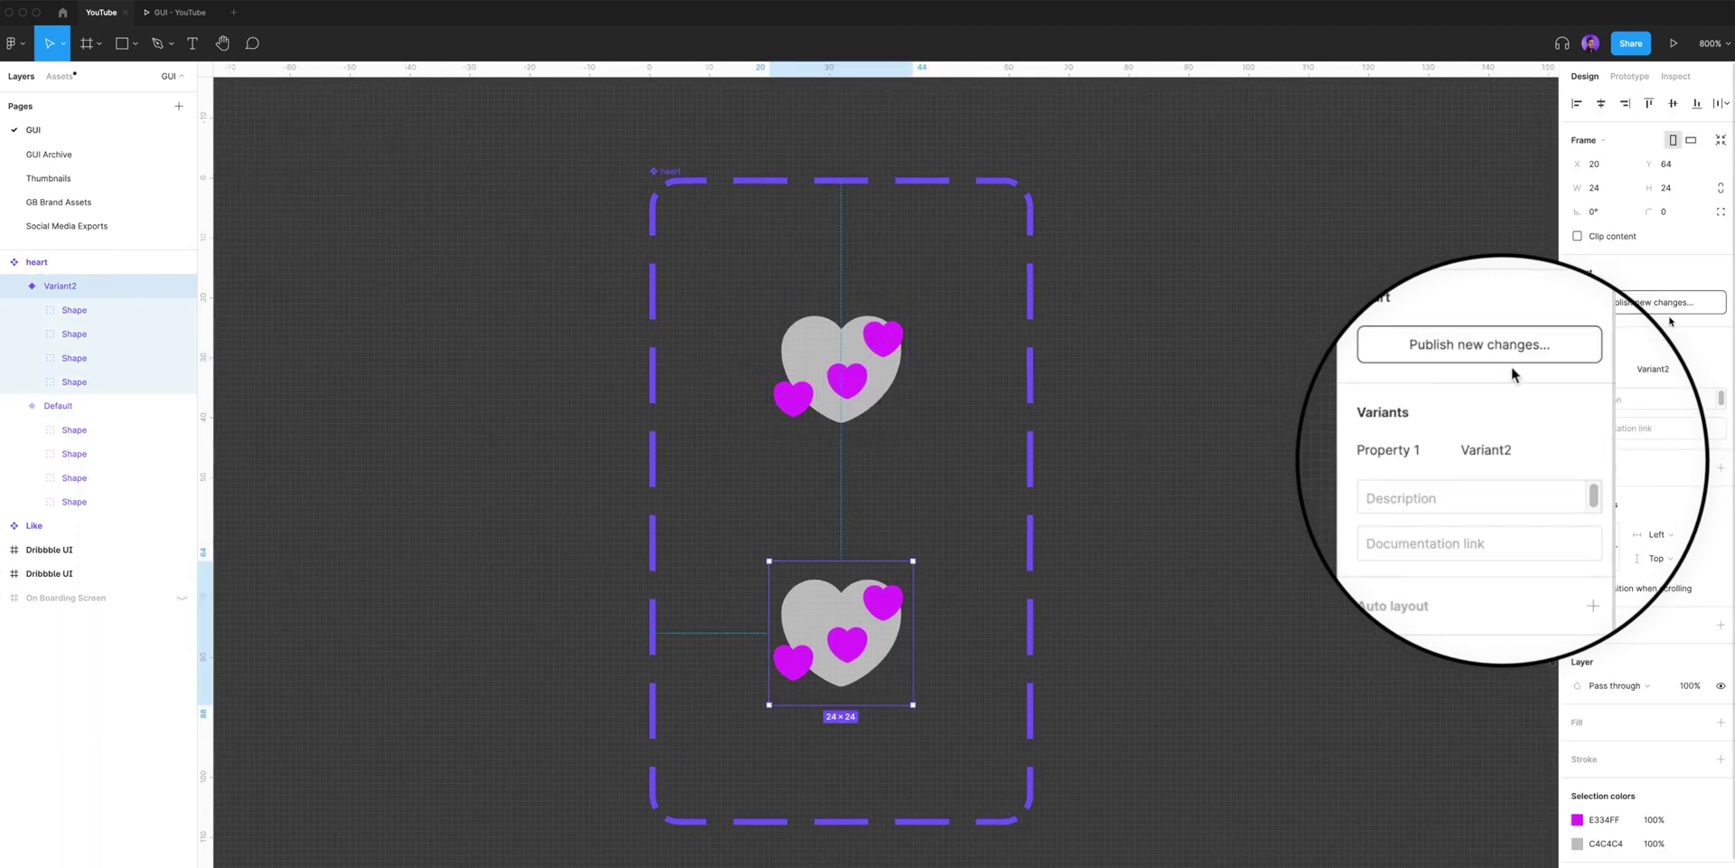
type("P")
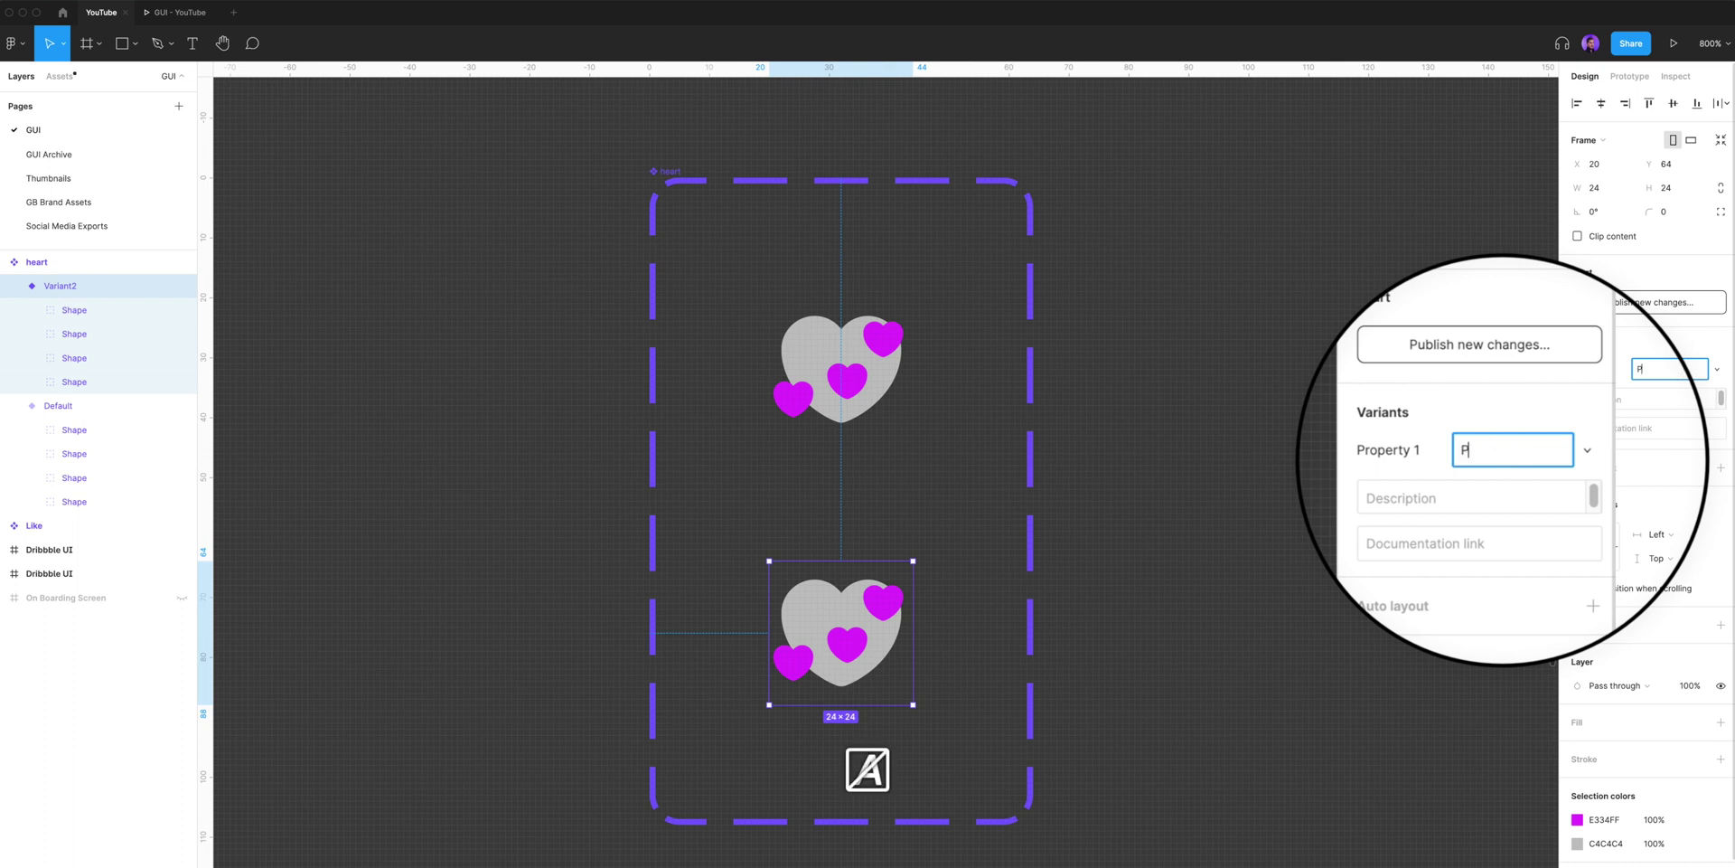
type("ushed")
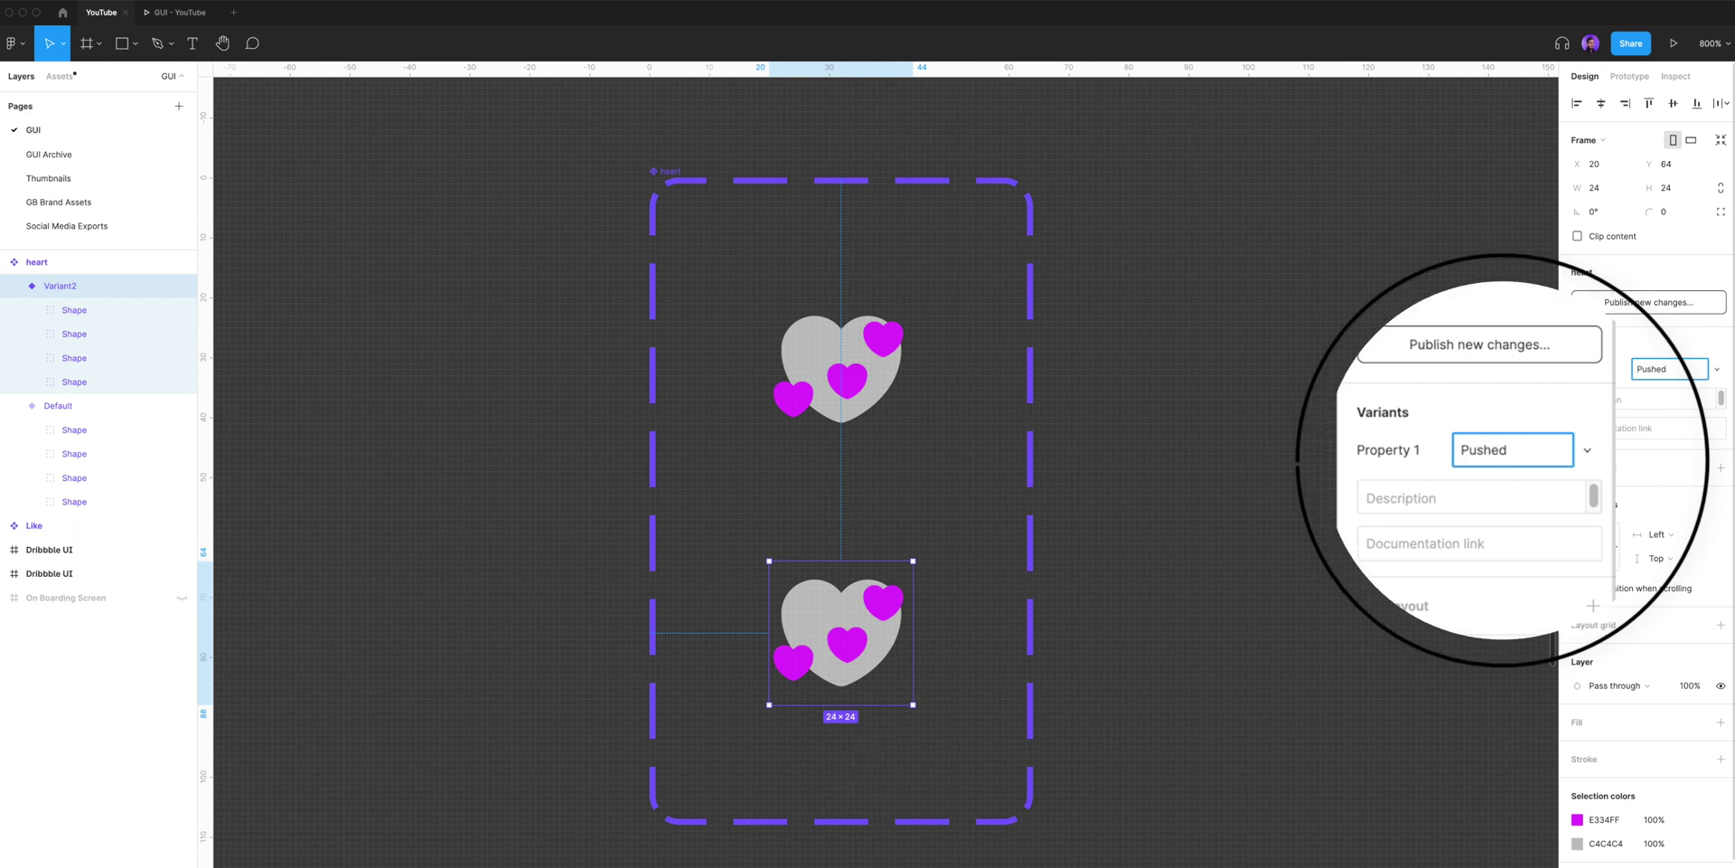
key("Return")
left_click(1129, 506)
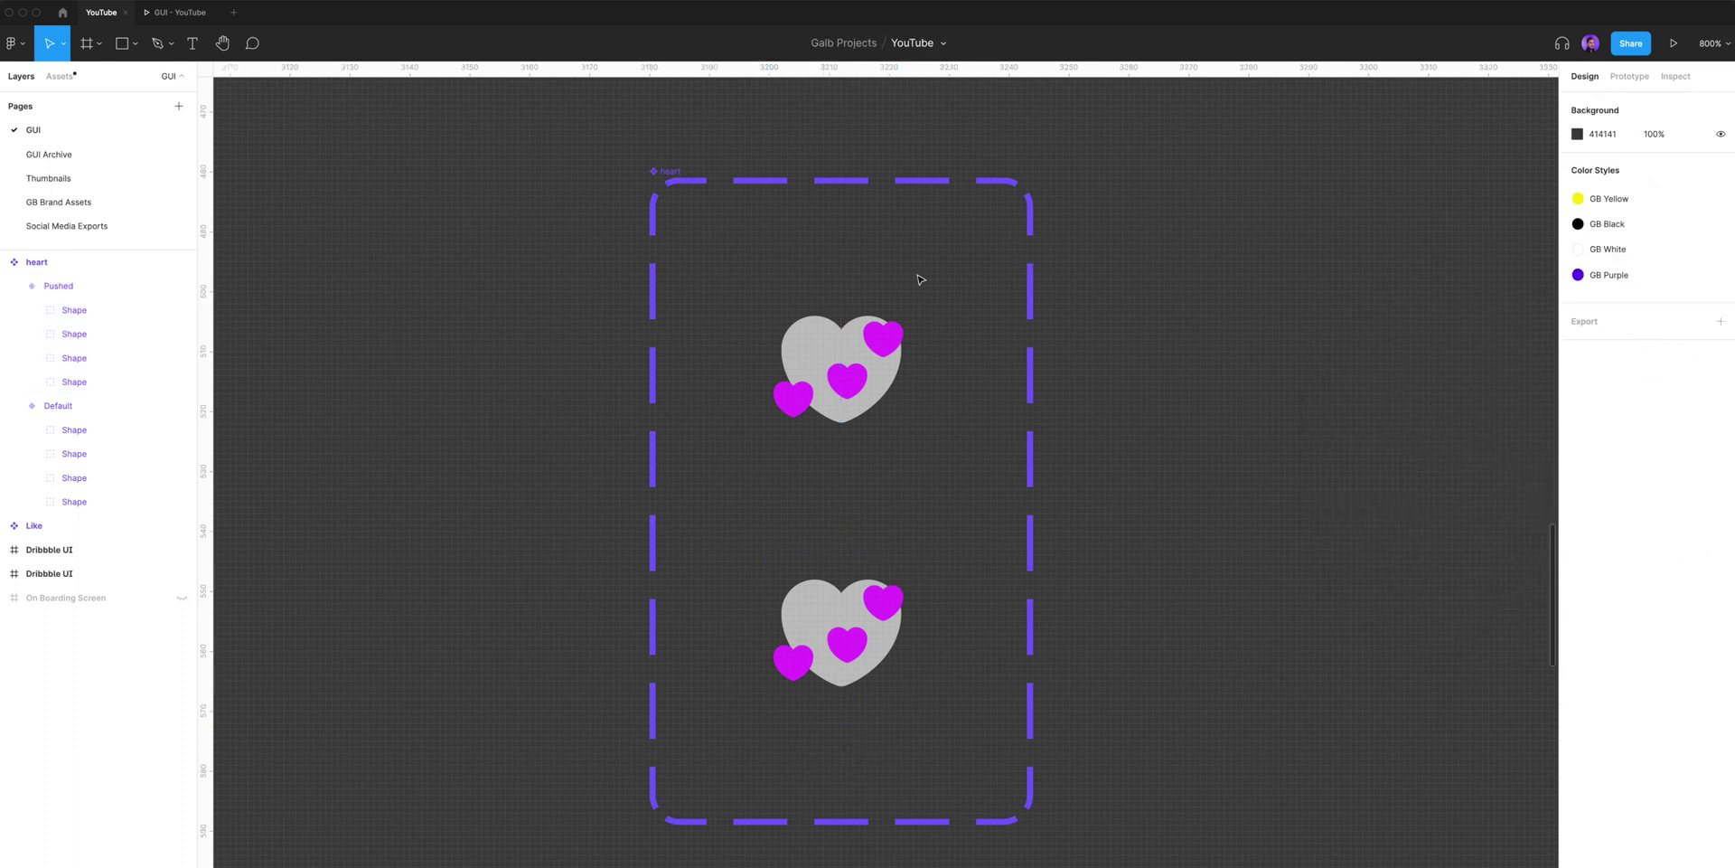
left_click(866, 425)
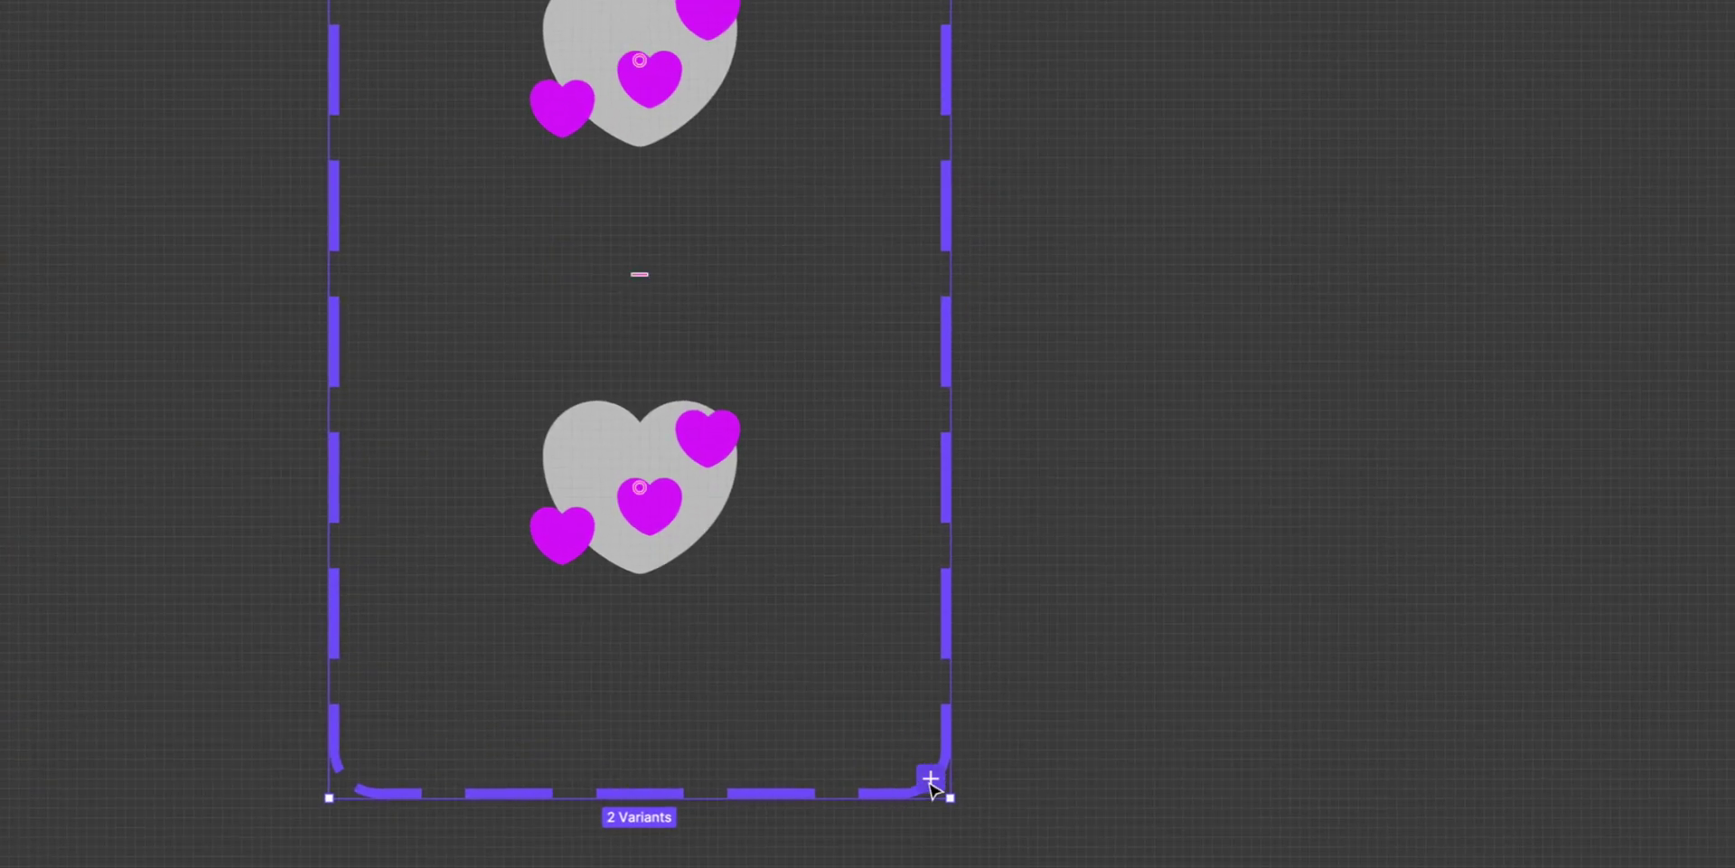
- Add a third heart variant named 'Filled'
left_click(931, 779)
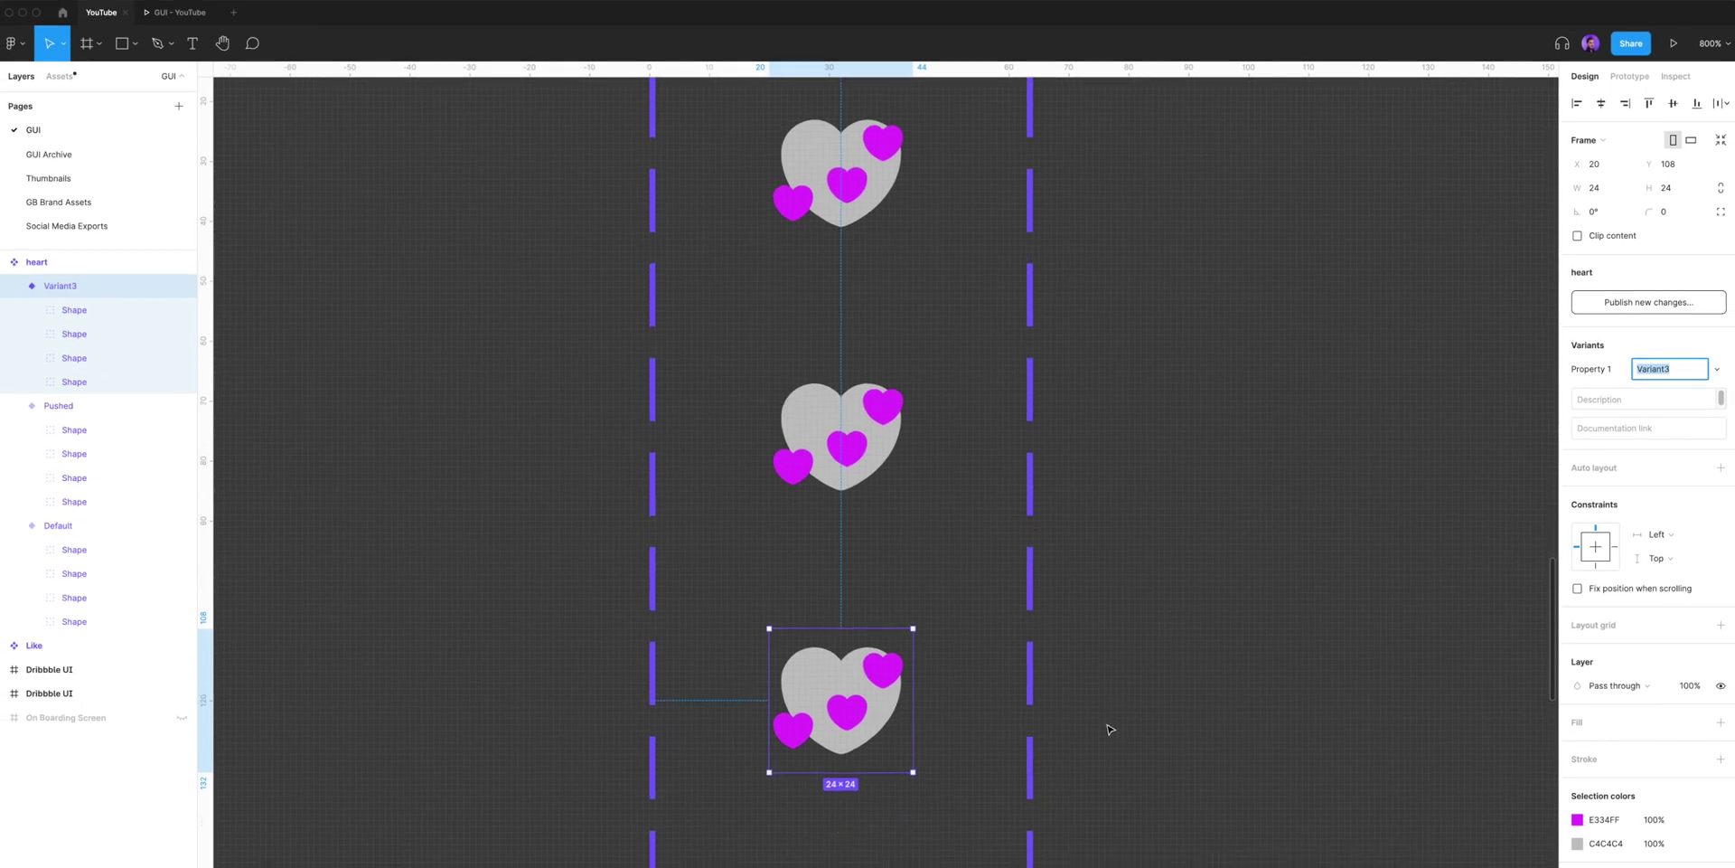
key("super+minus")
key("Return")
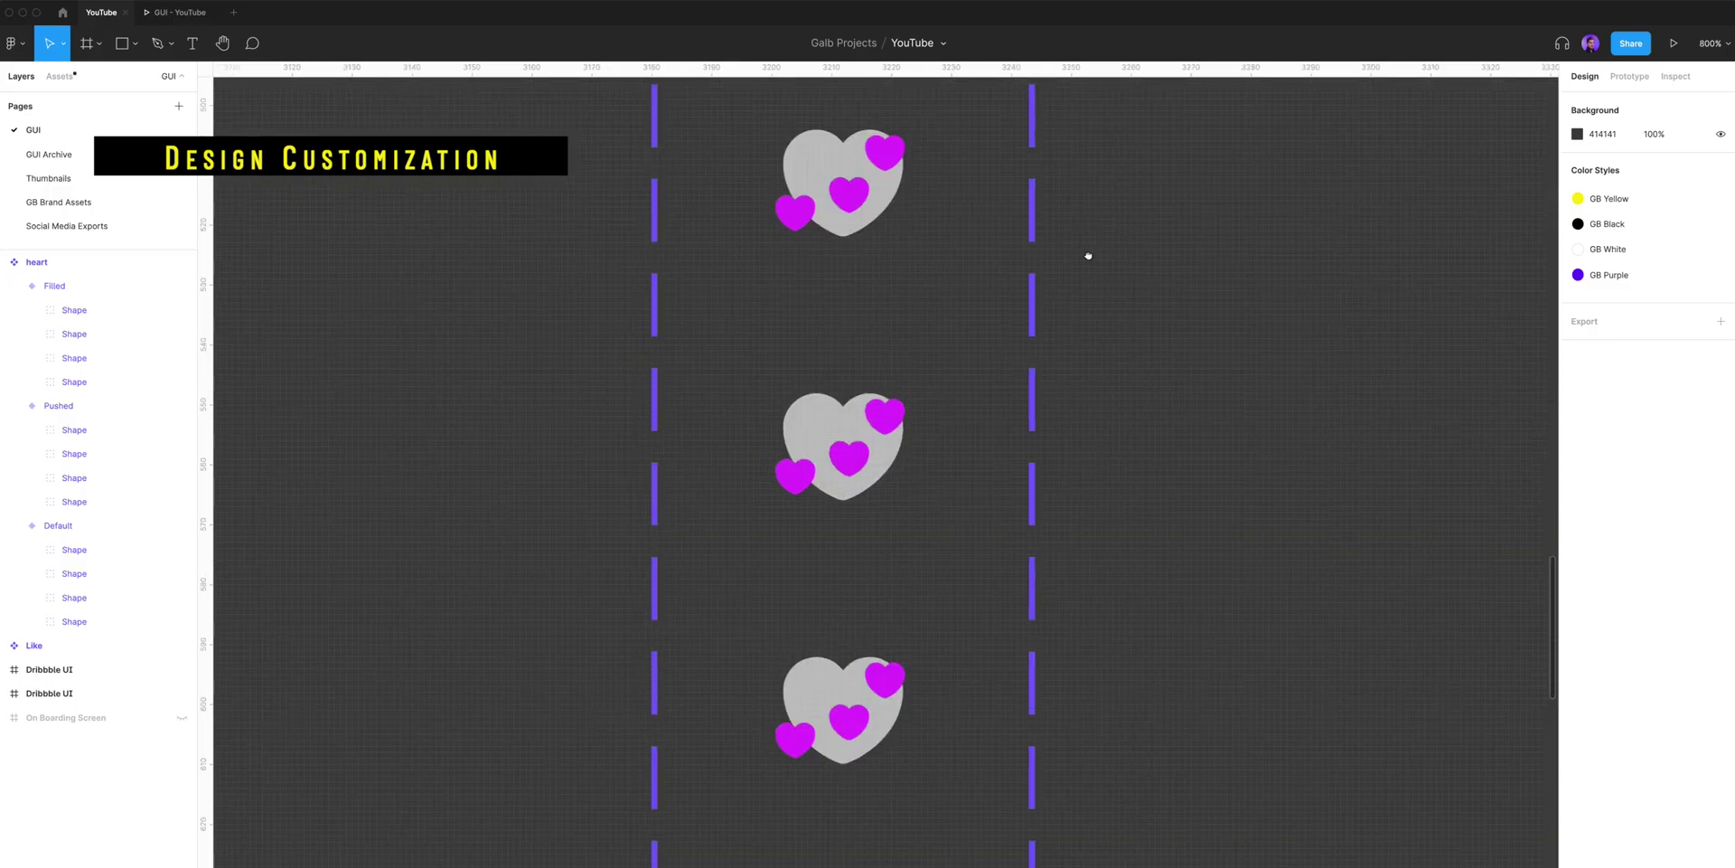
- Set the Default variant's three small magenta hearts to 0% fill opacity
double_click(900, 358)
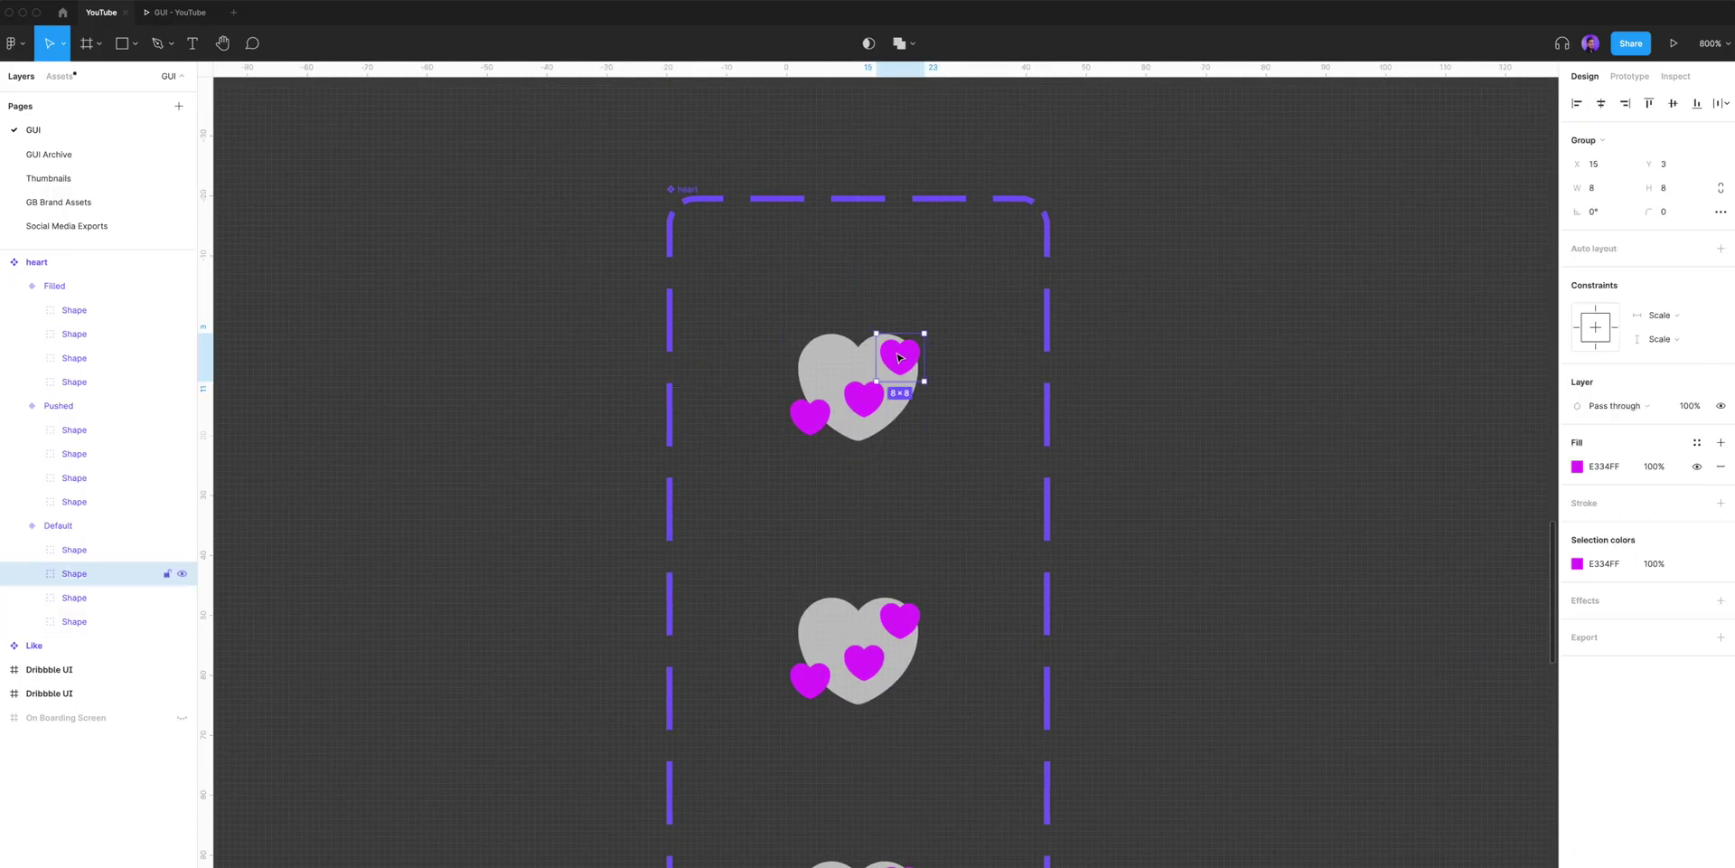
left_click(863, 397, "shift")
left_click(803, 418, "shift")
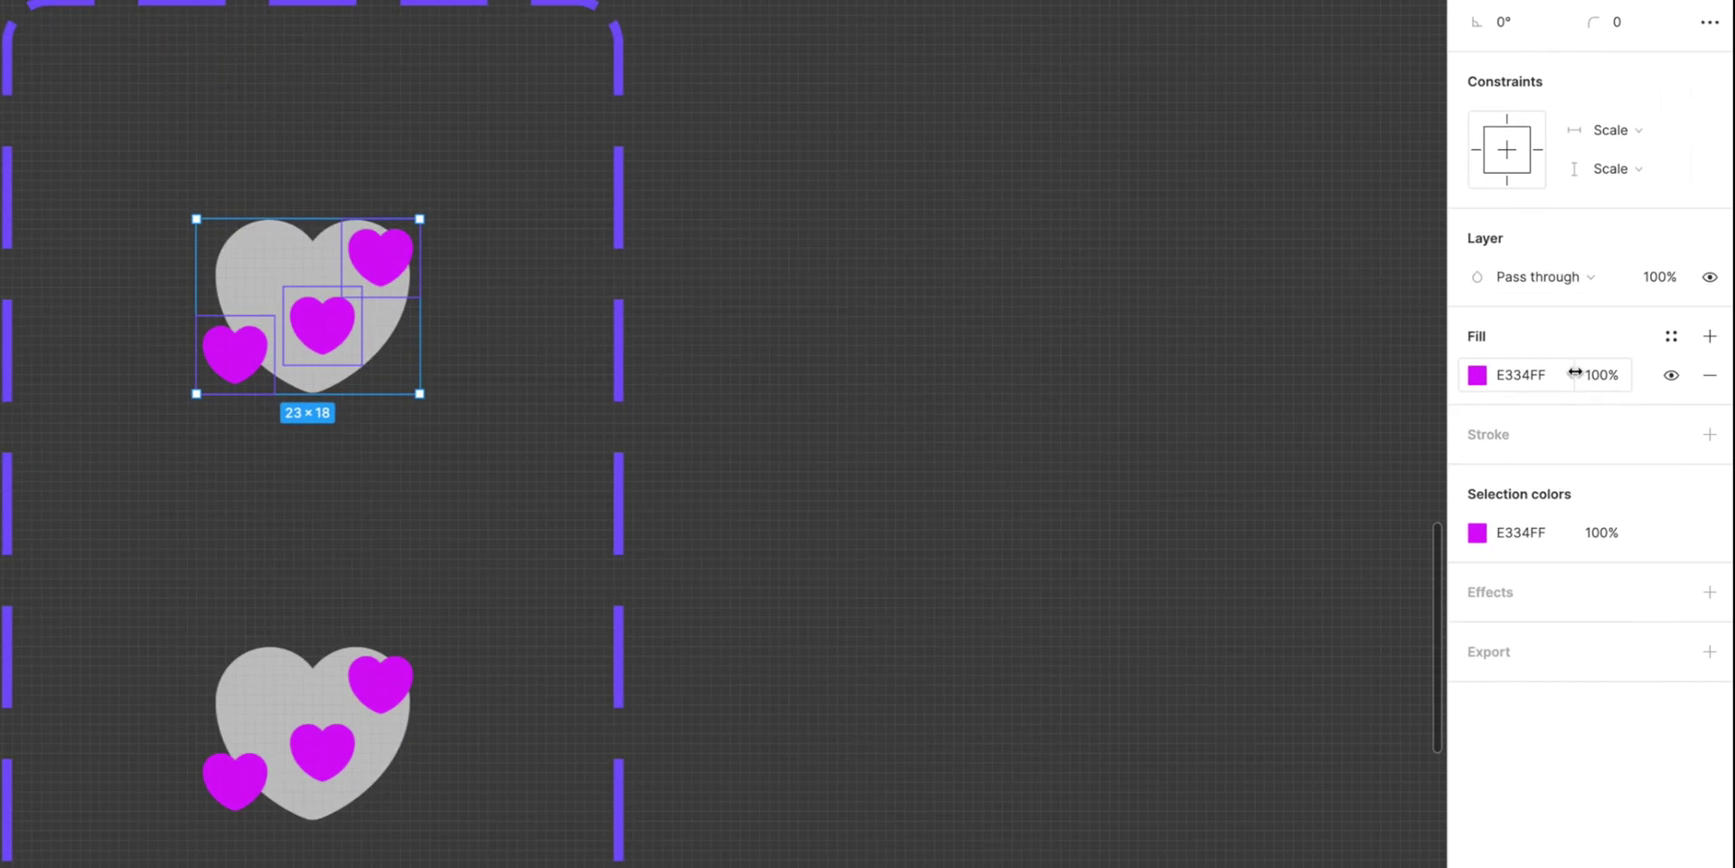
left_click_drag(1578, 374, 1202, 425)
left_click(1211, 360)
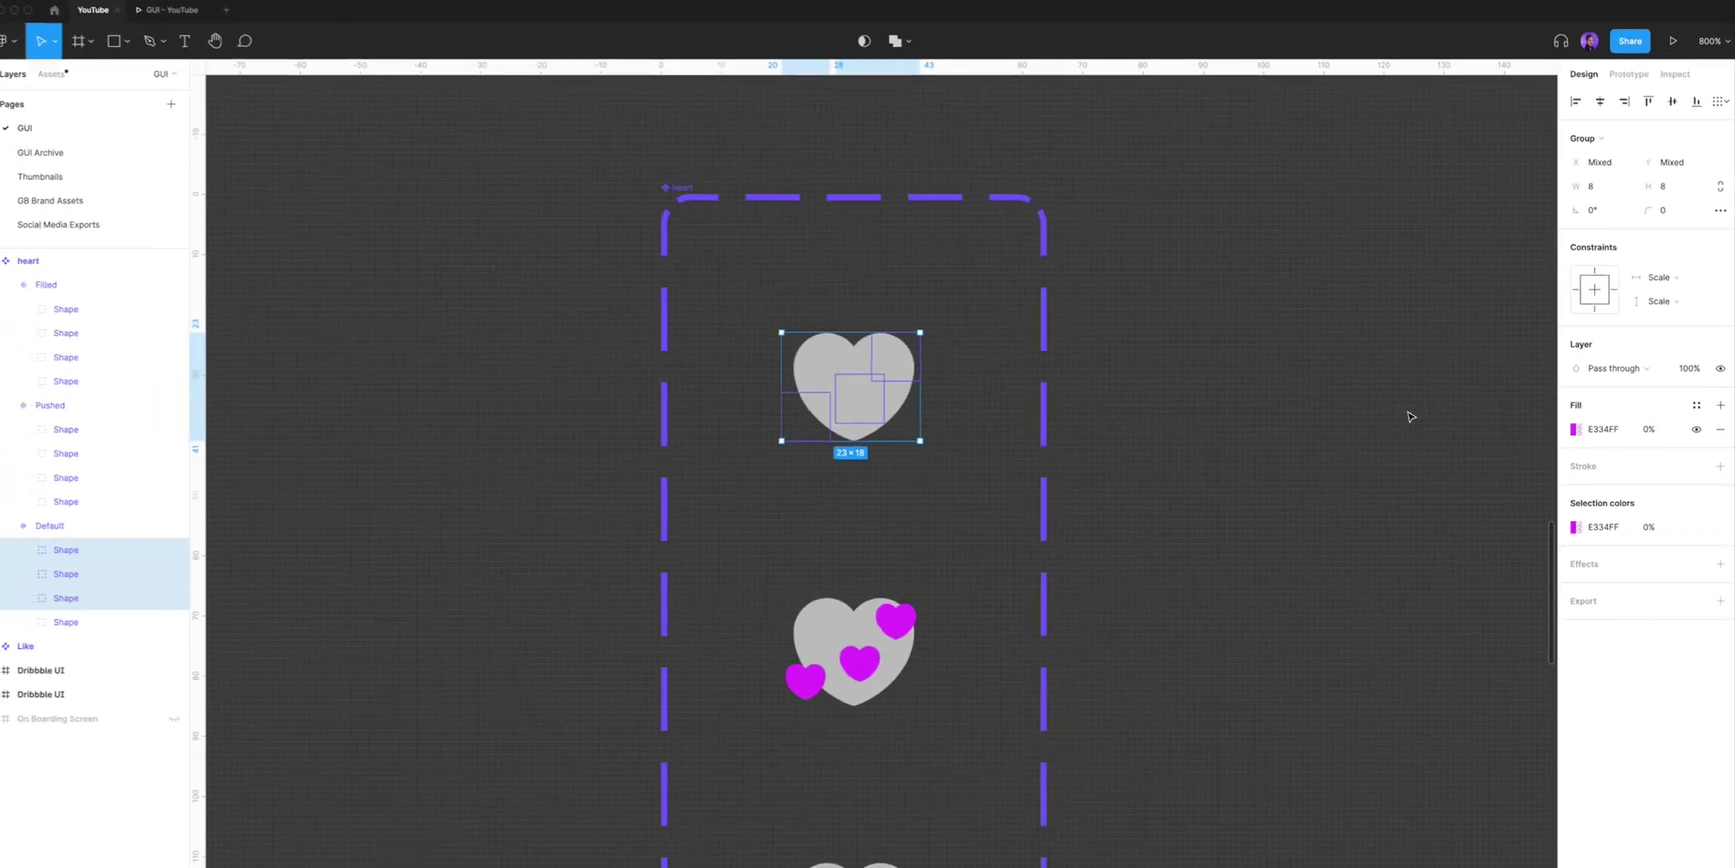
left_click(881, 378)
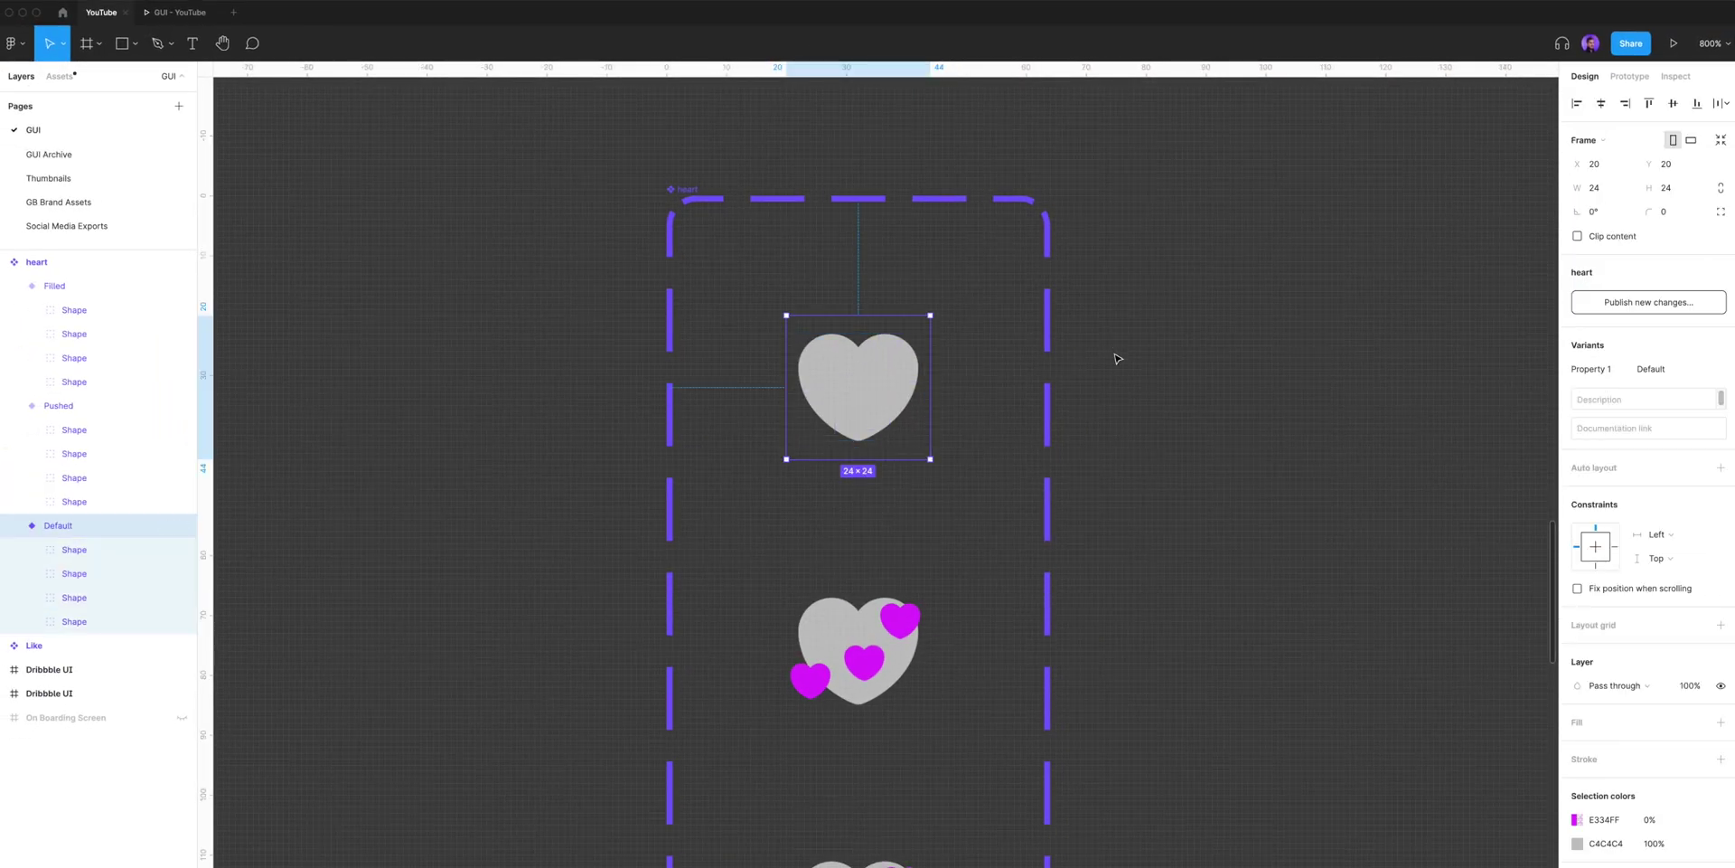
scroll(1118, 359, "down", 1)
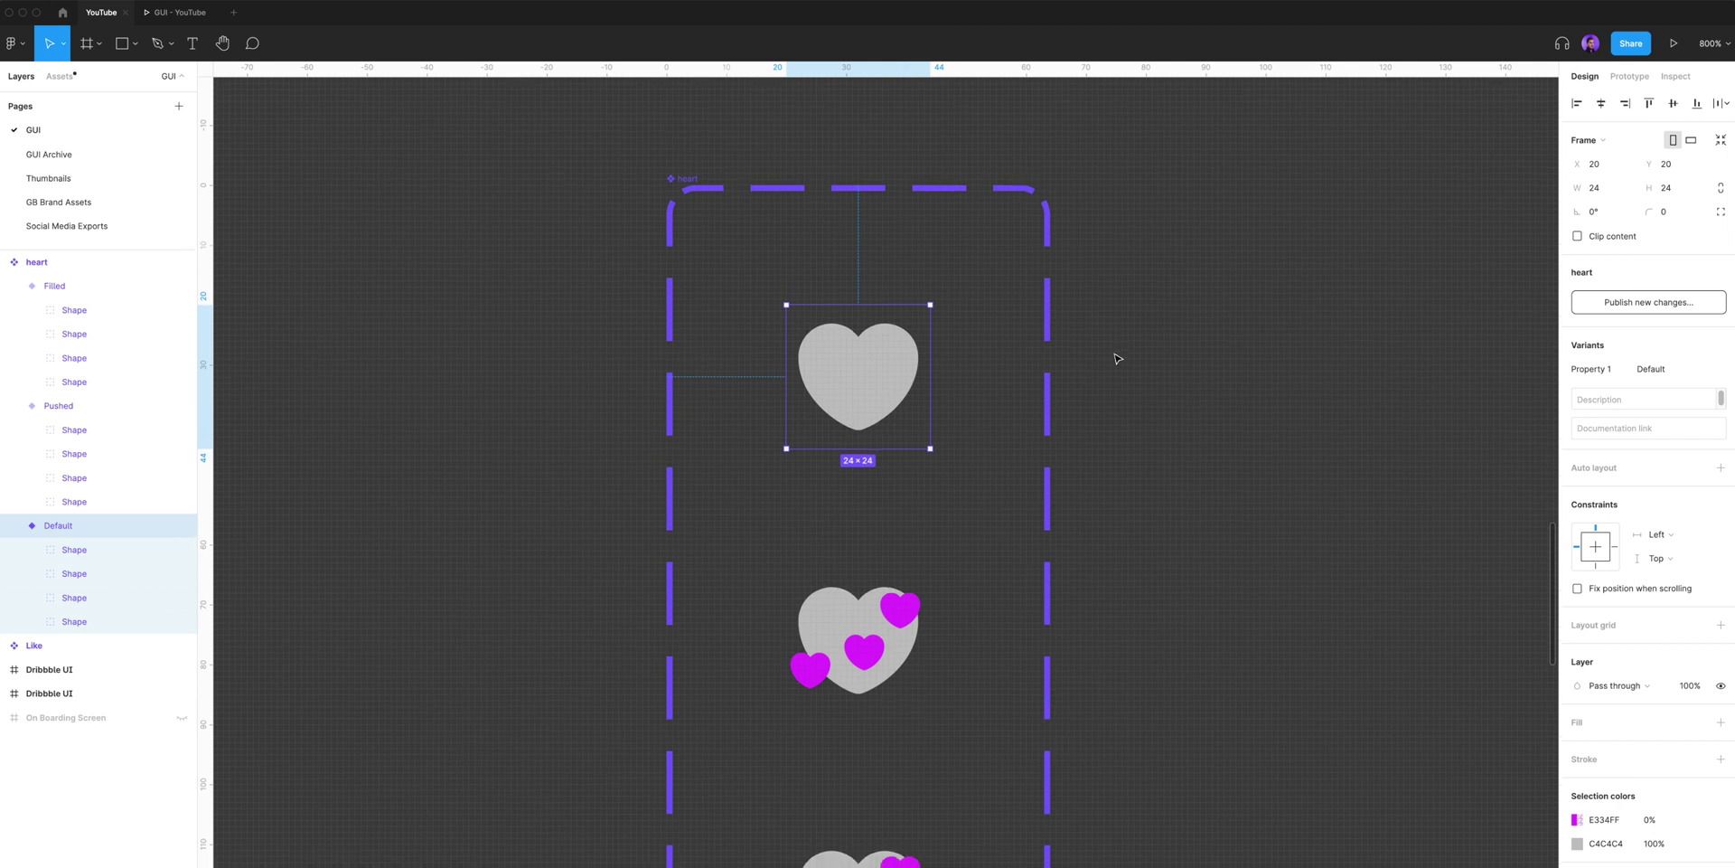
scroll(1295, 254, "down", 5)
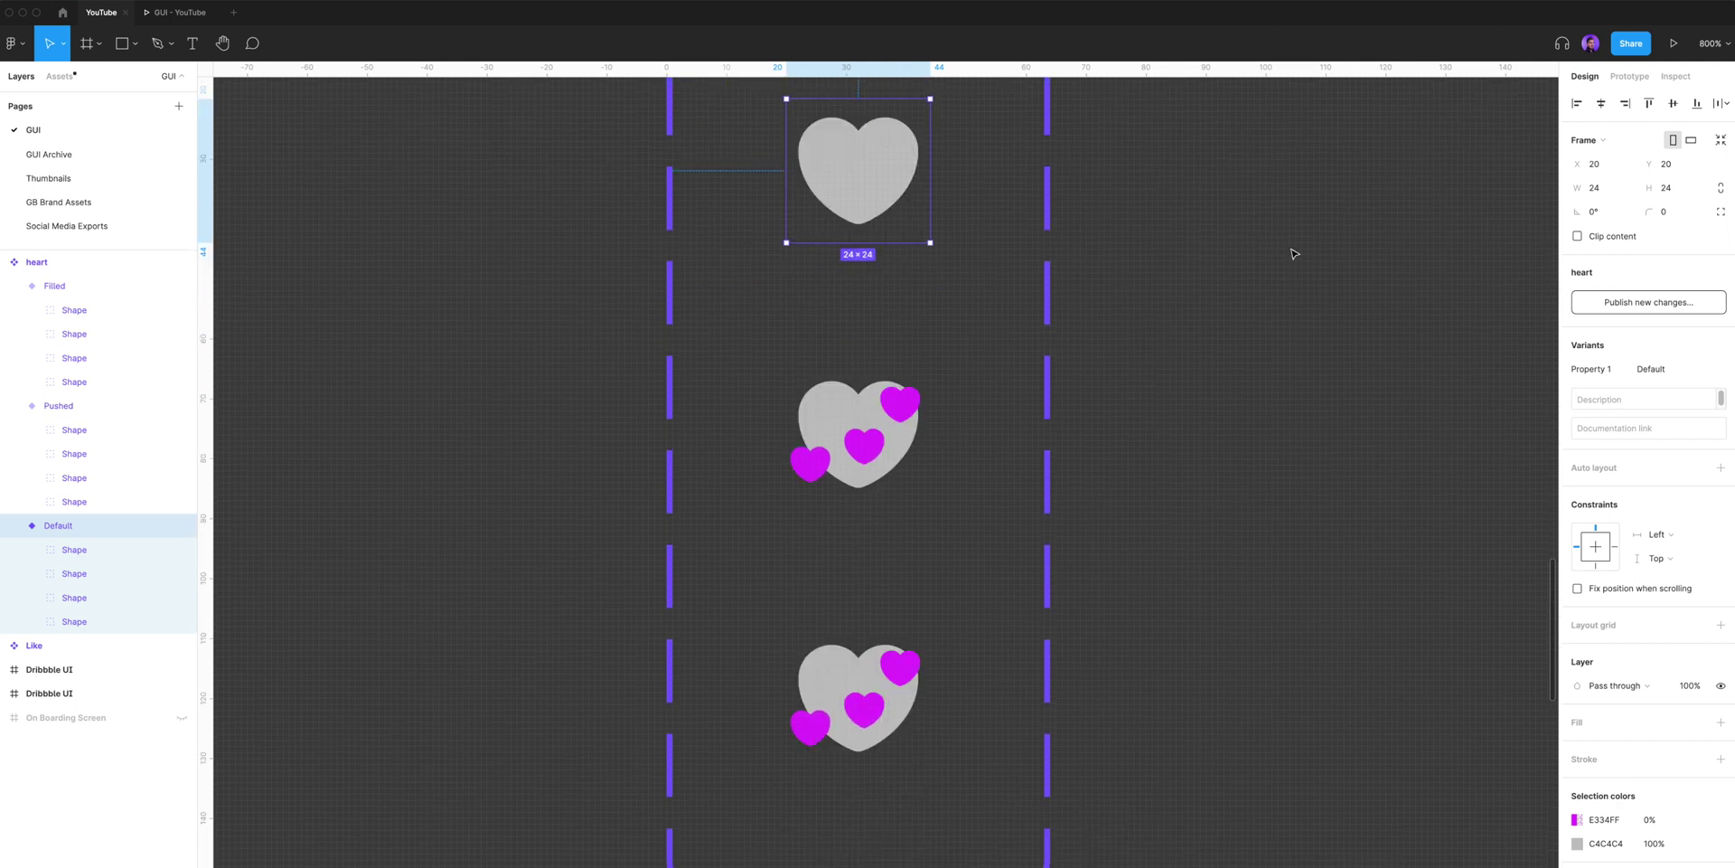
- Raise the Pushed variant's three small hearts above the main heart, fanned out
double_click(911, 402)
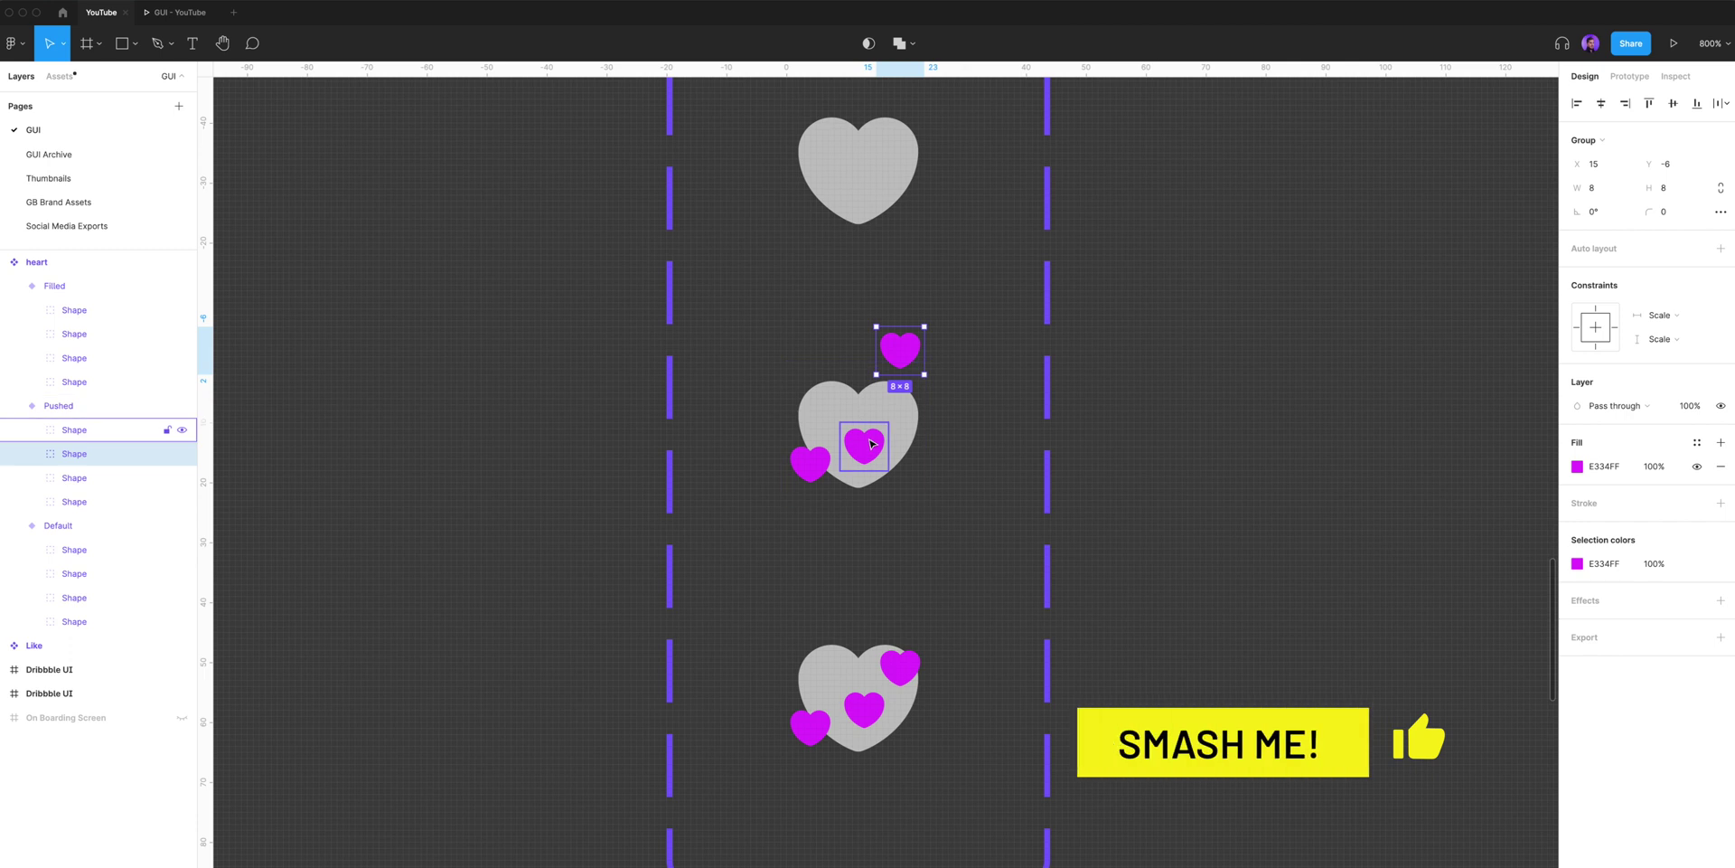
left_click_drag(872, 443, 872, 348)
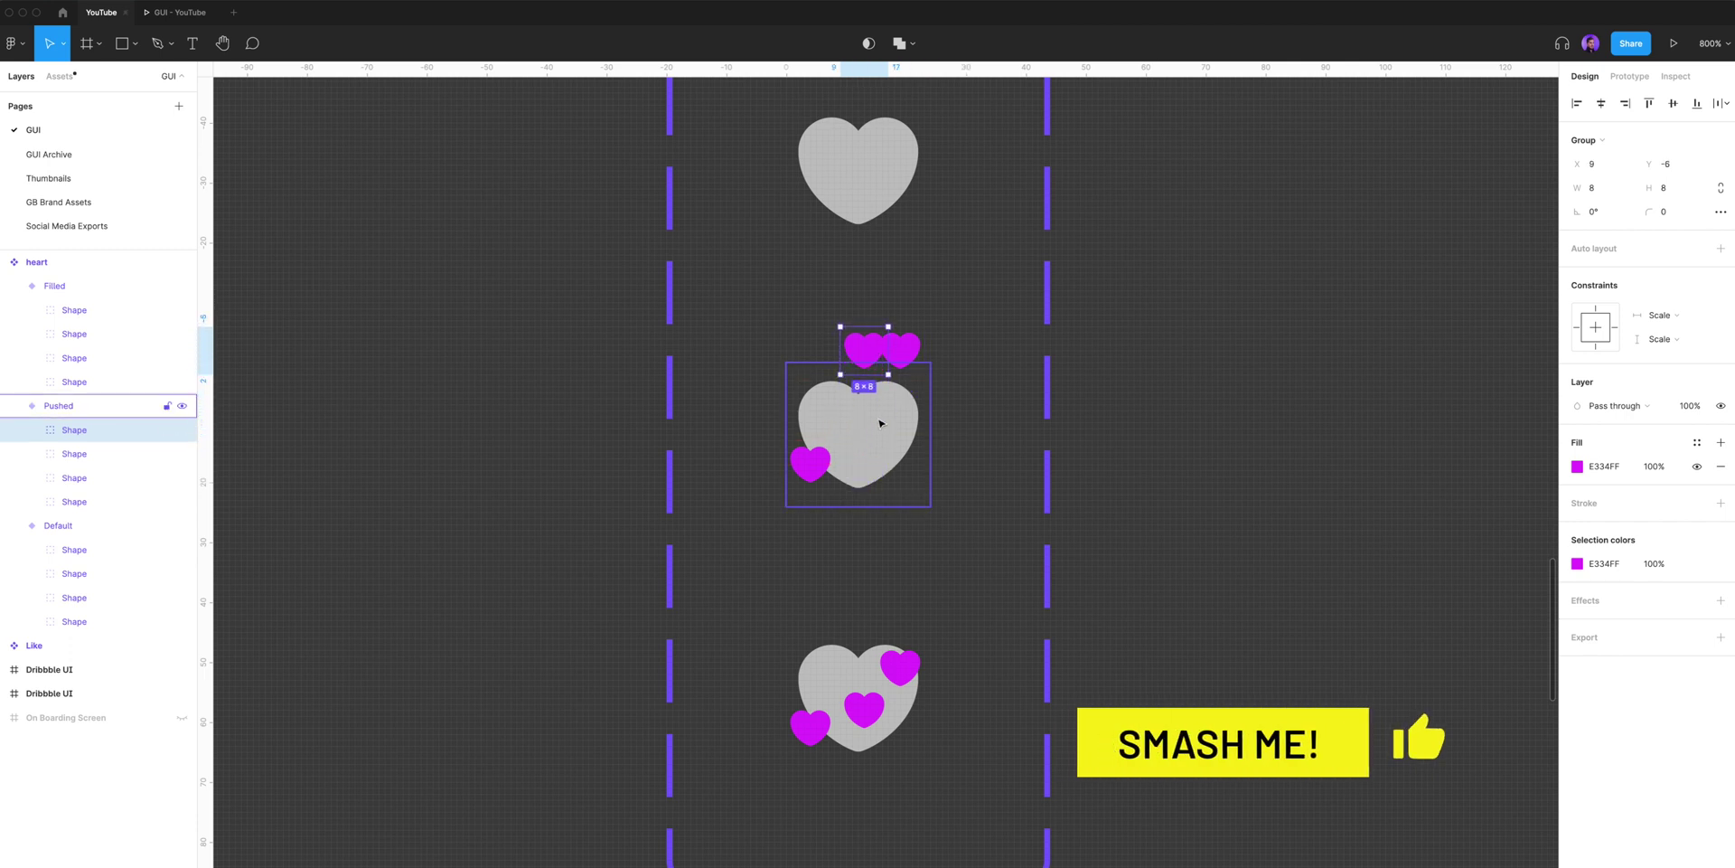
key("shift+Up")
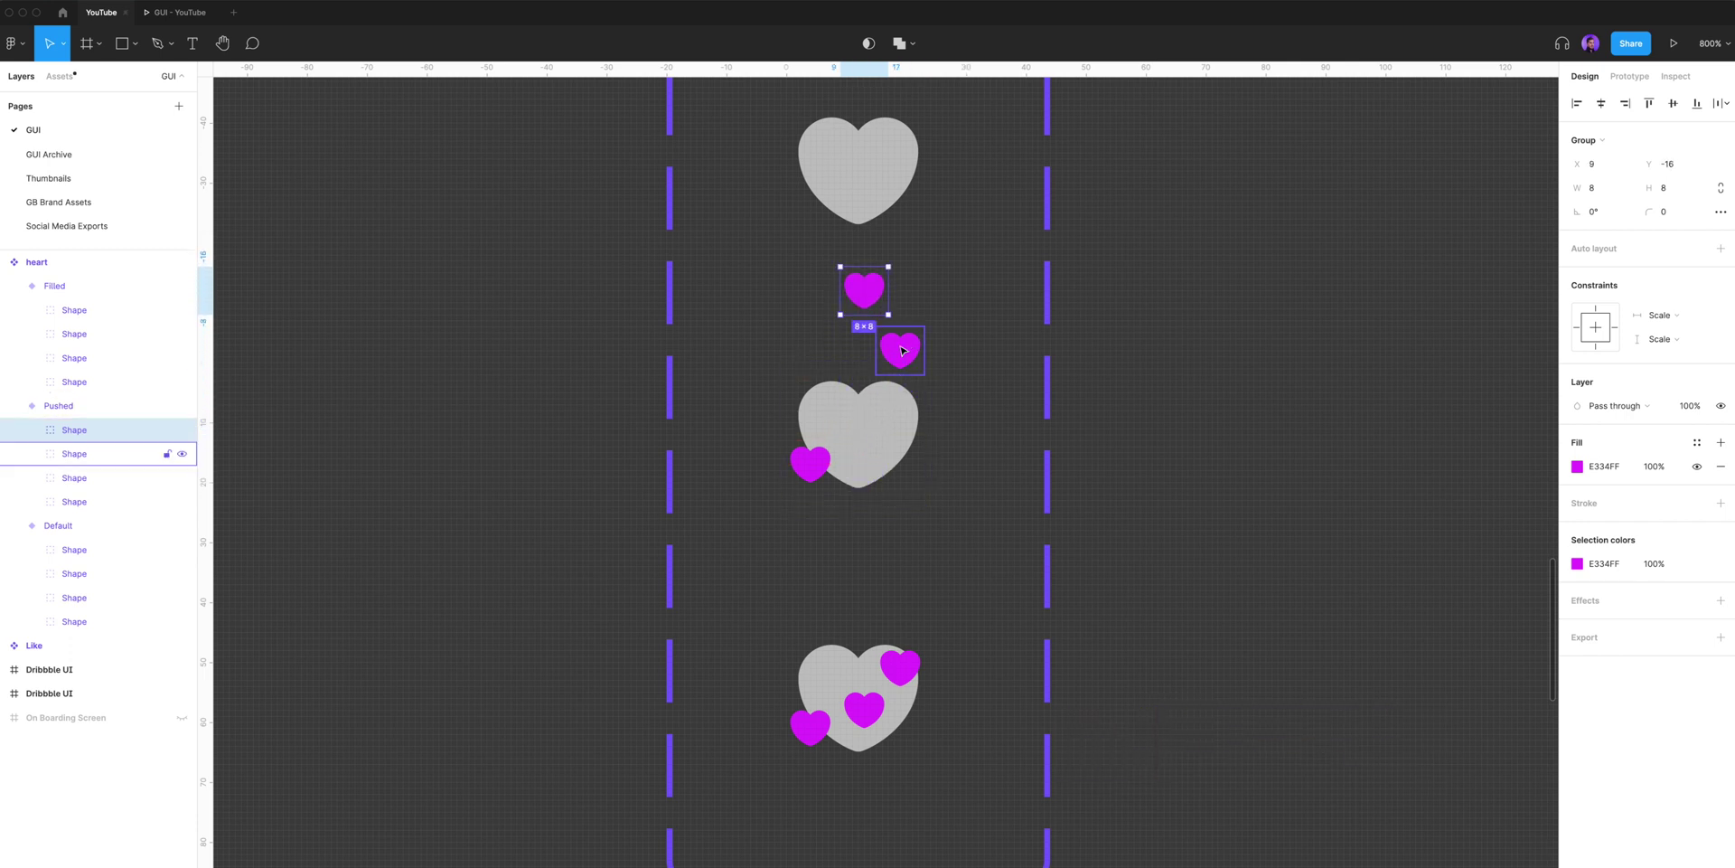
left_click(810, 465)
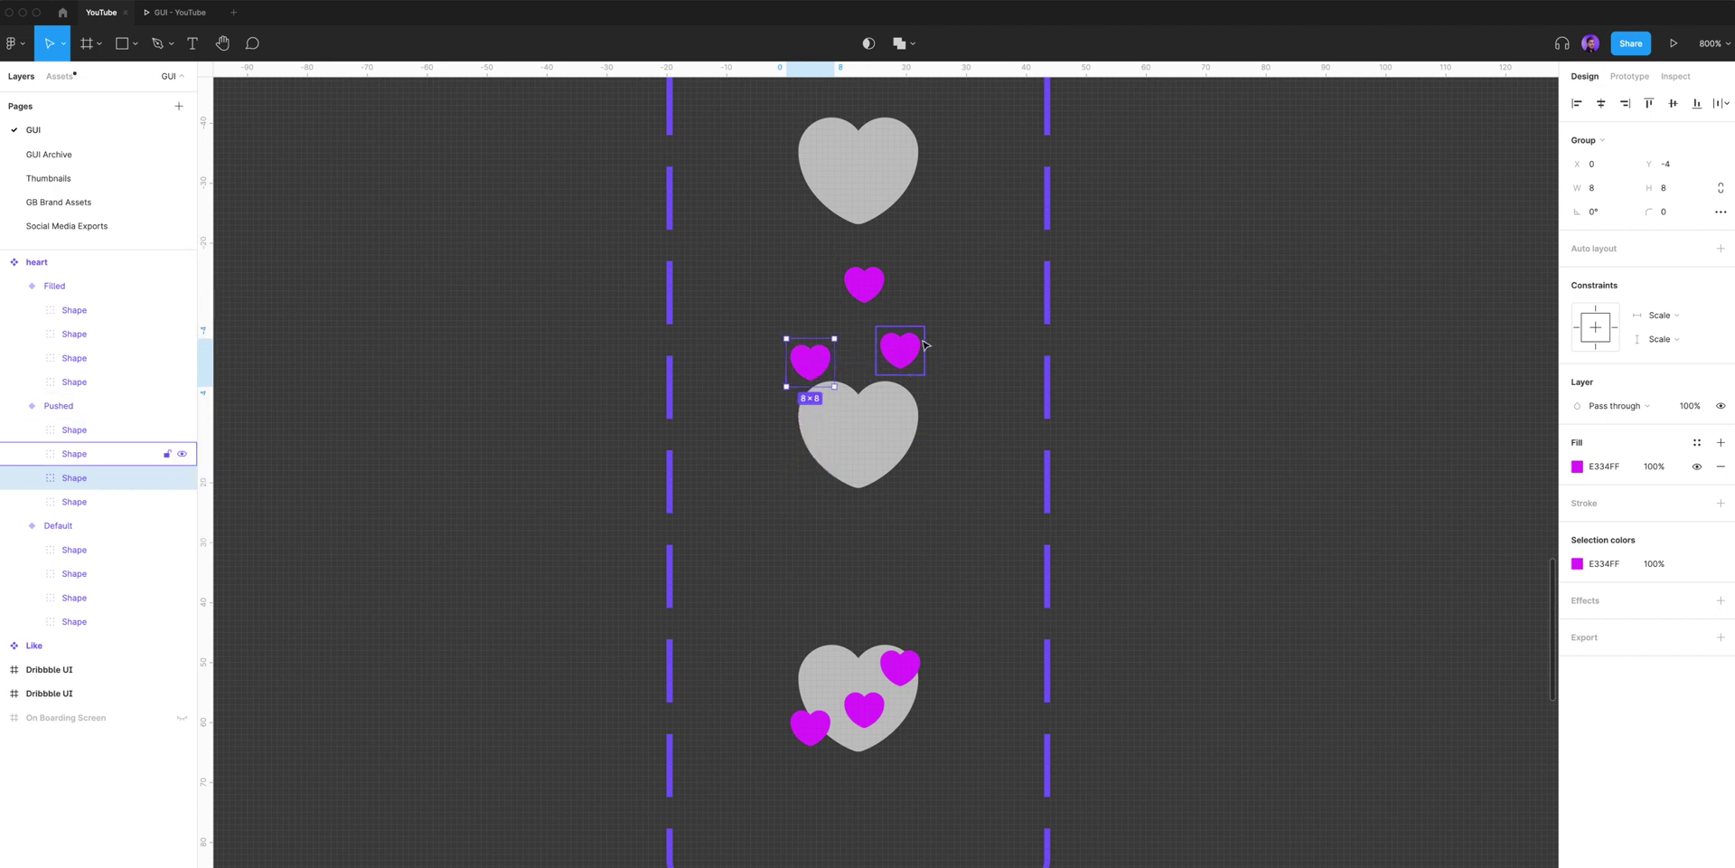
left_click_drag(920, 352, 919, 346)
left_click_drag(807, 345, 804, 356)
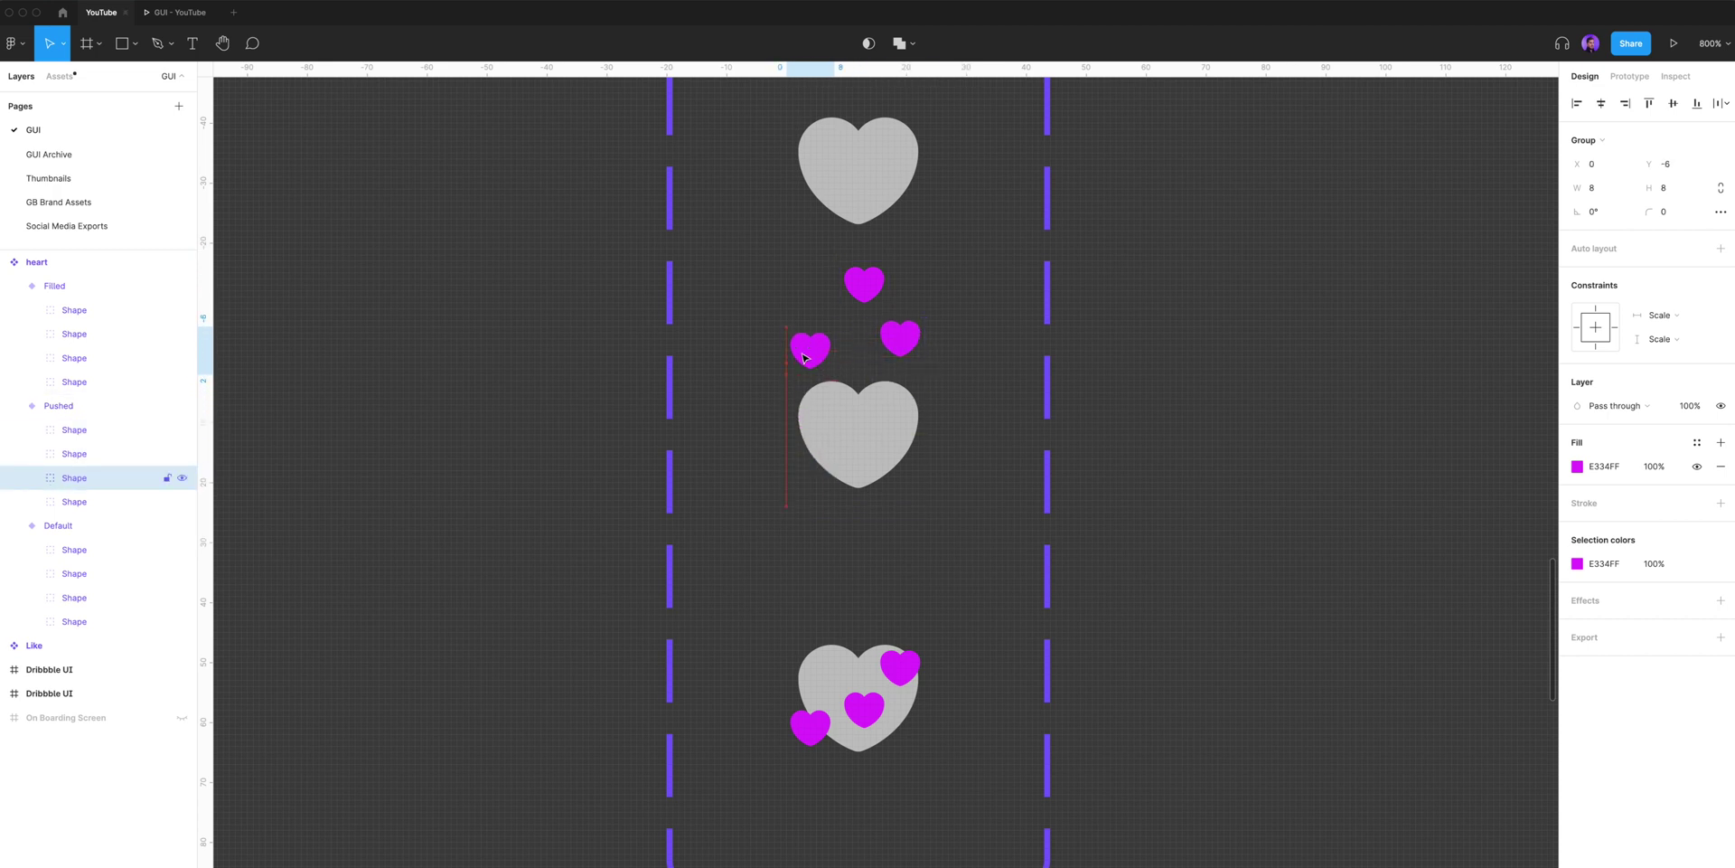
left_click(922, 338)
left_click(862, 282)
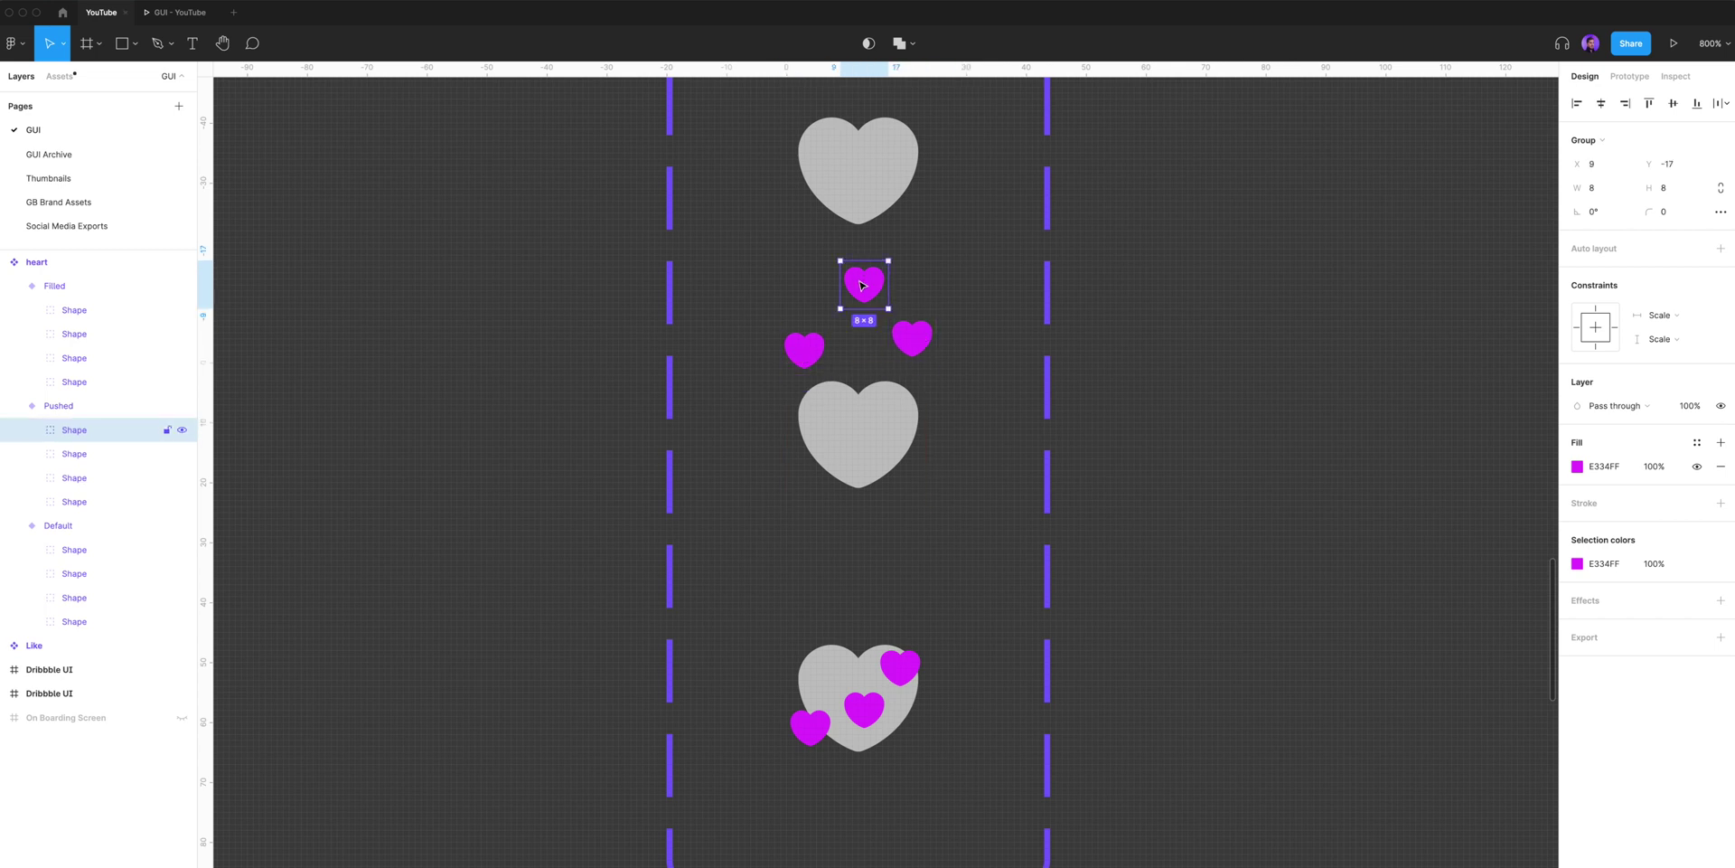
key("Escape")
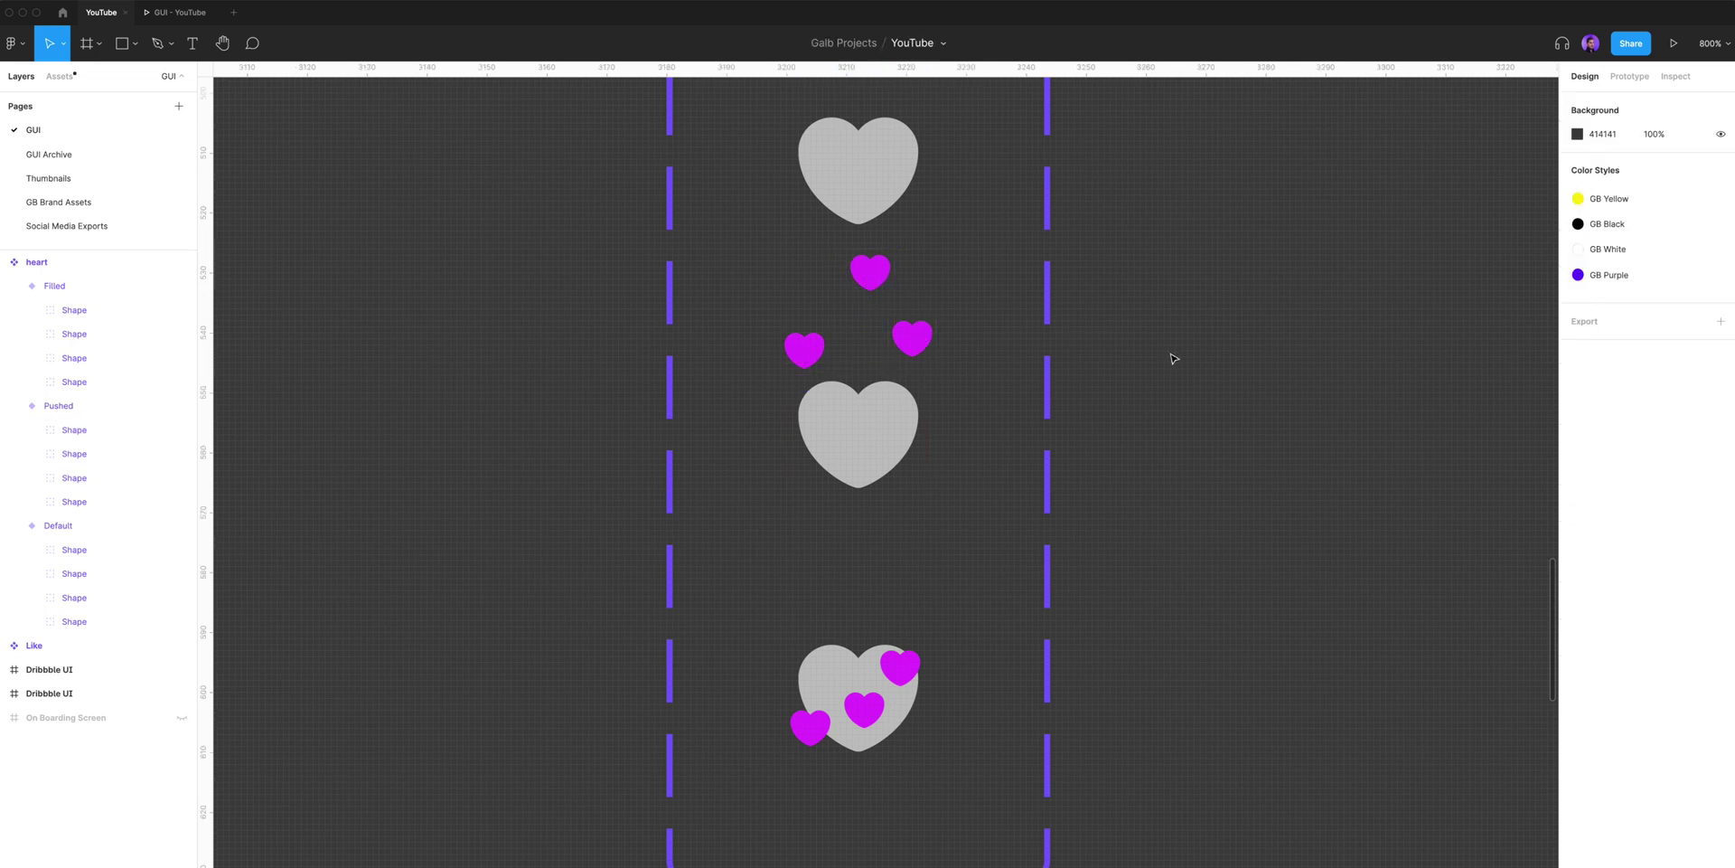
- Fill the Pushed variant's main C4C4C4 heart with eyedropped magenta
left_click(1580, 844)
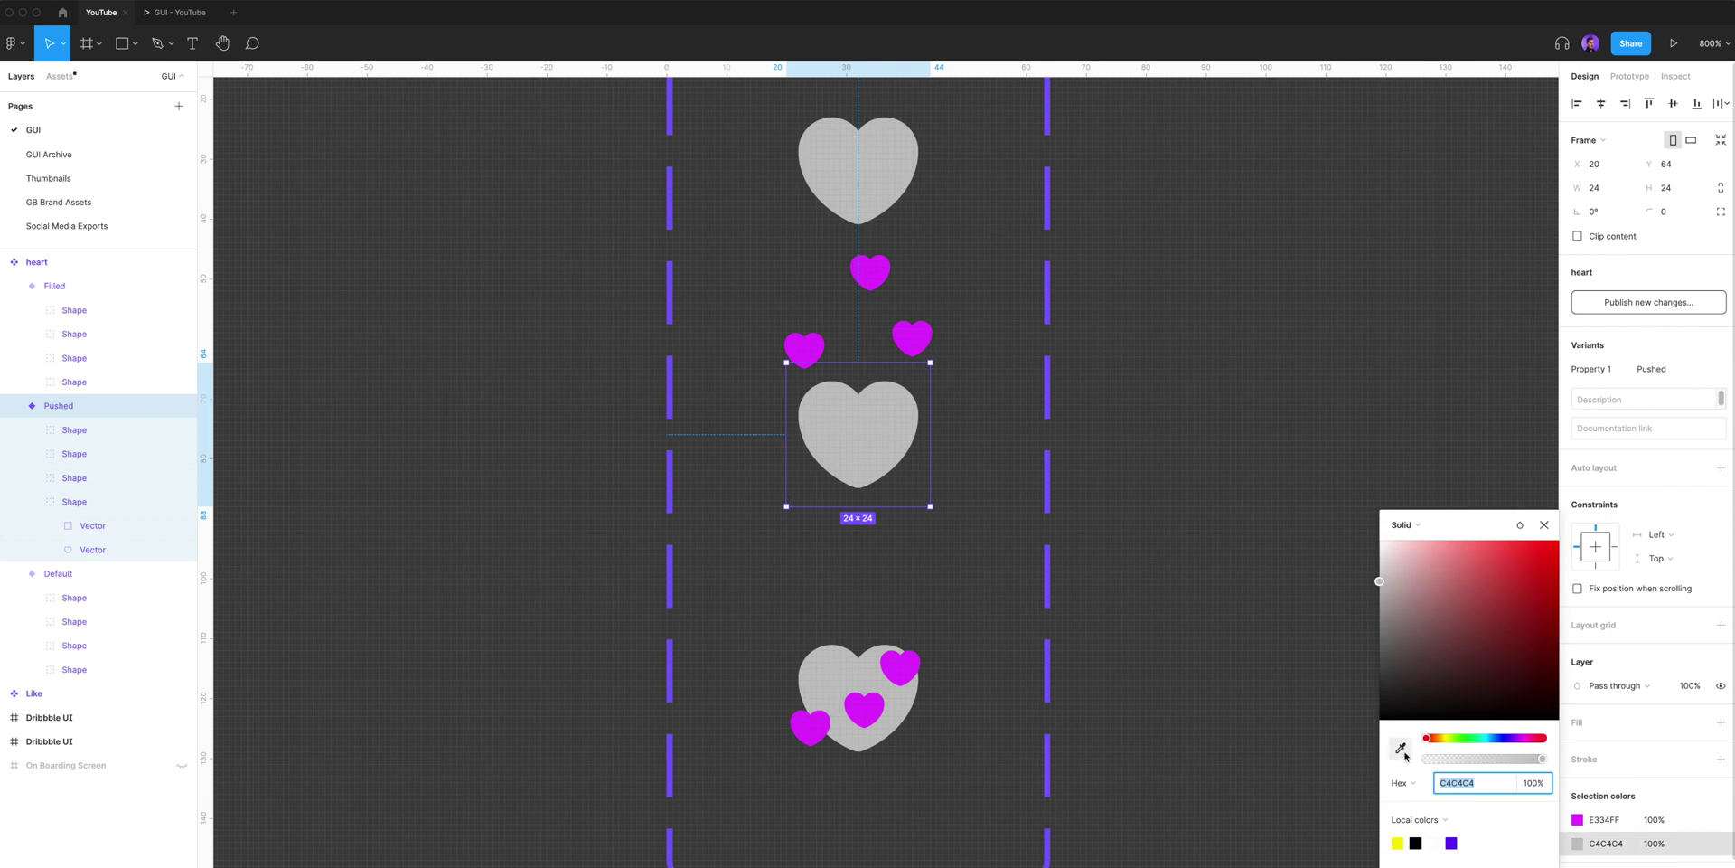
left_click(1400, 751)
left_click(912, 338)
left_click(1130, 408)
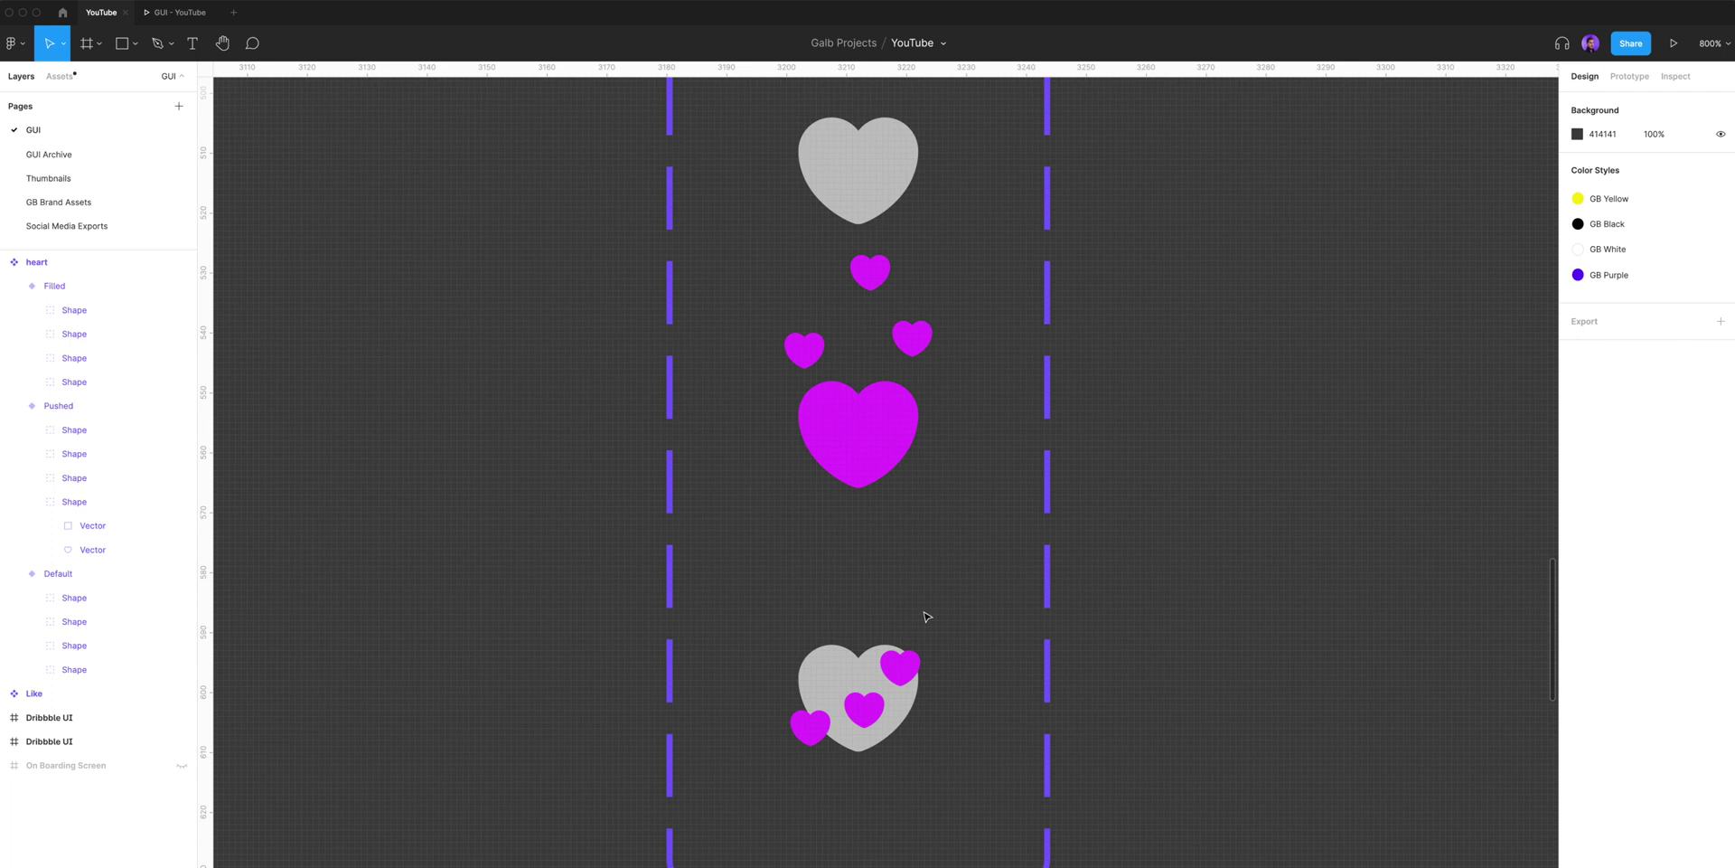
double_click(907, 664)
- Fade the Filled variant's three small hearts to 0% opacity
left_click(867, 707, "shift")
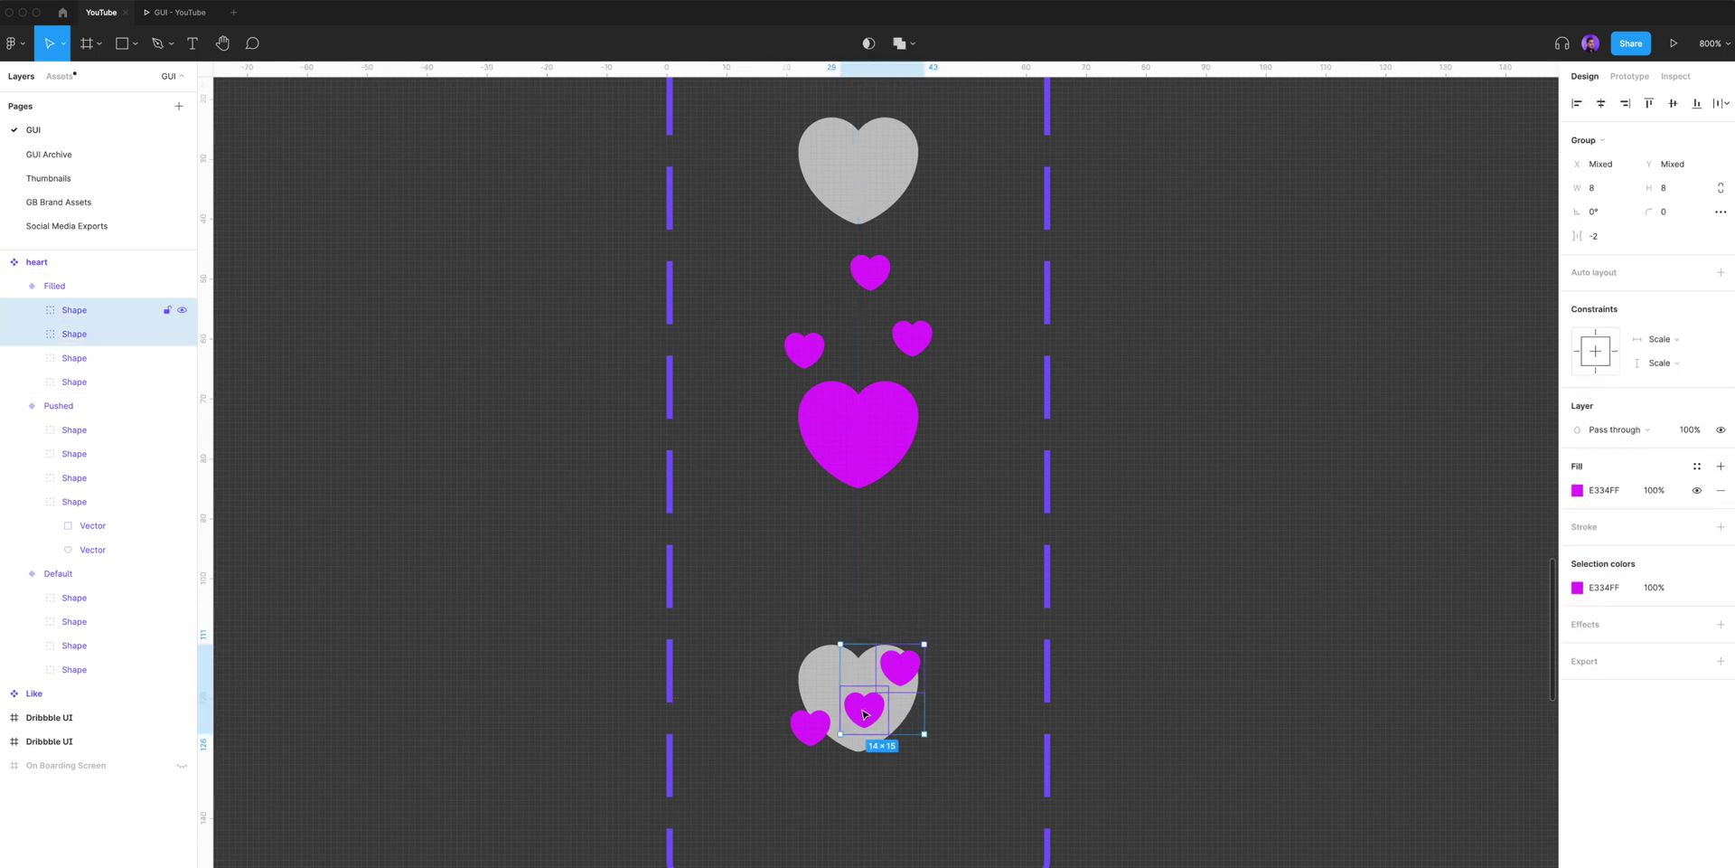
left_click(811, 726, "shift")
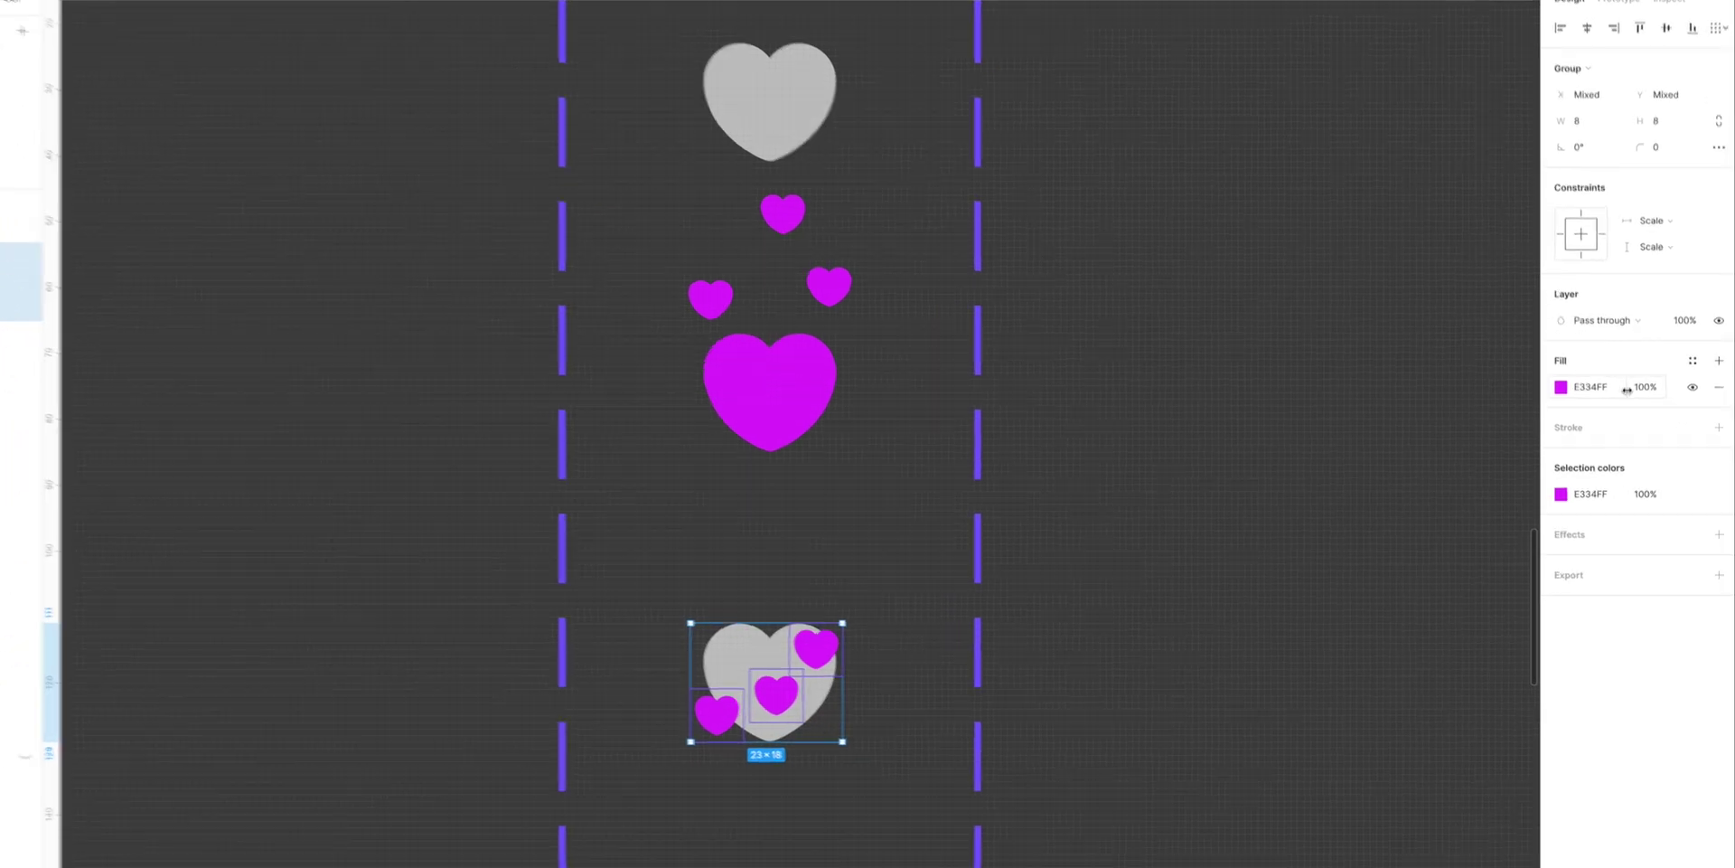
left_click_drag(1634, 436, 1574, 440)
left_click_drag(1469, 183, 837, 263)
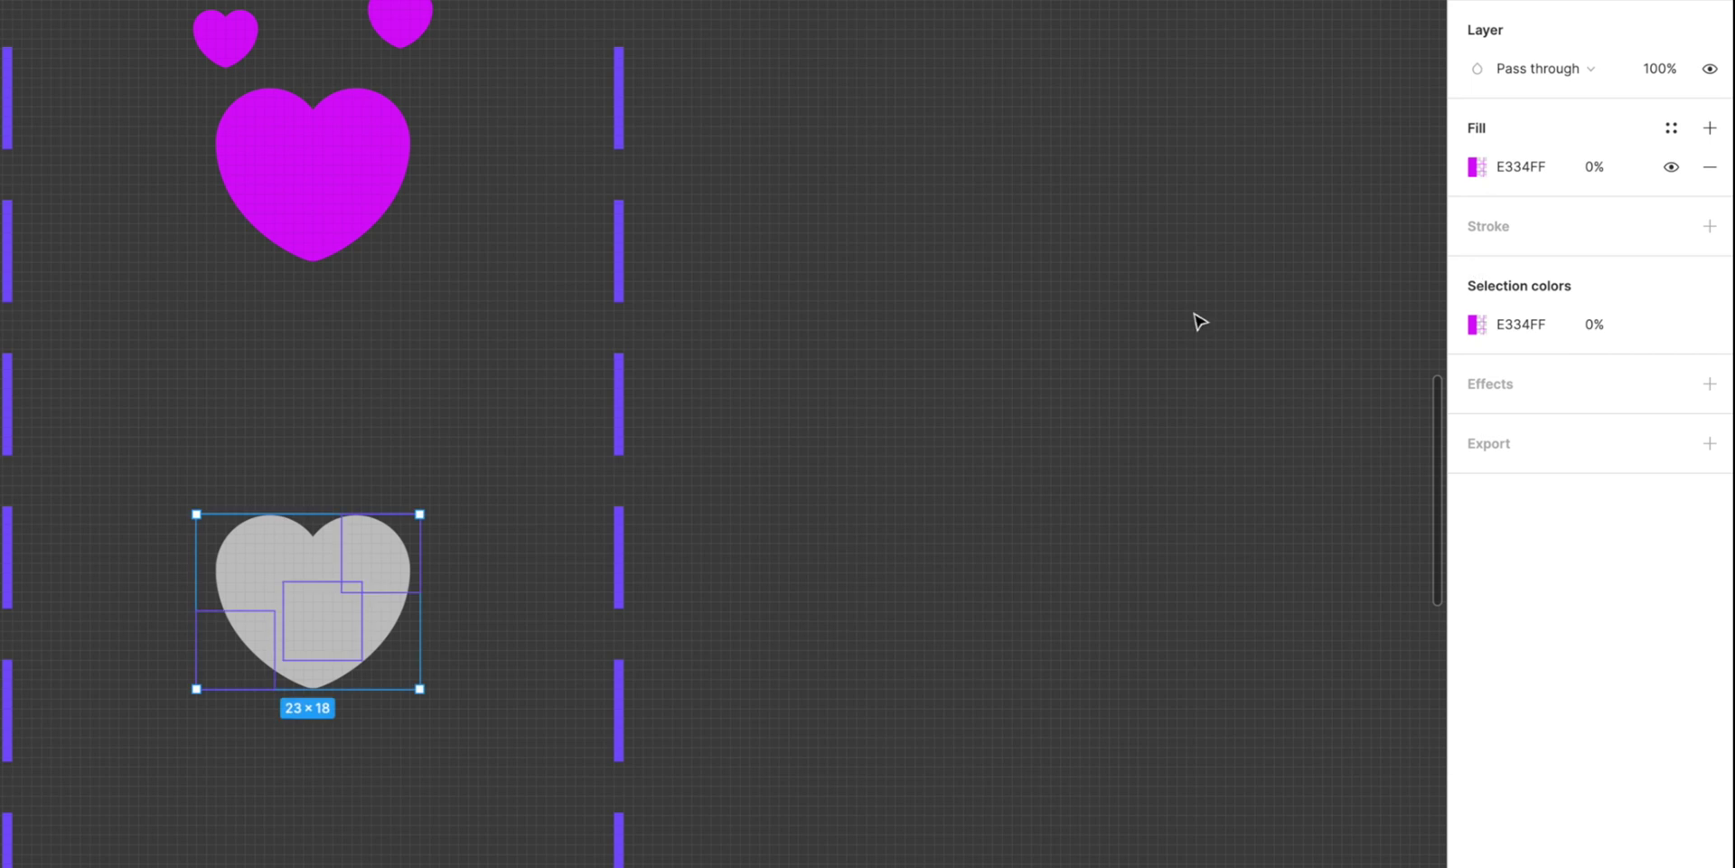
- Fill the Filled variant's main heart with eyedropped magenta E334FF
left_click(290, 547)
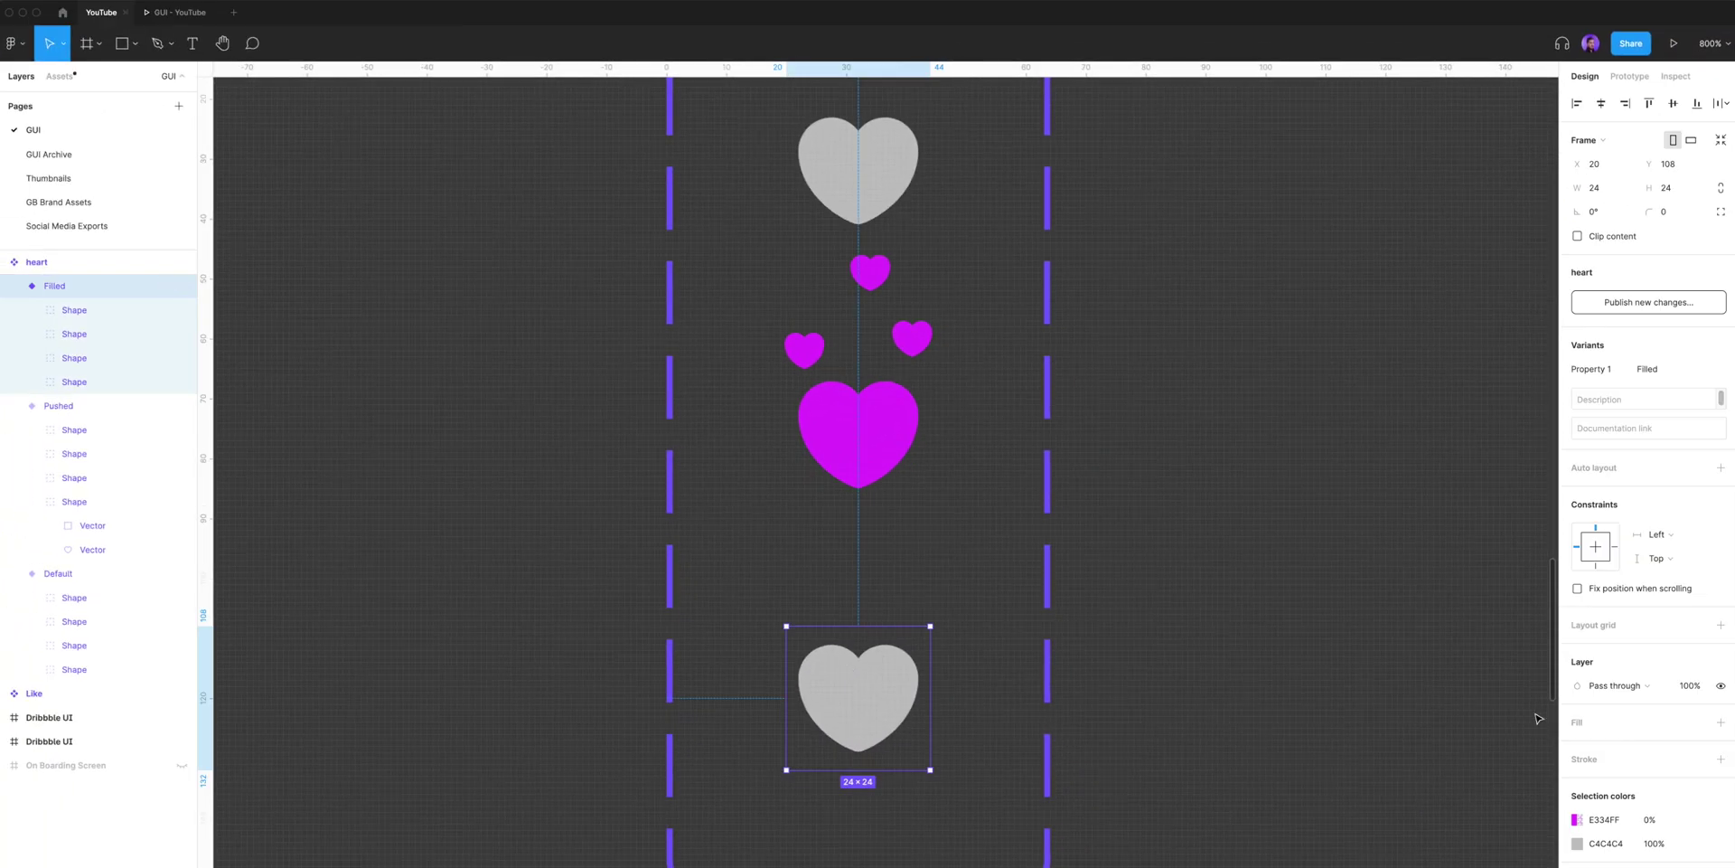
left_click(1578, 842)
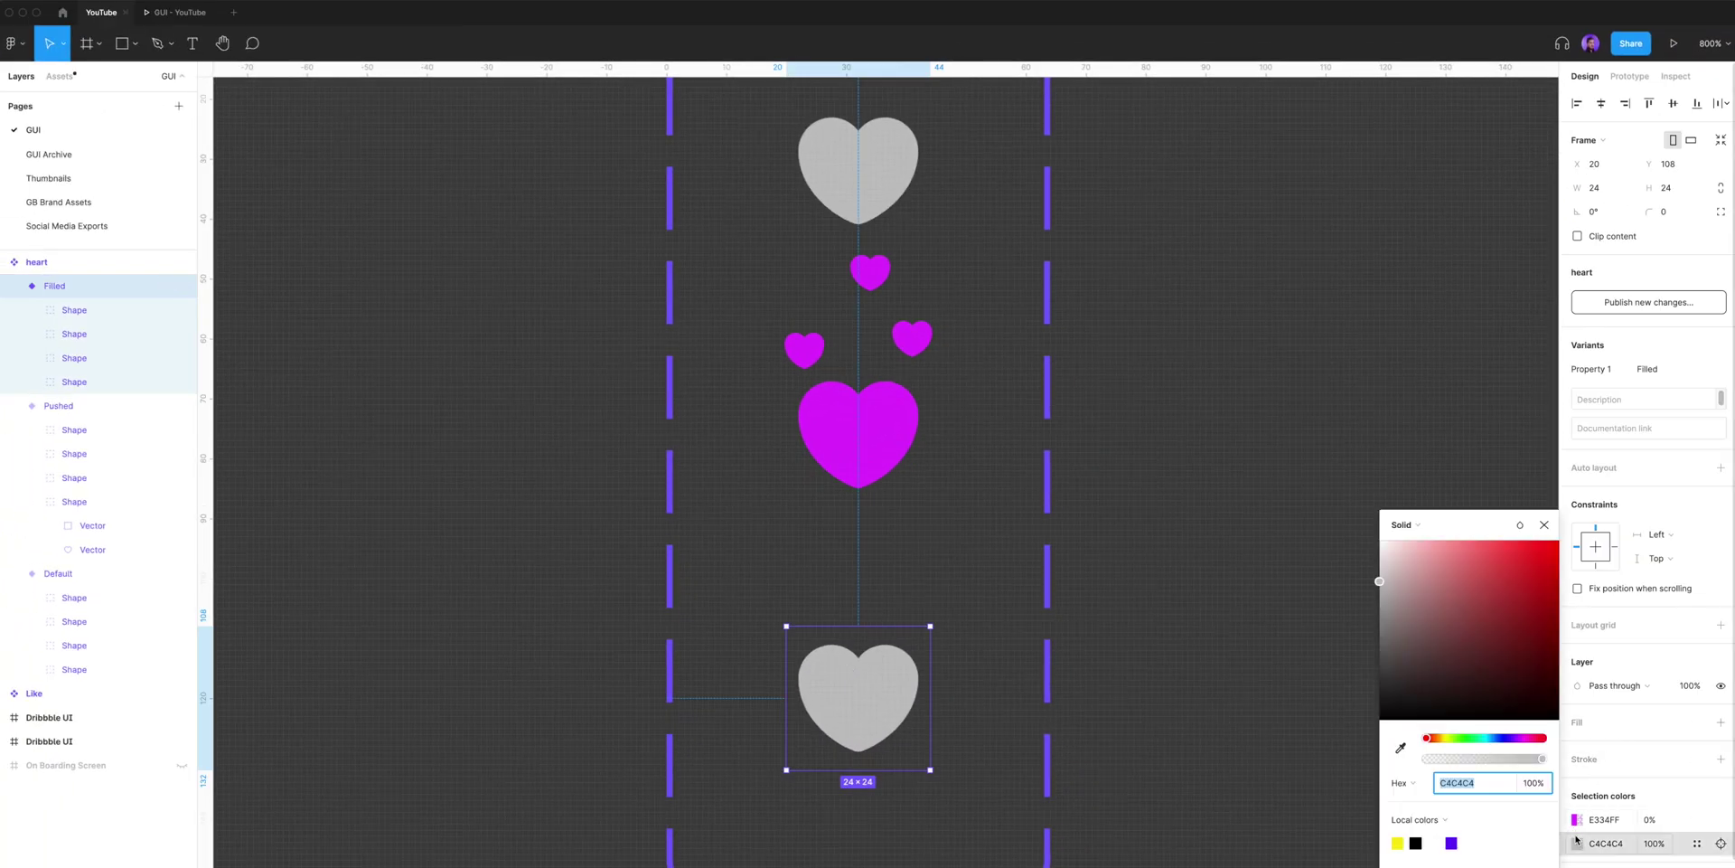
left_click(1401, 747)
left_click(884, 417)
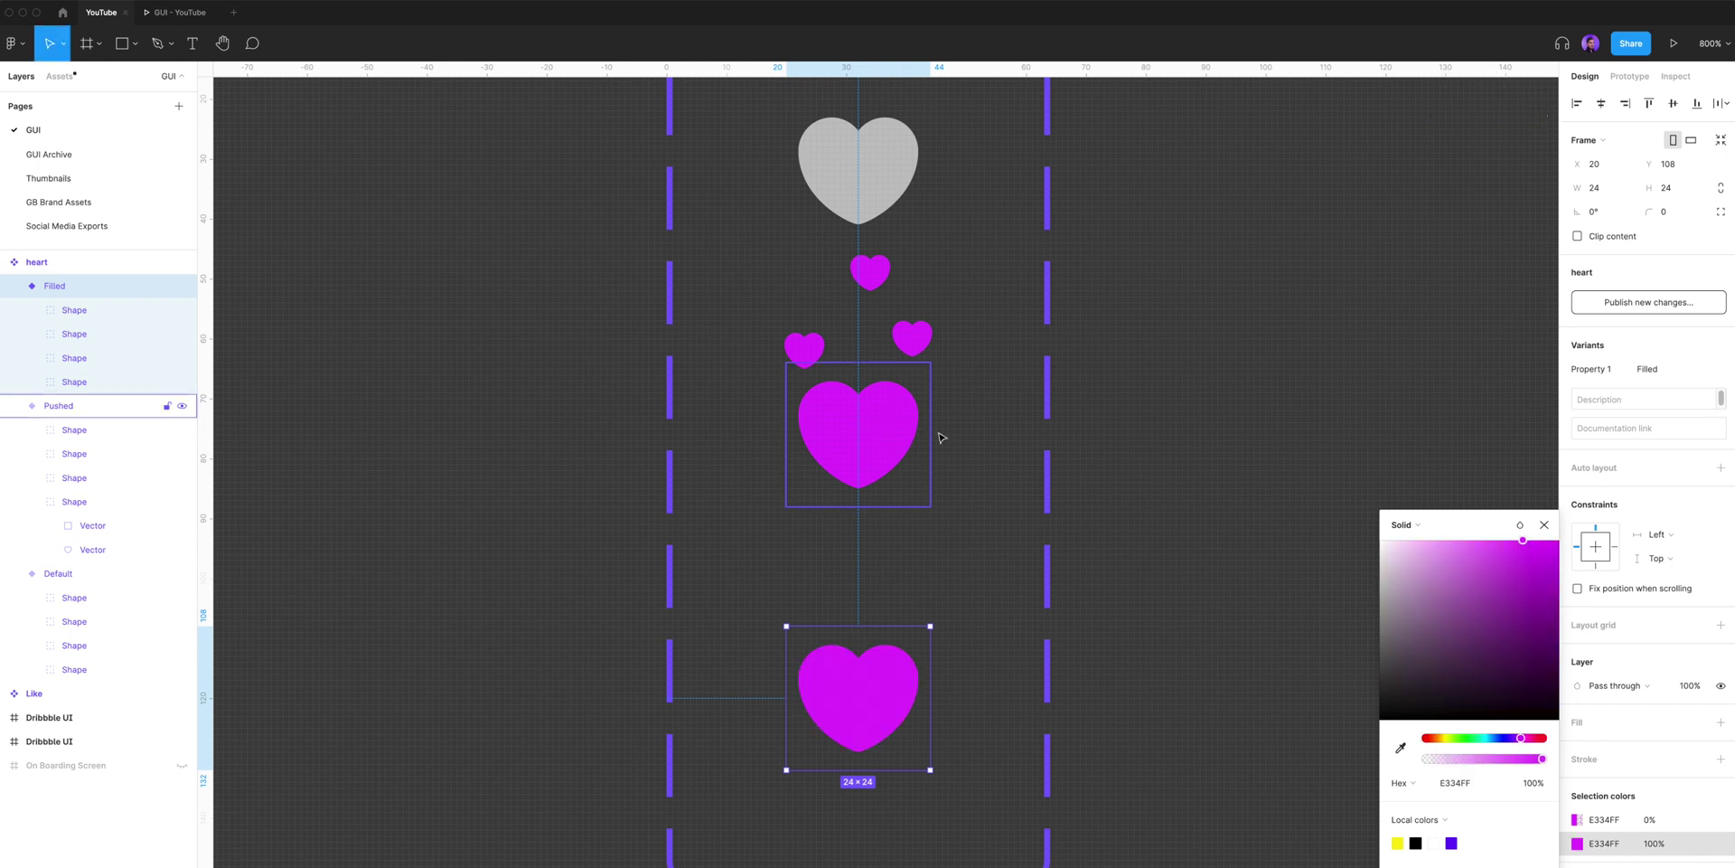
left_click(1544, 524)
left_click(1313, 445)
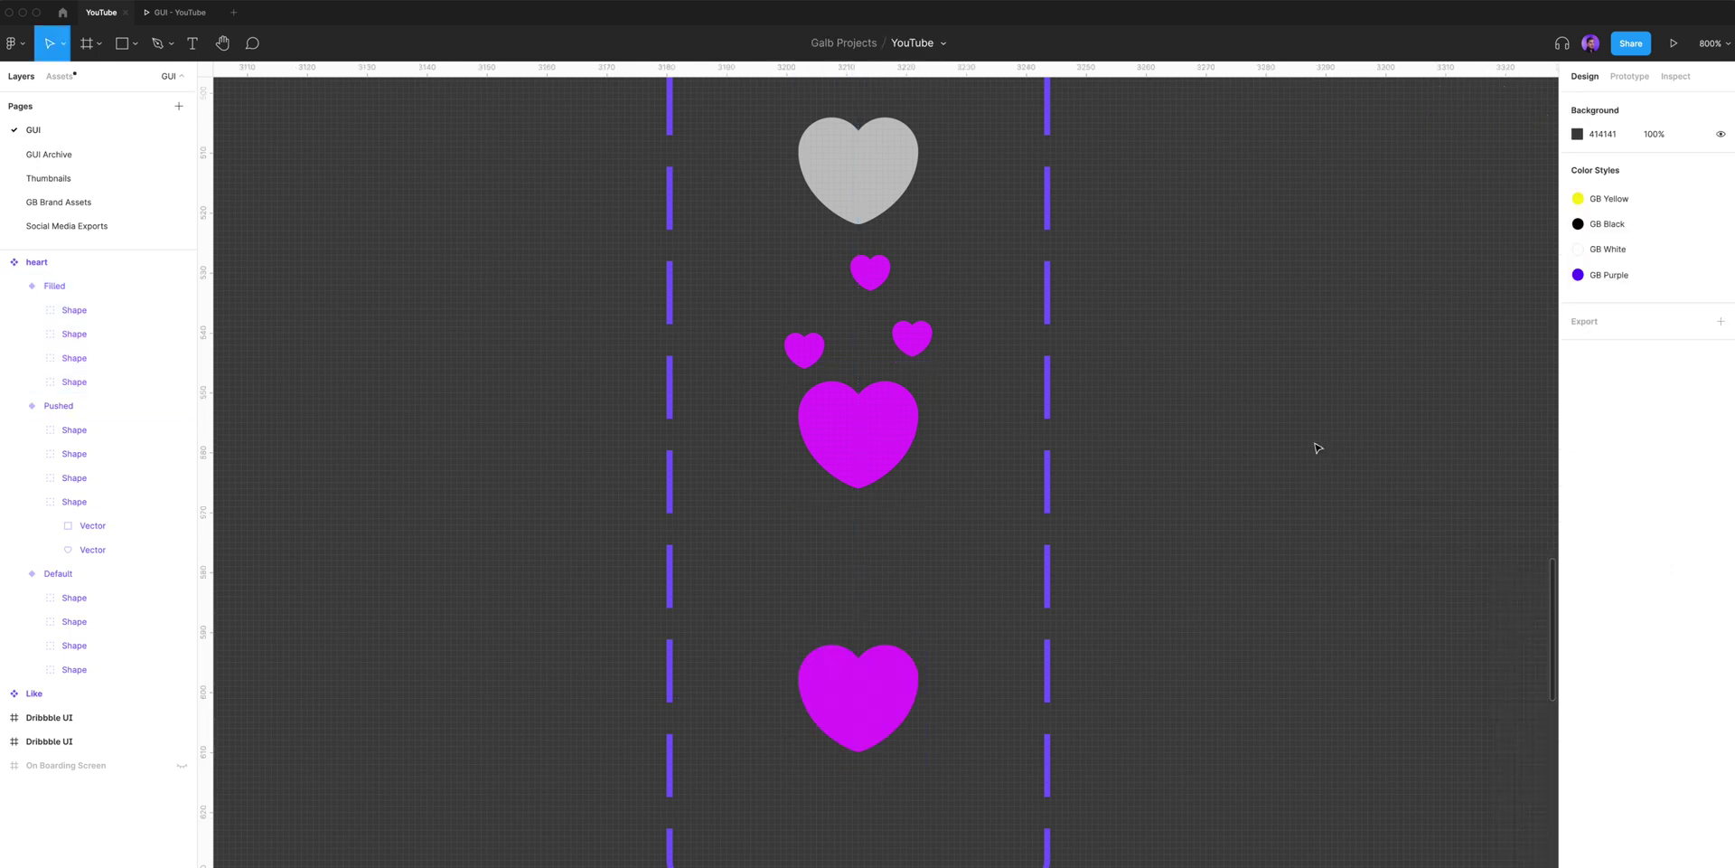
- Review the Default, Pushed and Filled variants one by one
key("minus")
left_click_drag(1093, 380, 1100, 438)
left_click(885, 394)
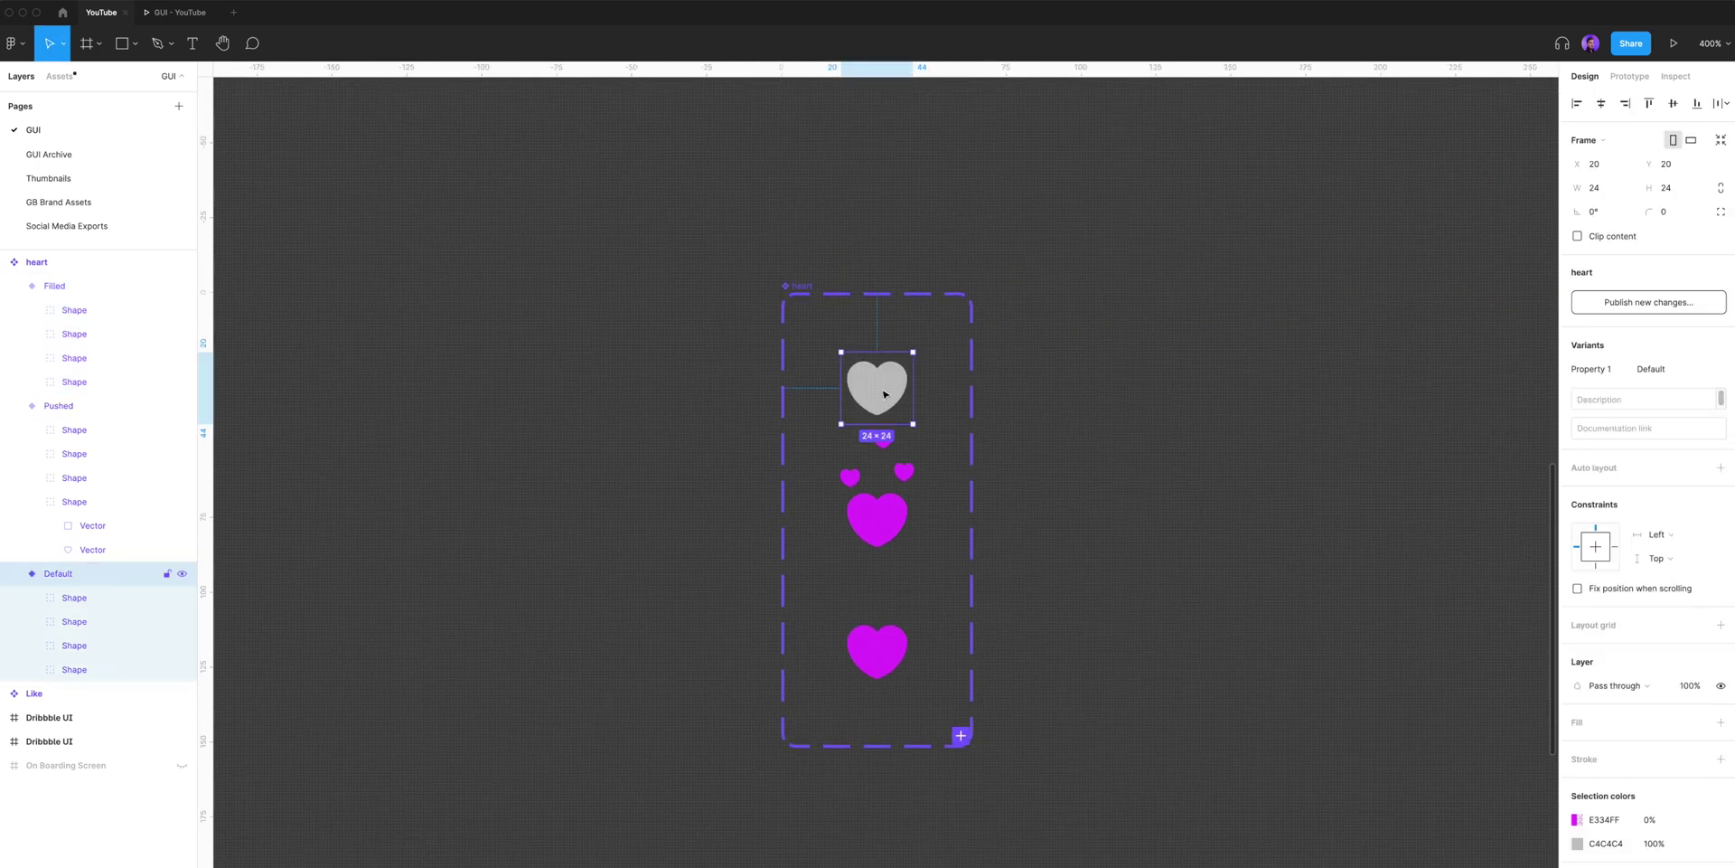
left_click(871, 516)
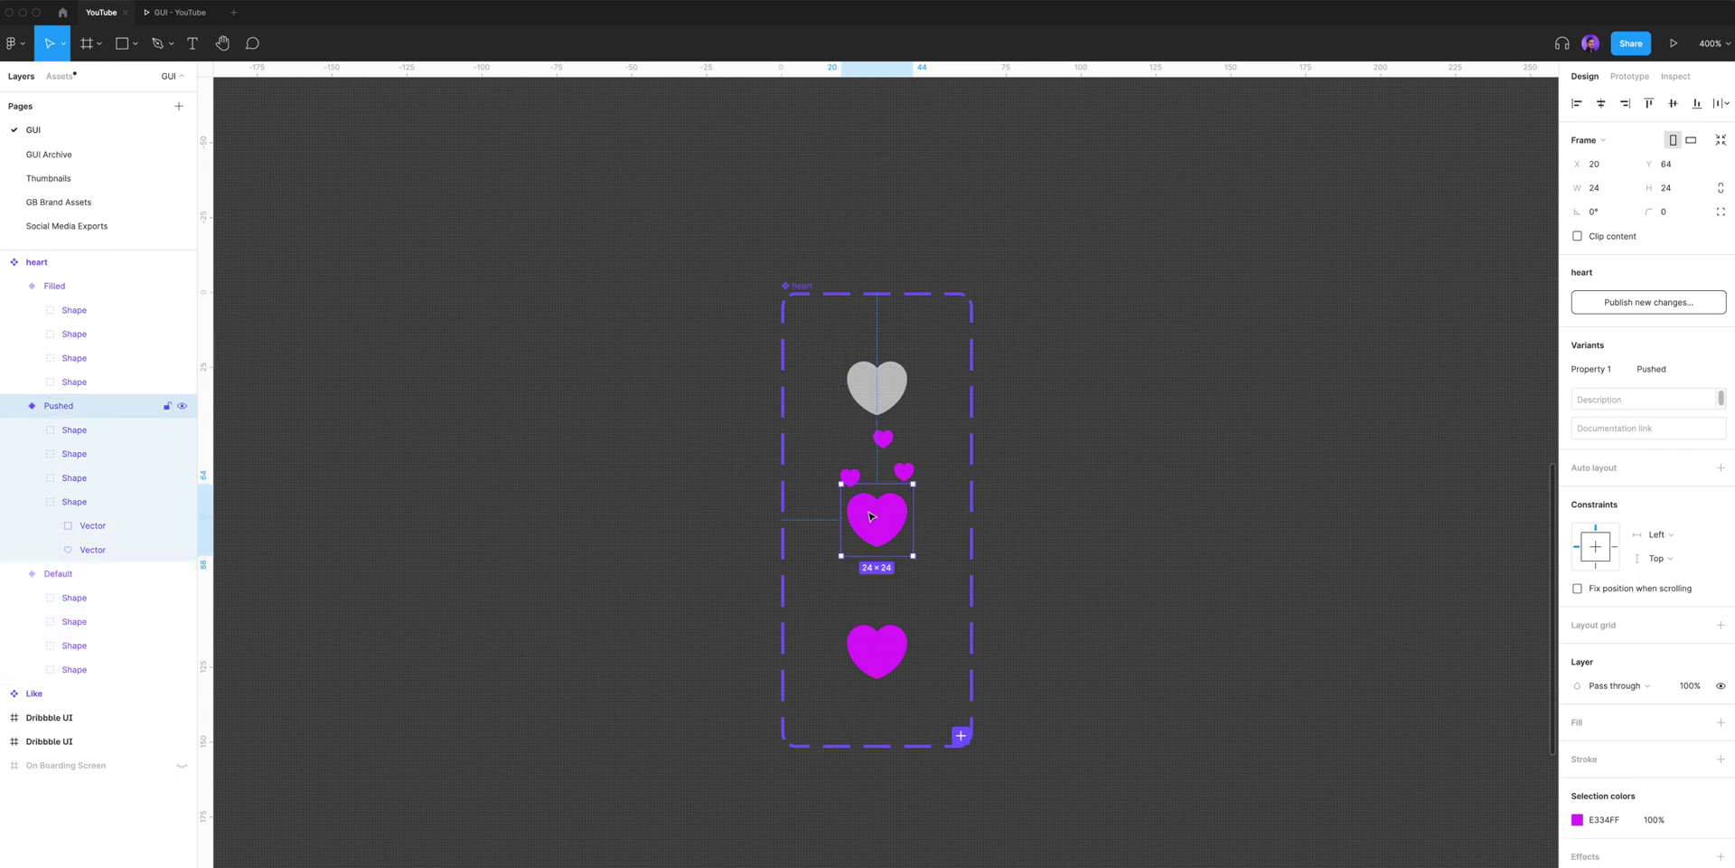
left_click(903, 650)
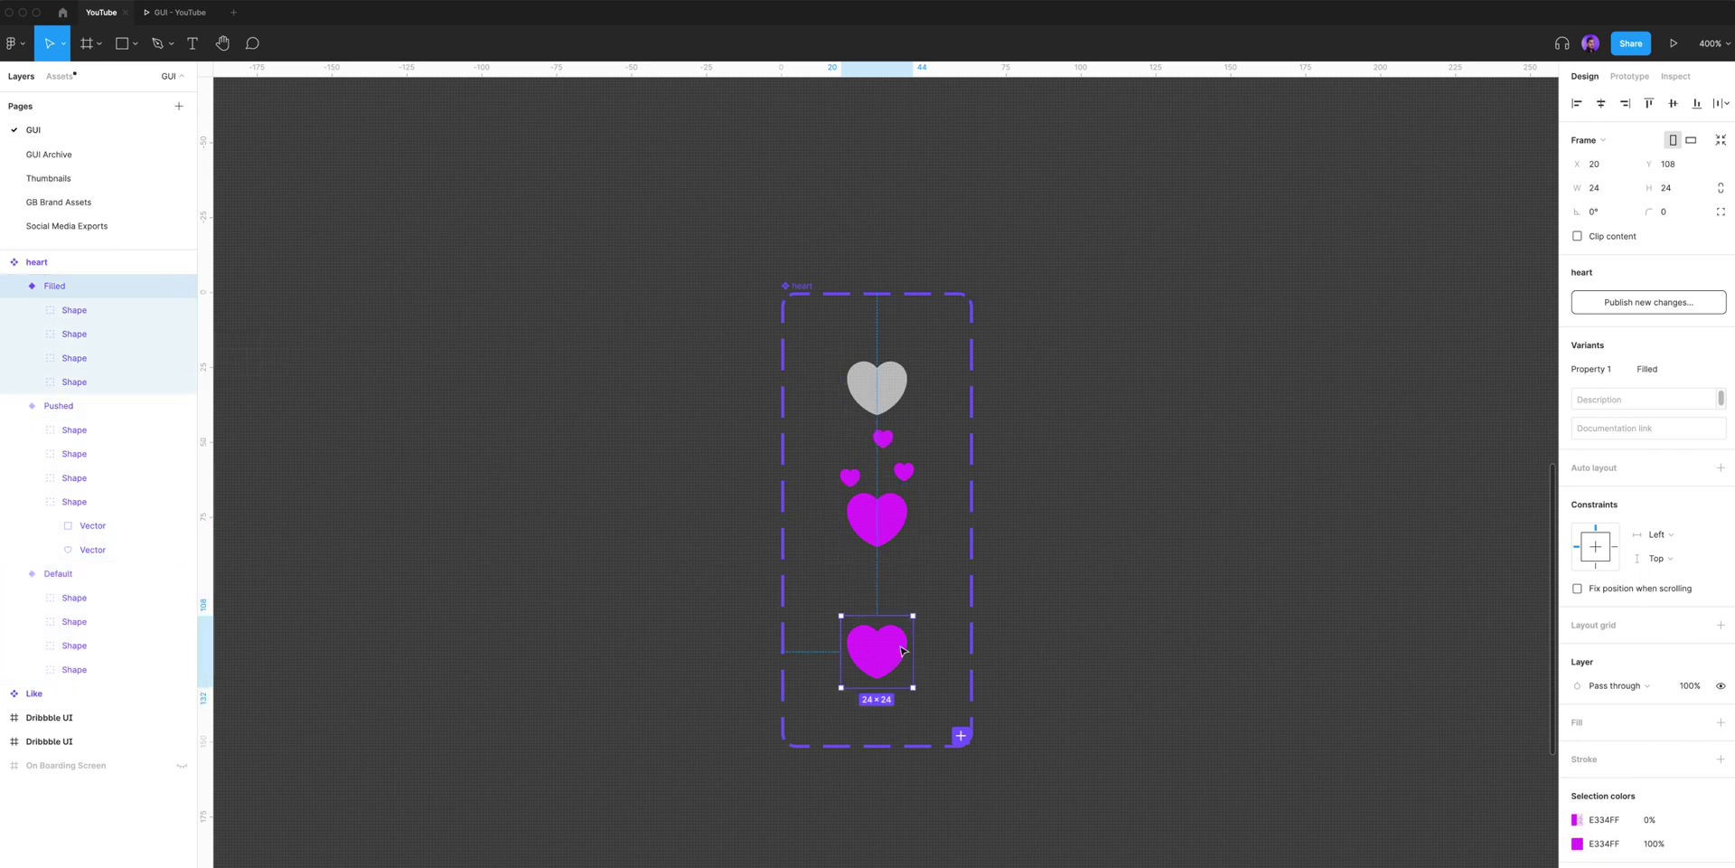
left_click(1220, 596)
scroll(972, 341, "left", 2)
- In Prototype mode, connect the Default variant to the Pushed variant
left_click(886, 289)
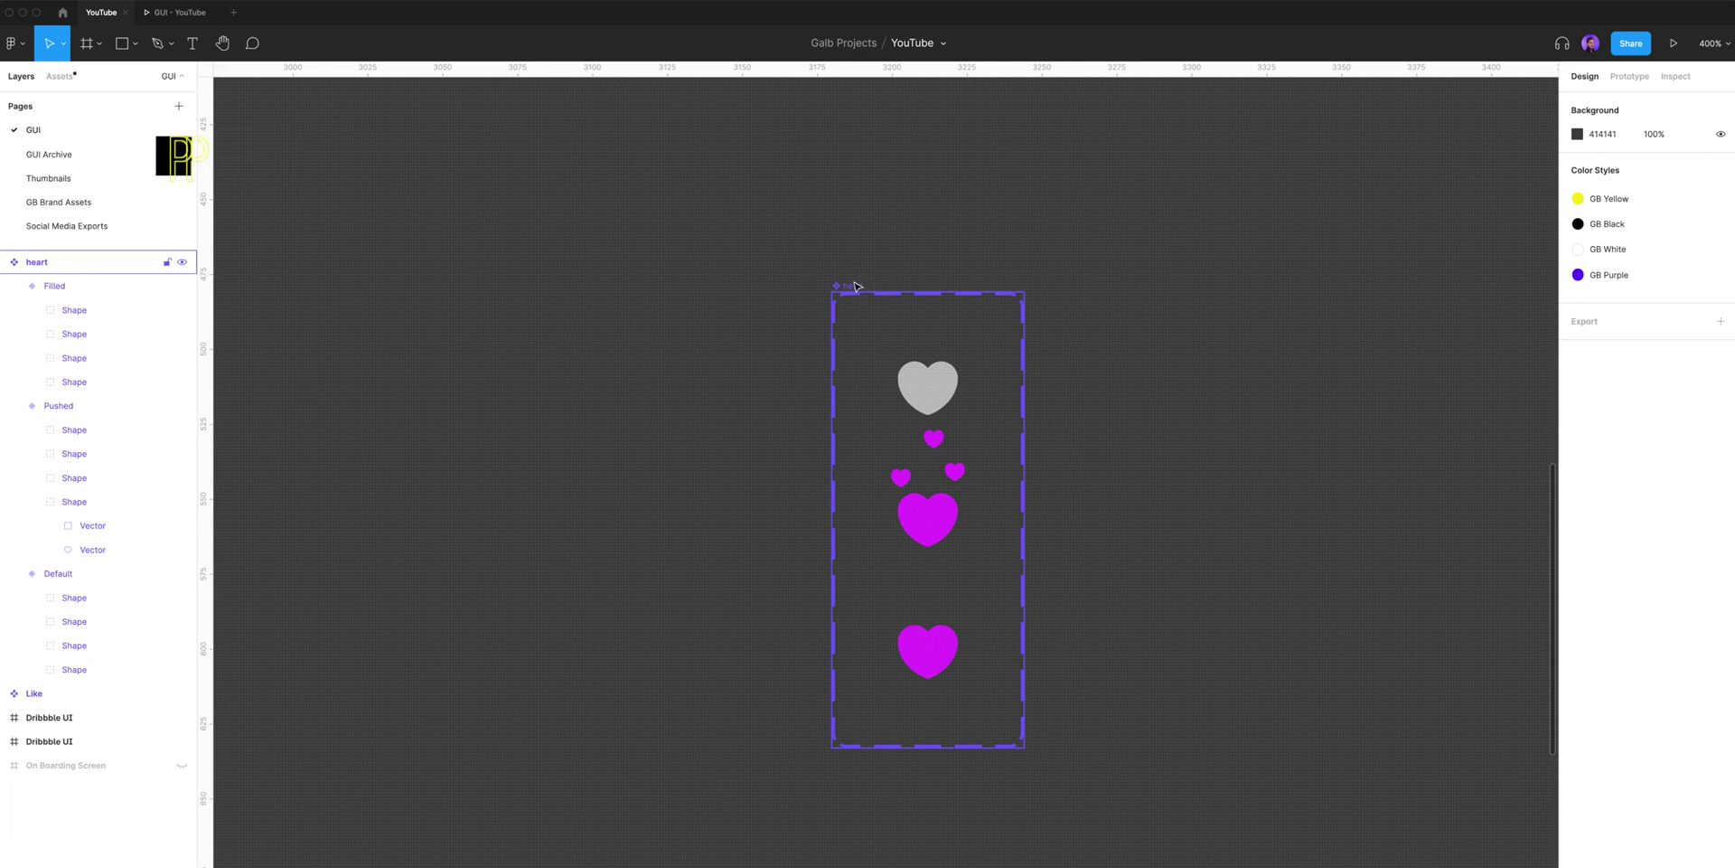
left_click(1630, 76)
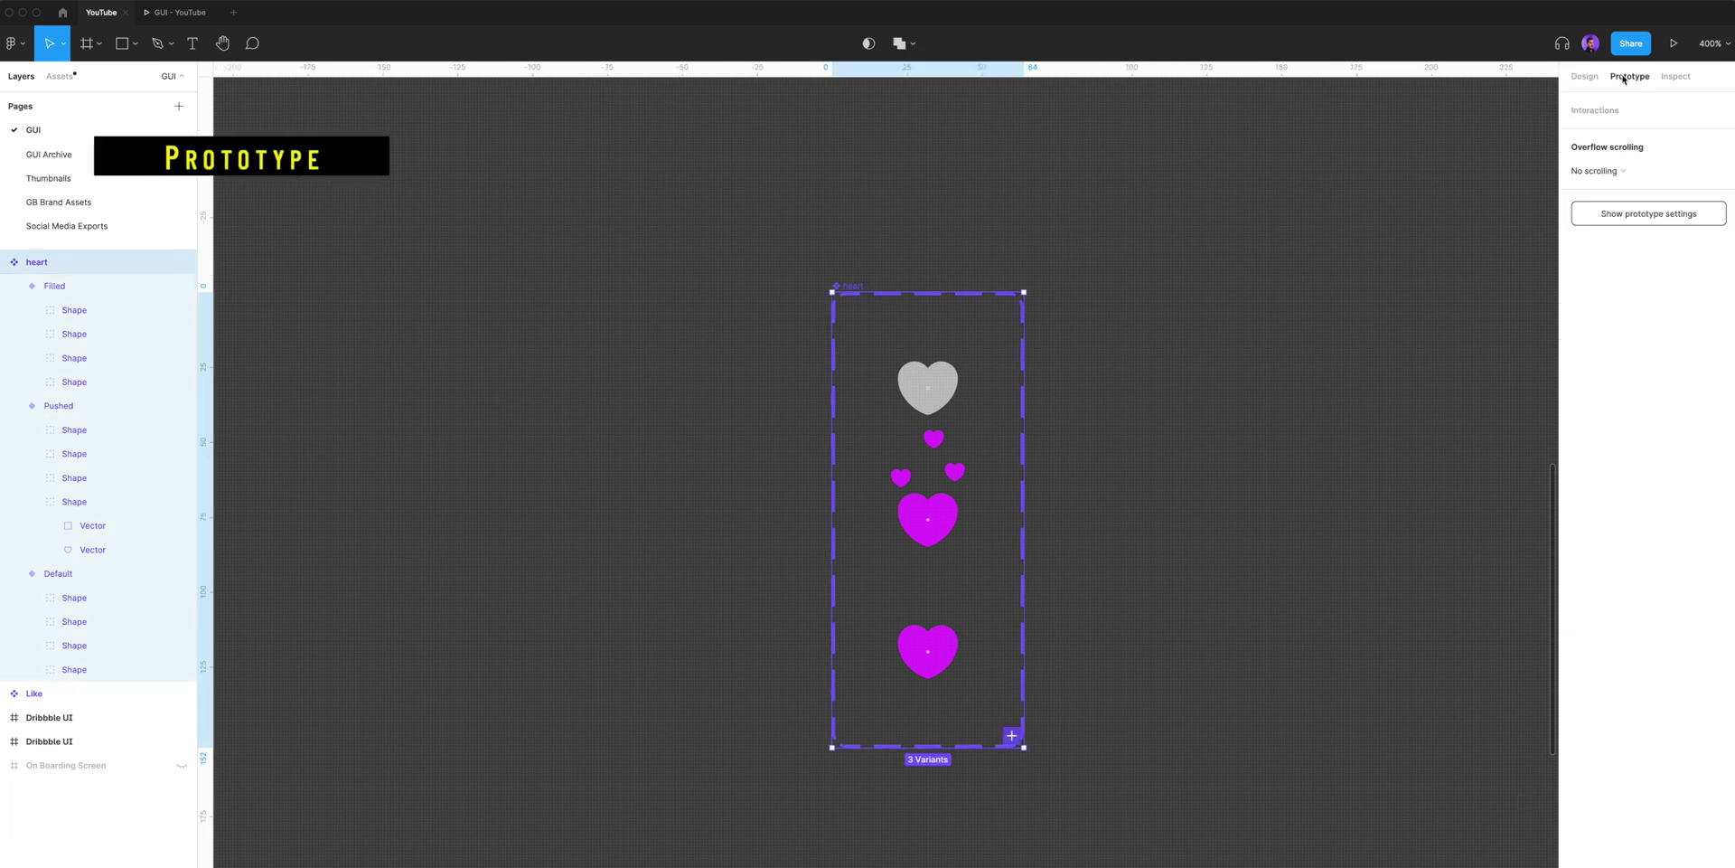
left_click(946, 376)
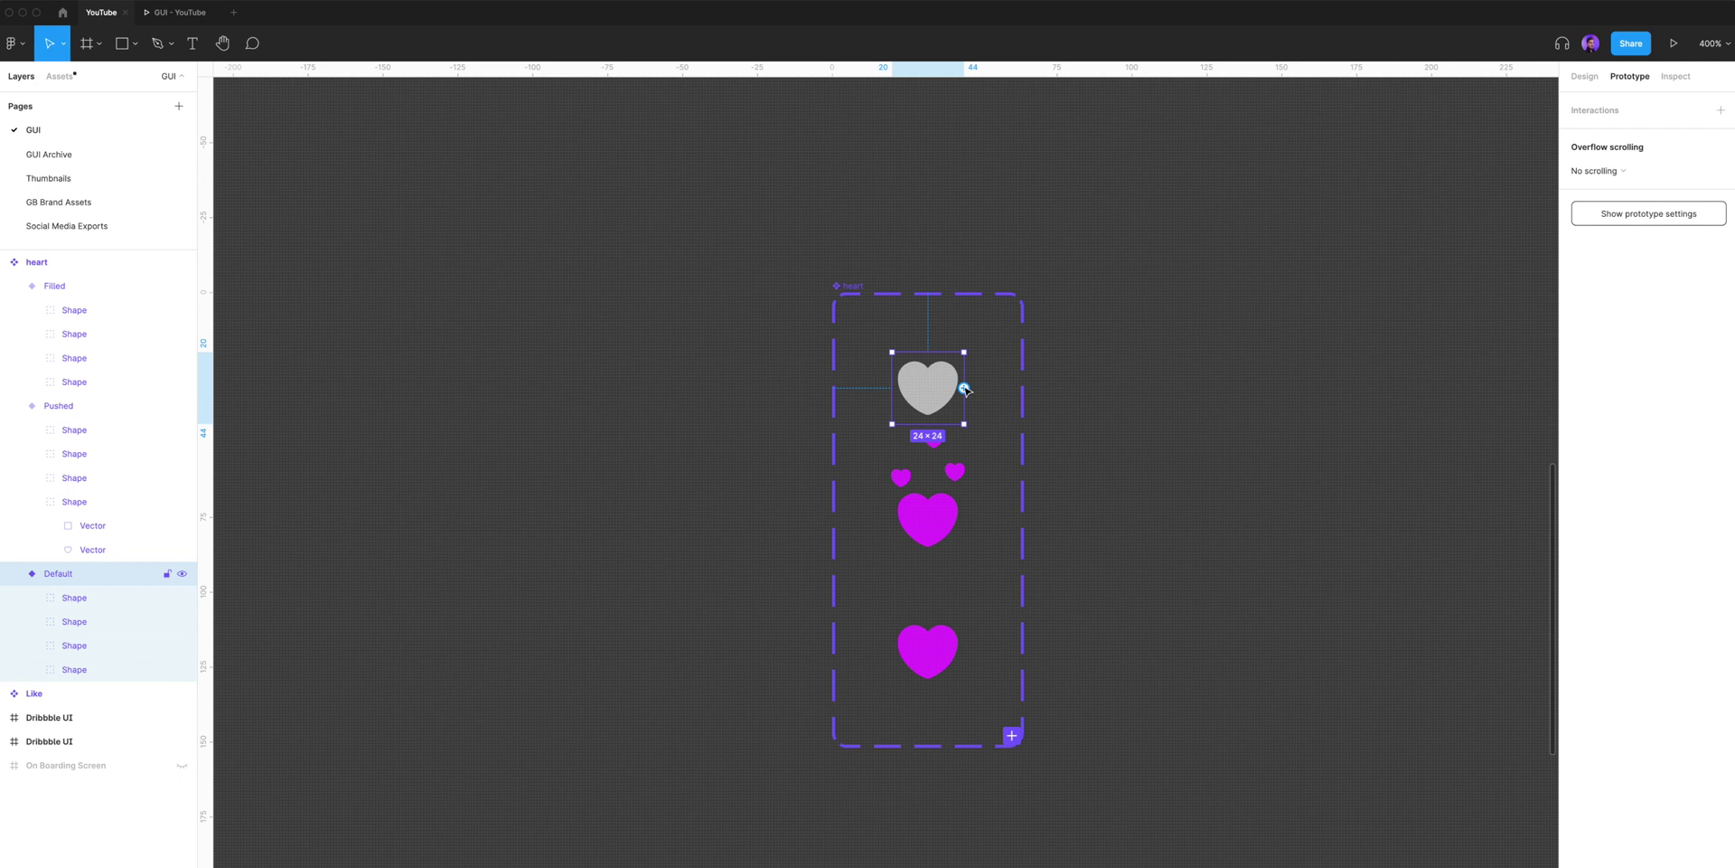
left_click_drag(964, 388, 929, 523)
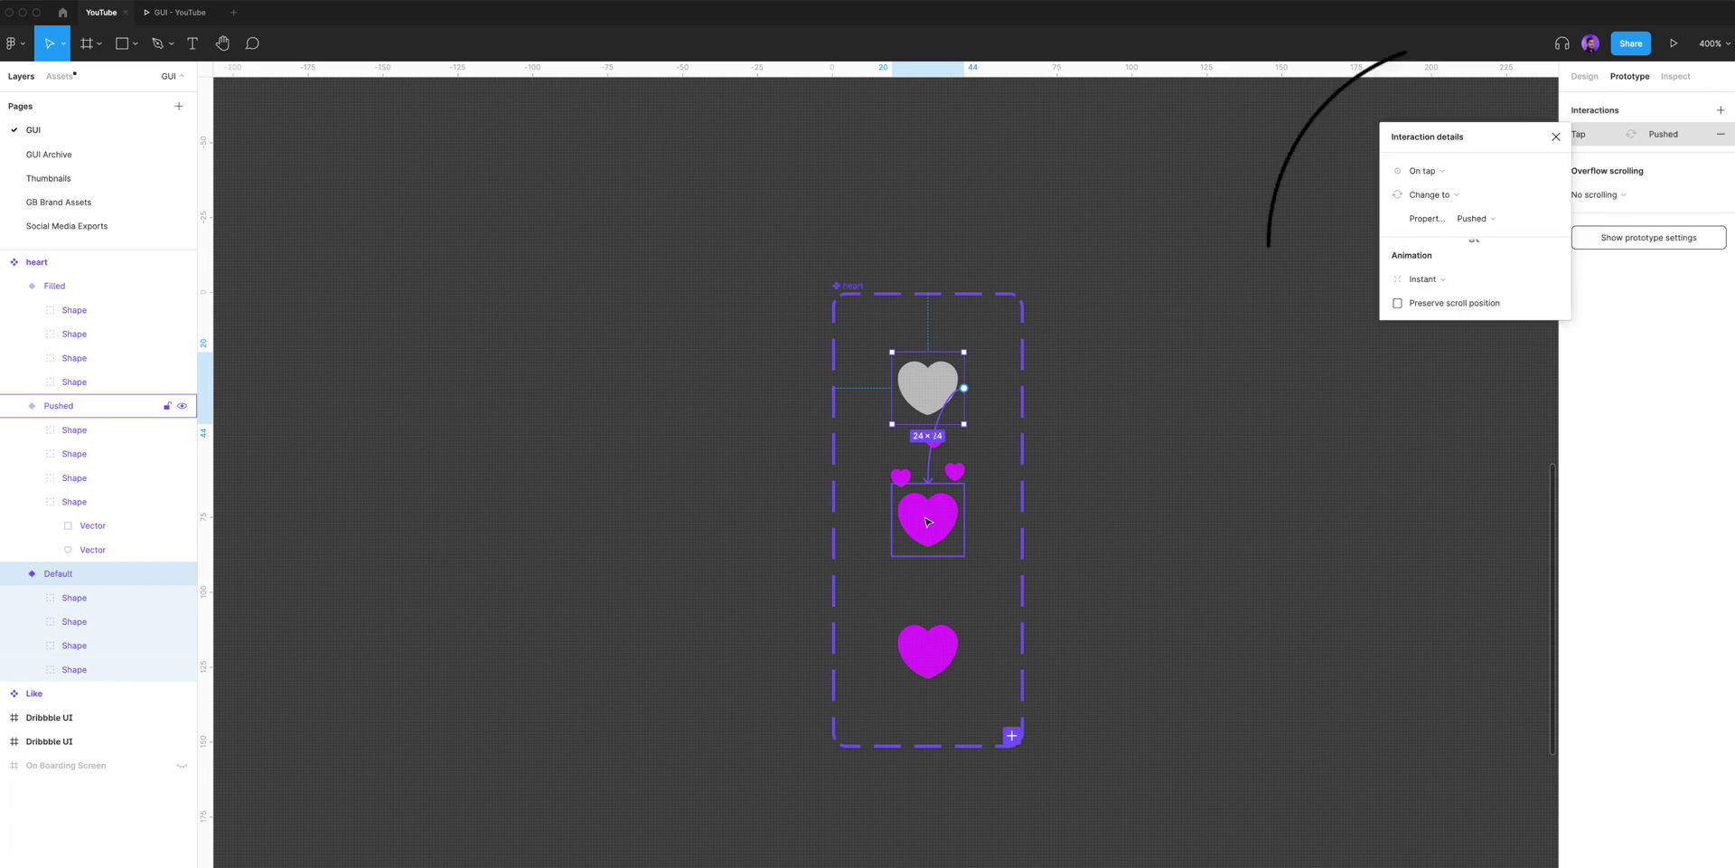
- Set the interaction to On tap → Change to, Smart animate, Ease in and out back, 300ms
left_click(1443, 171)
left_click(1423, 163)
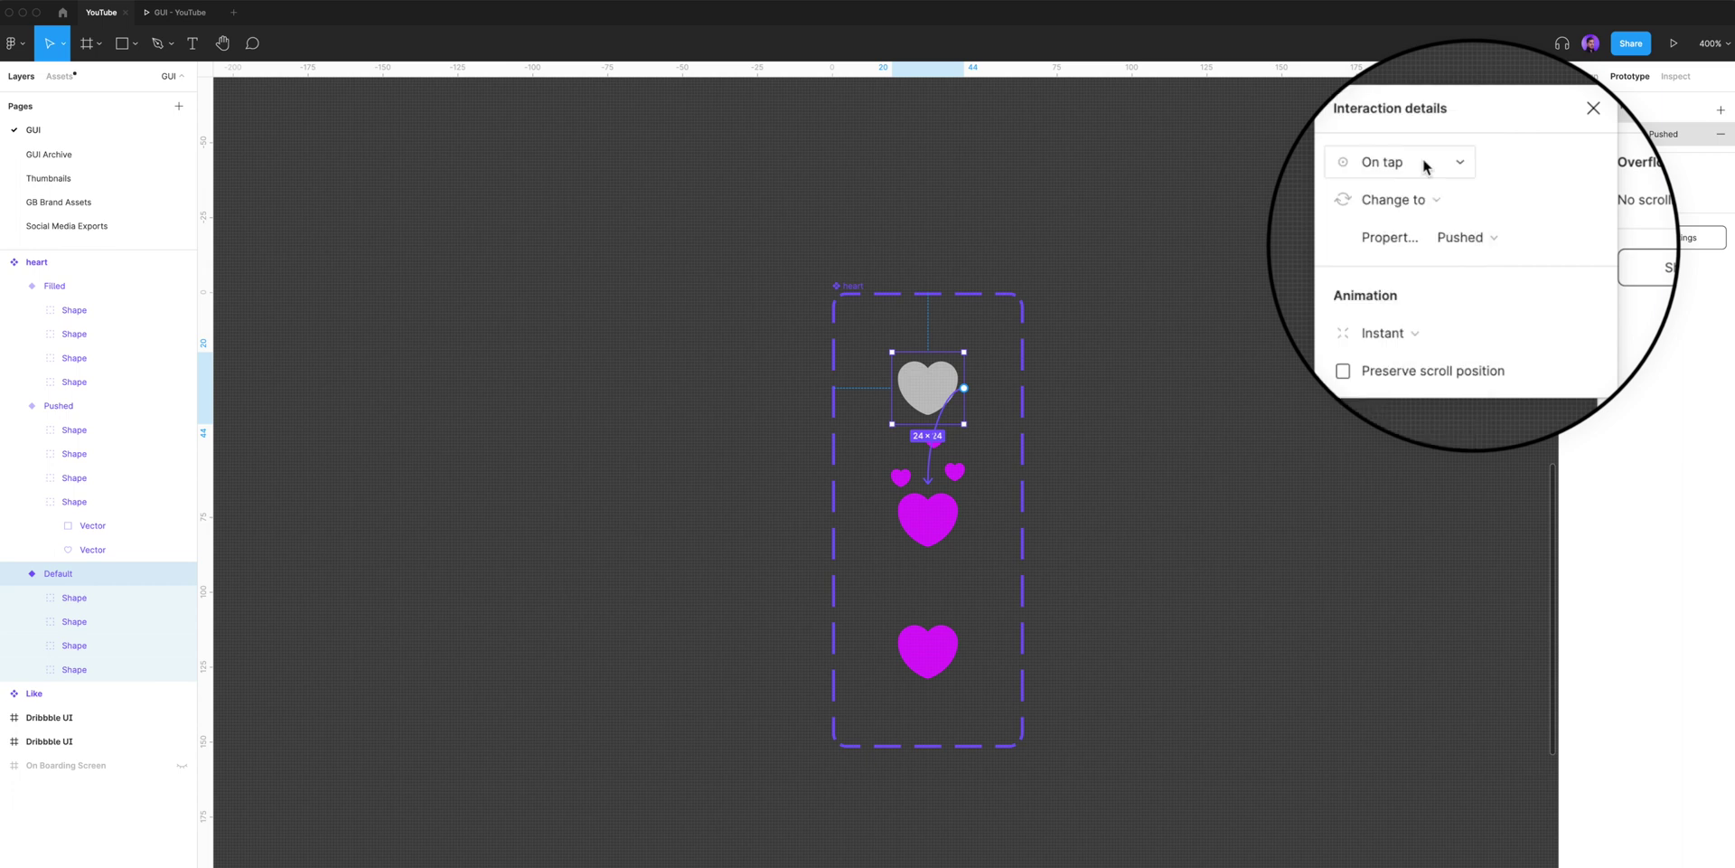
left_click(1456, 207)
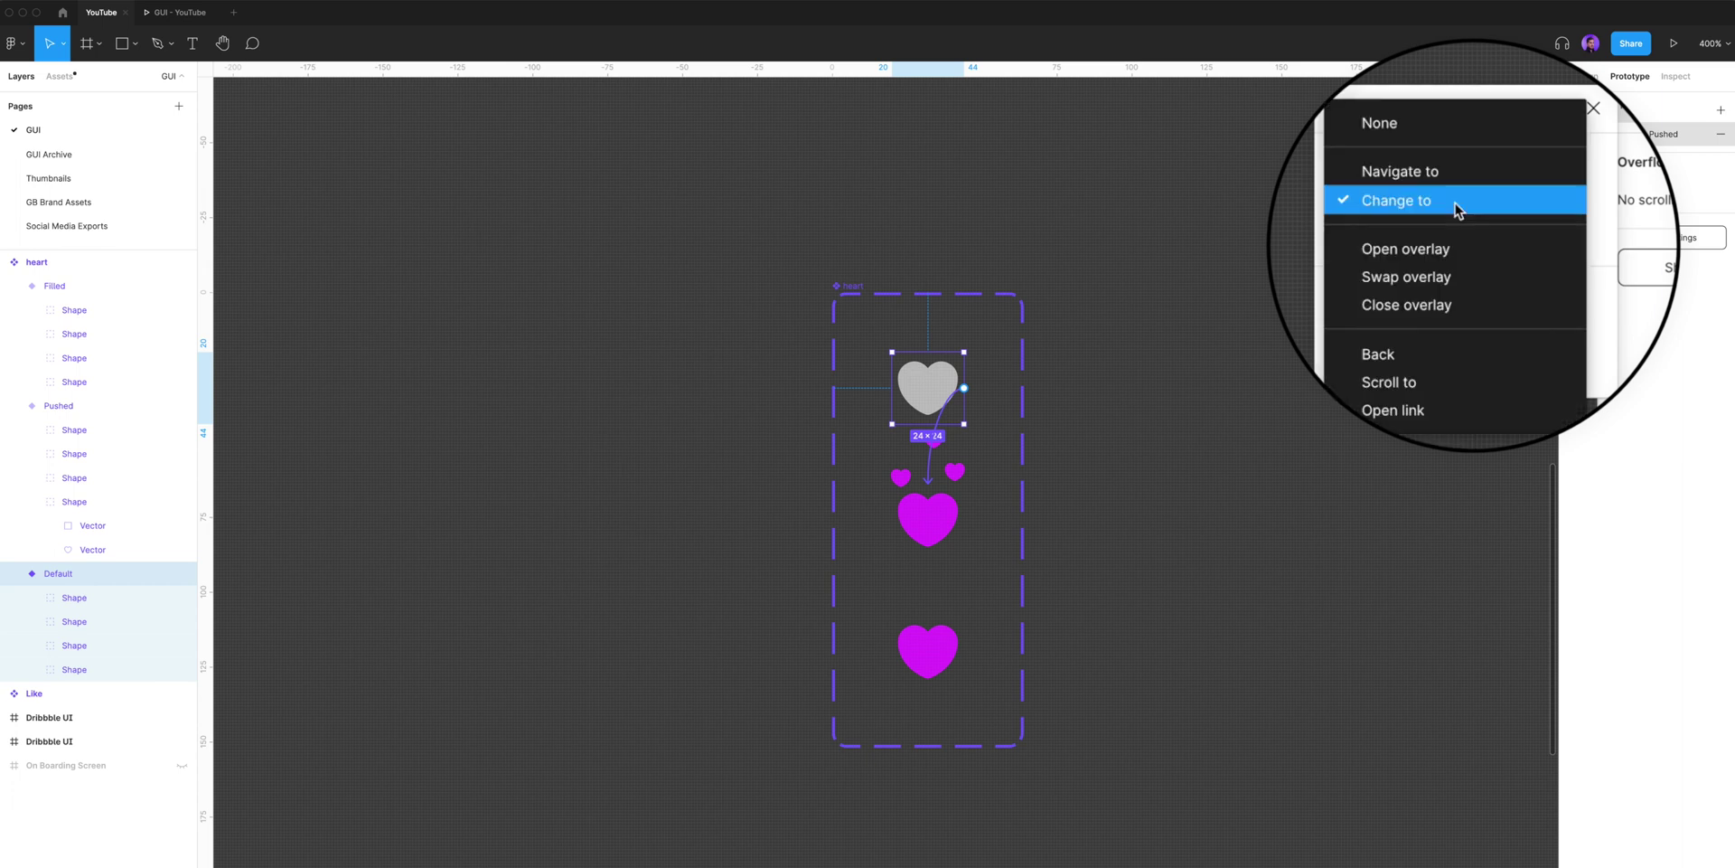
left_click(1408, 202)
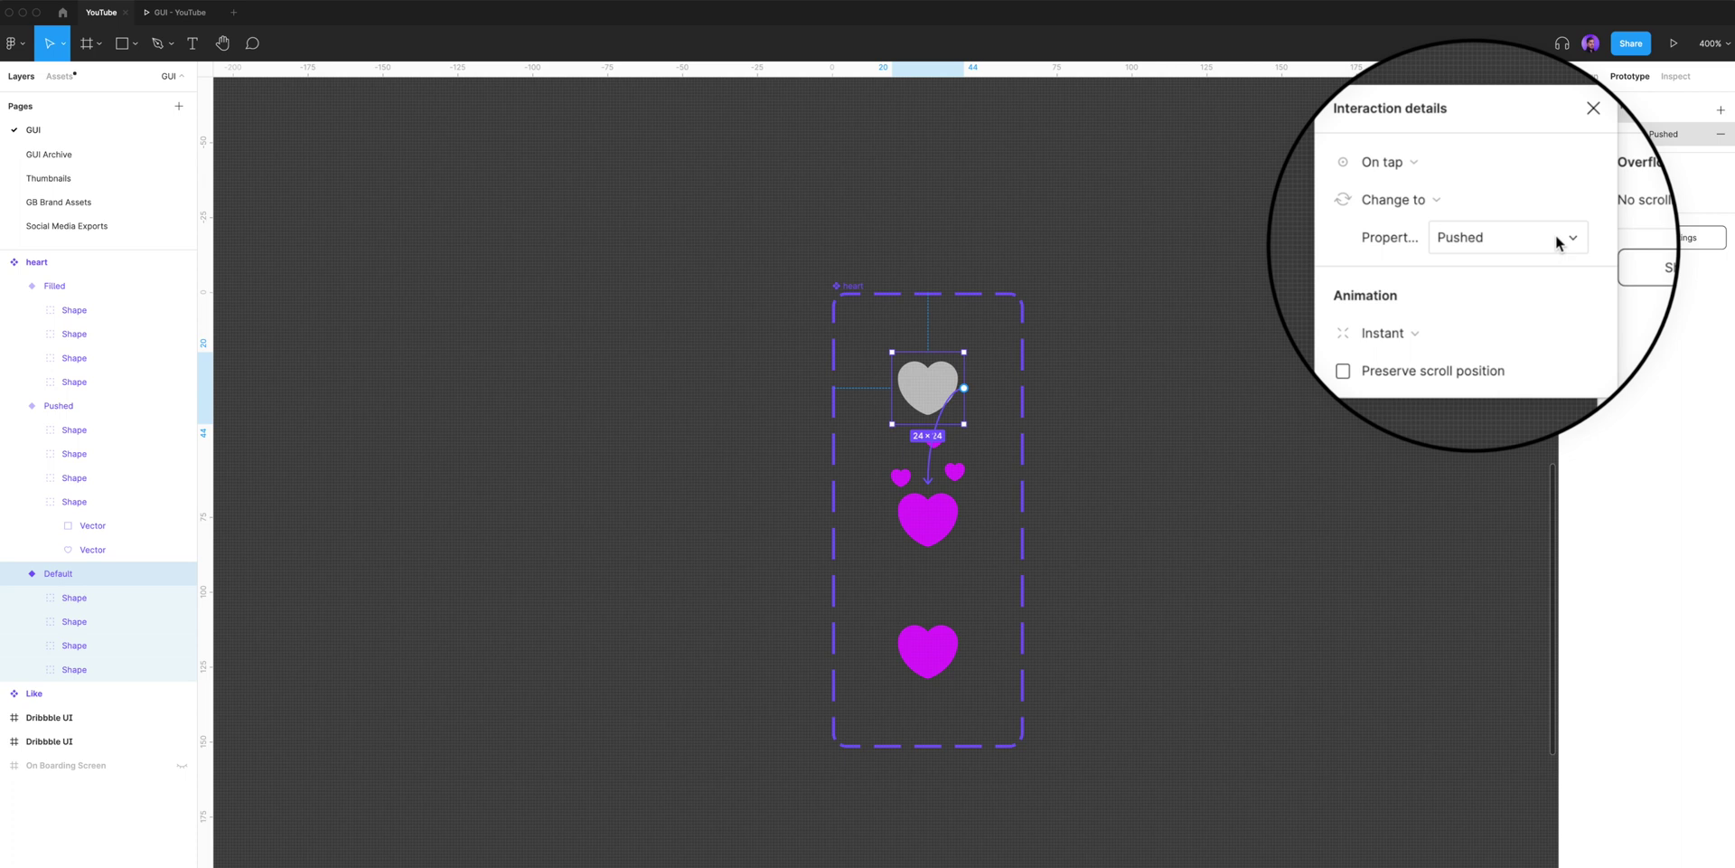
left_click(1489, 280)
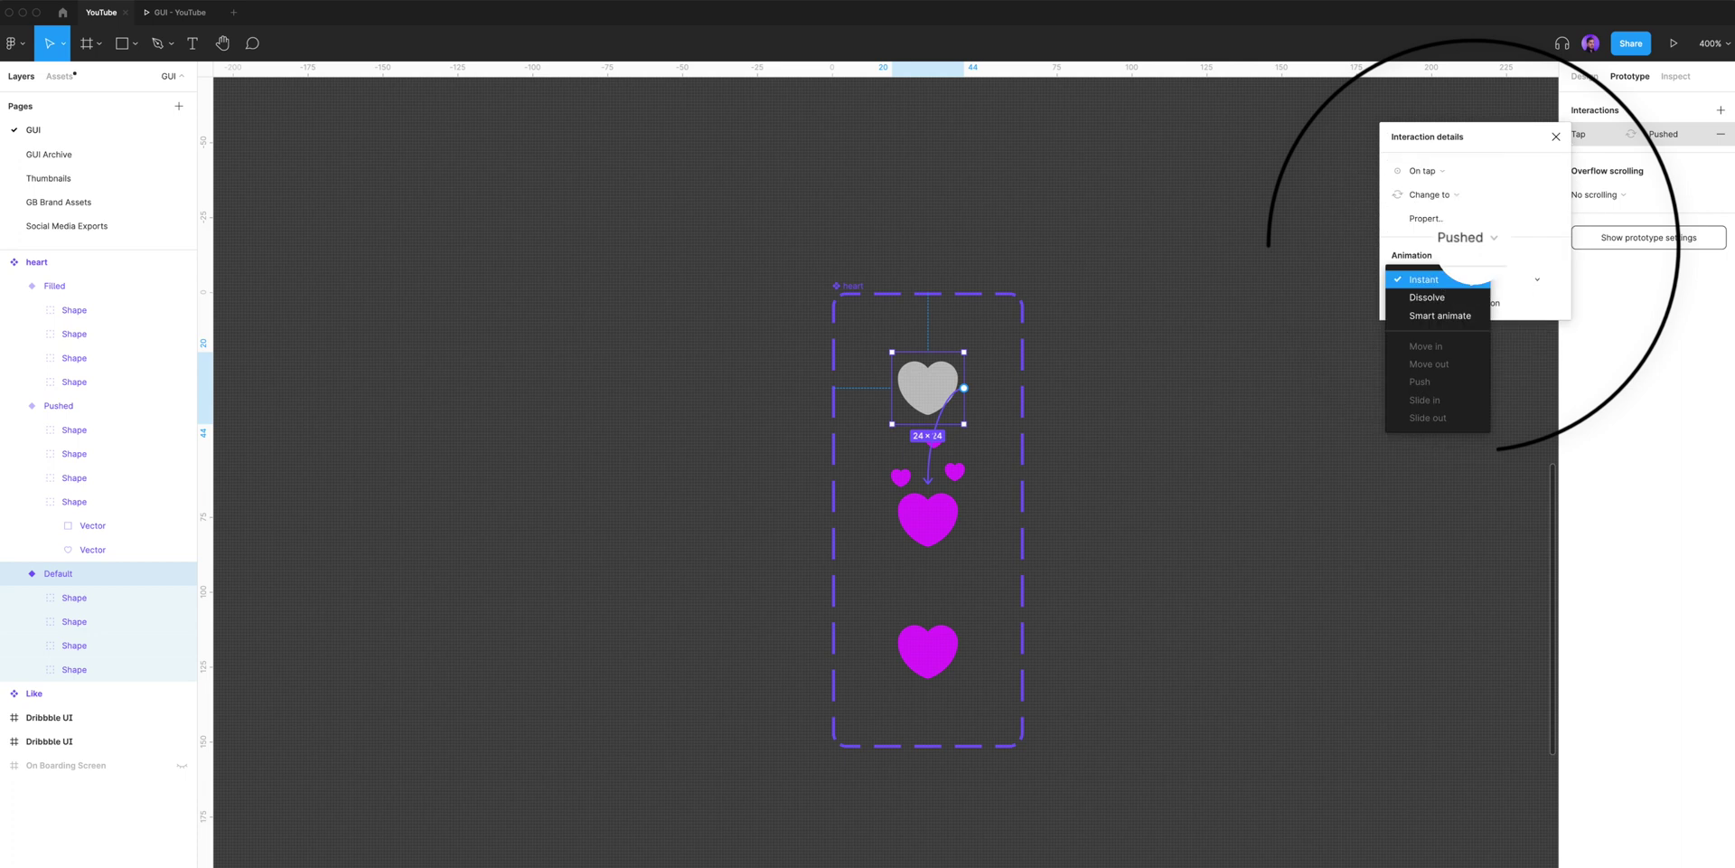
left_click(1433, 320)
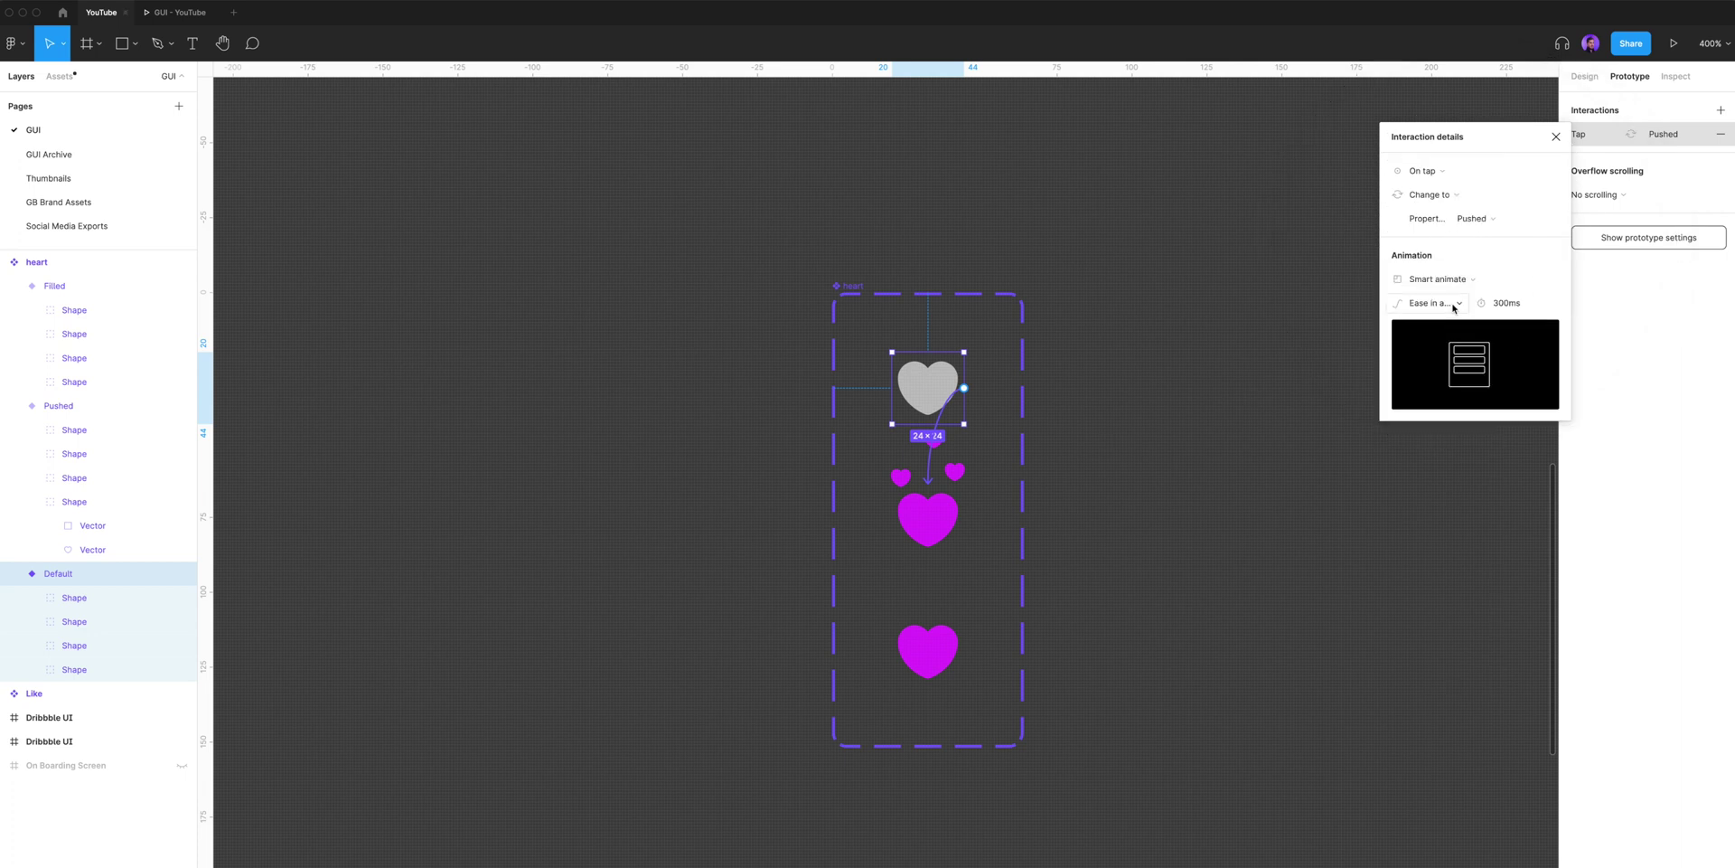
left_click(1455, 307)
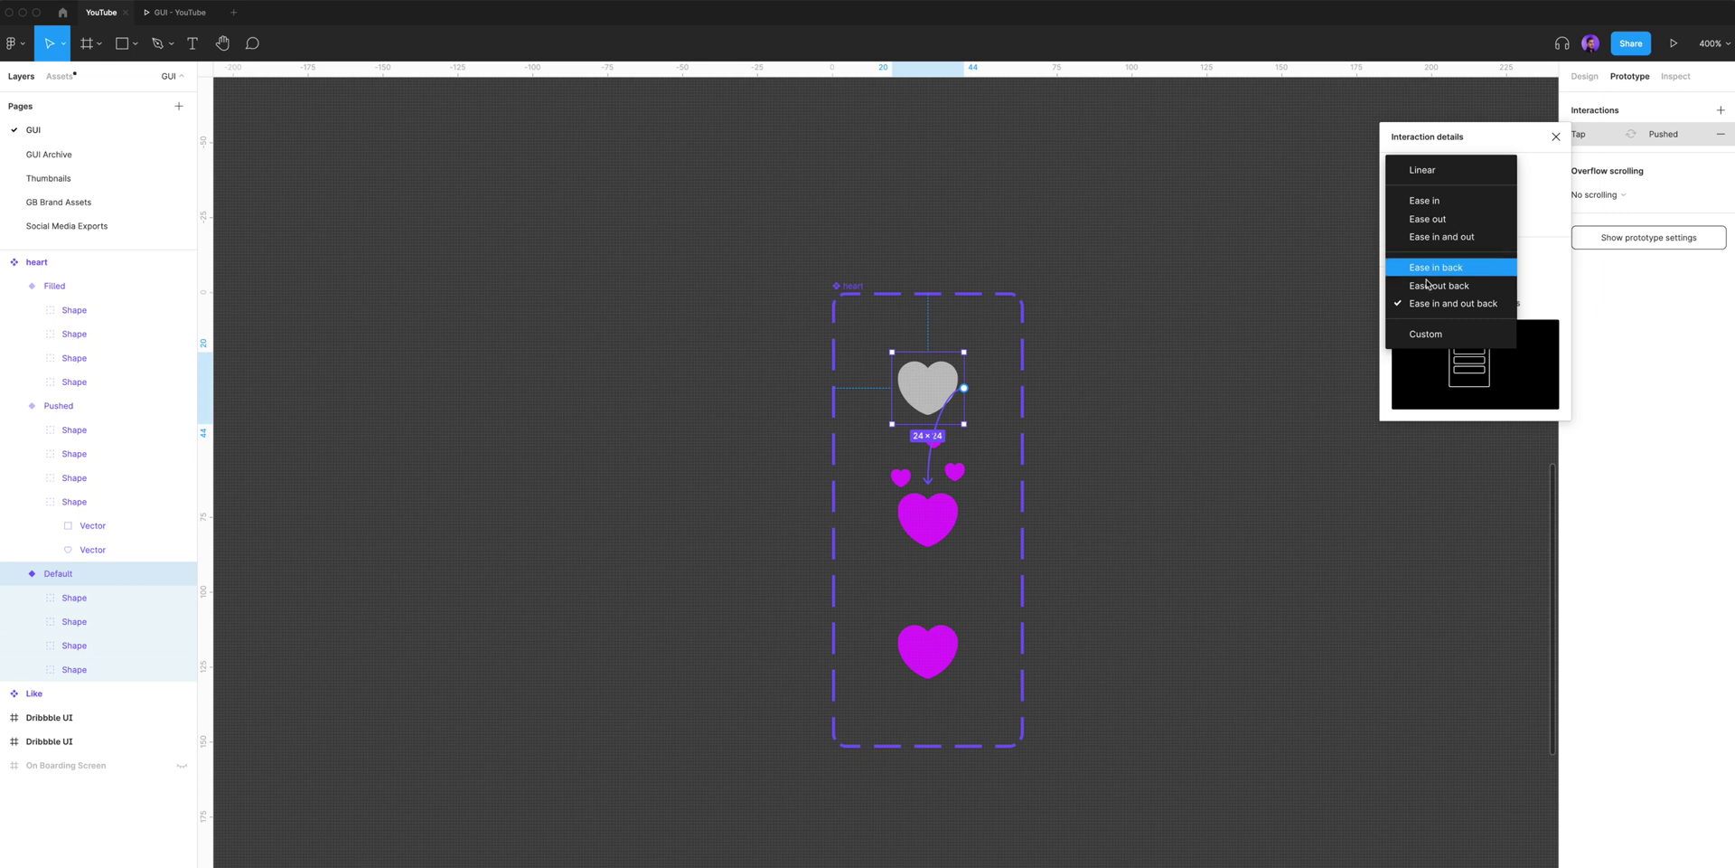
left_click(1496, 309)
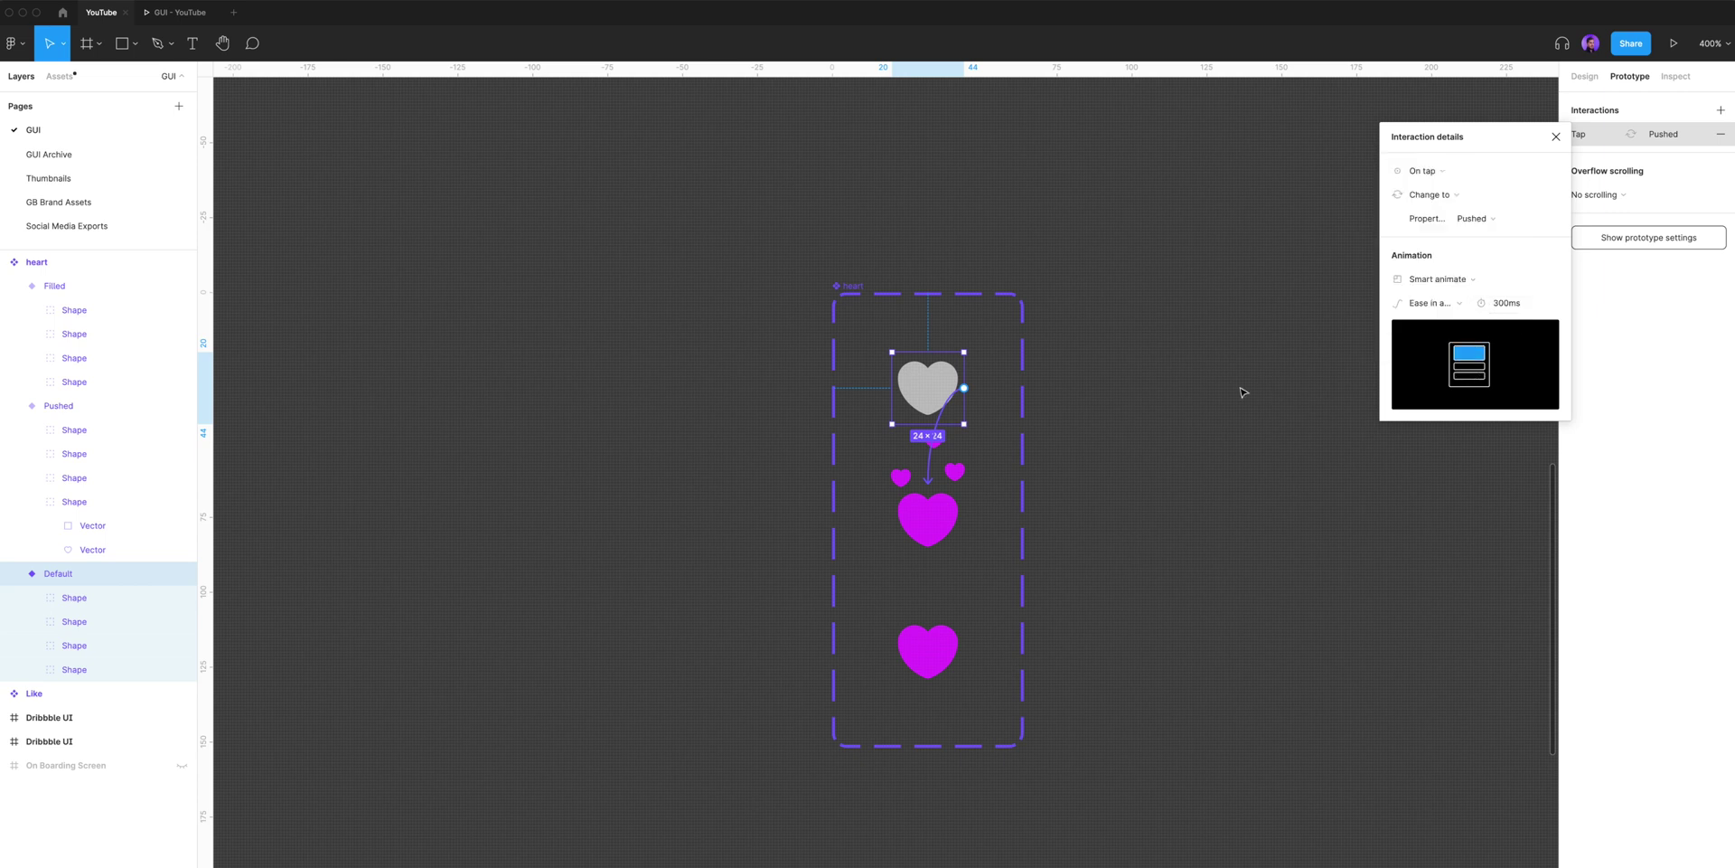
left_click(1551, 141)
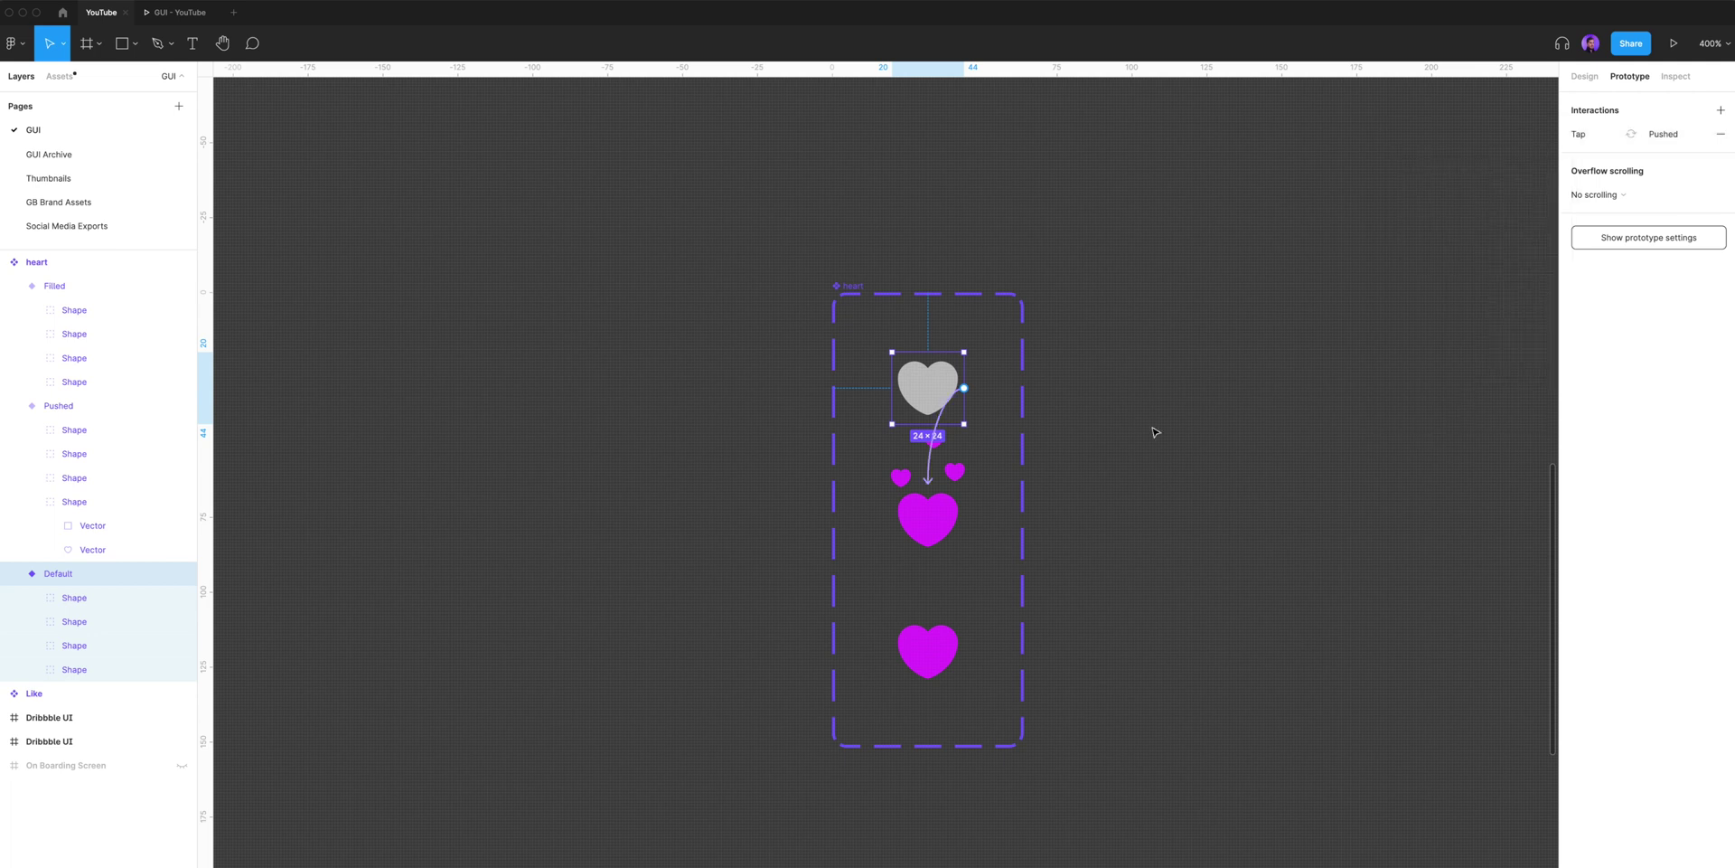
left_click(1159, 426)
- Link the Pushed heart to Filled after a 500ms delay, smart-animated with Ease in and out
left_click(940, 520)
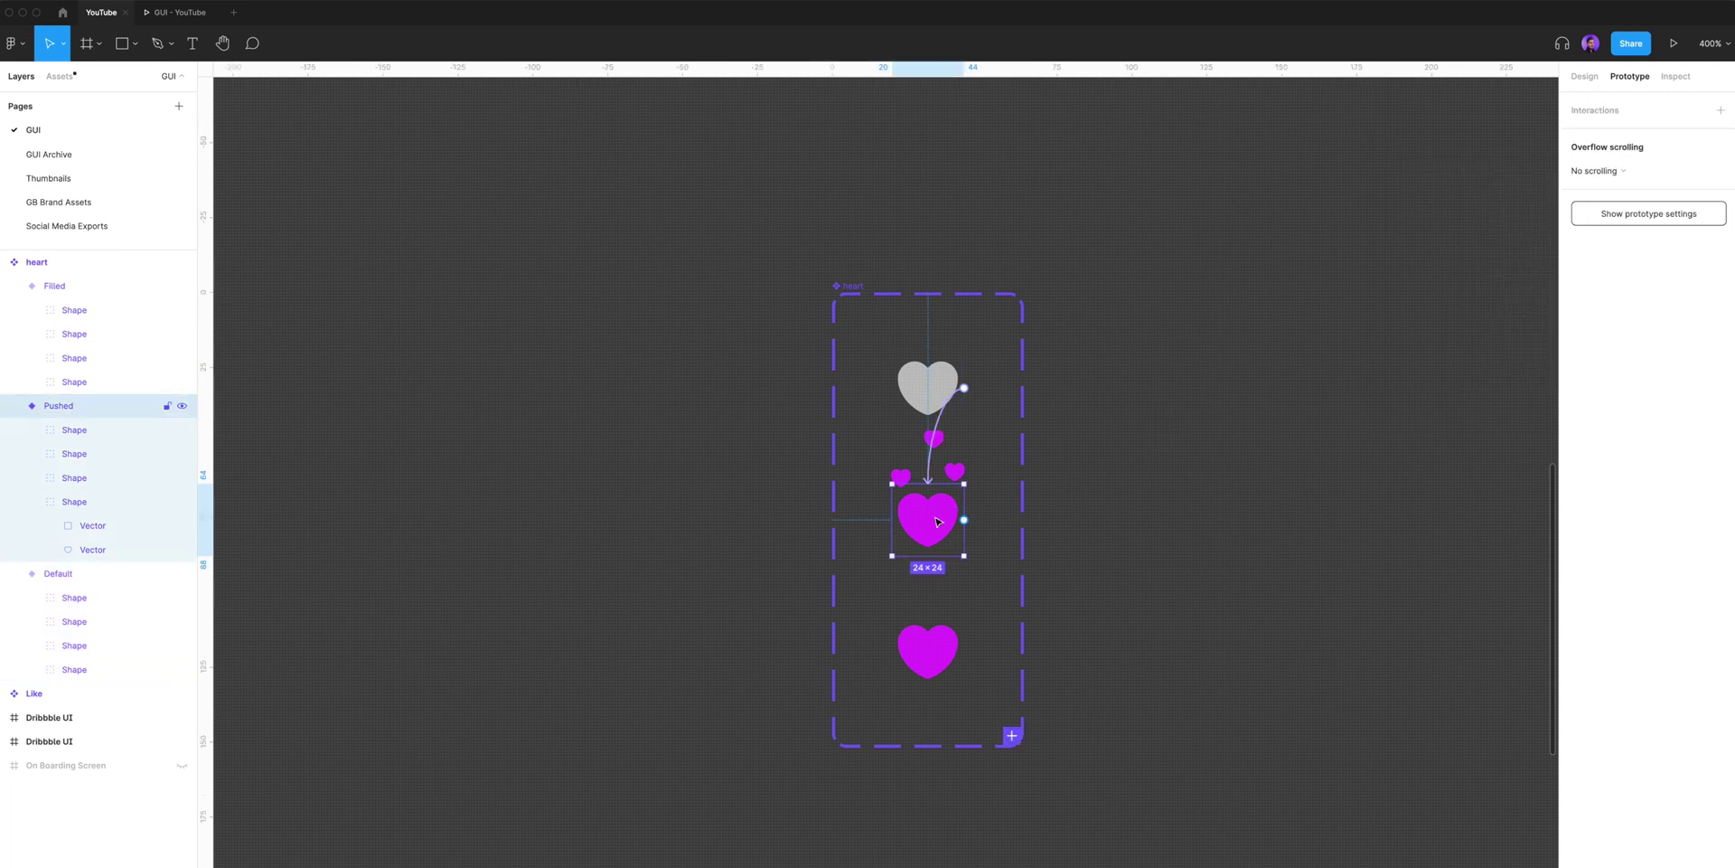
left_click_drag(964, 524, 935, 647)
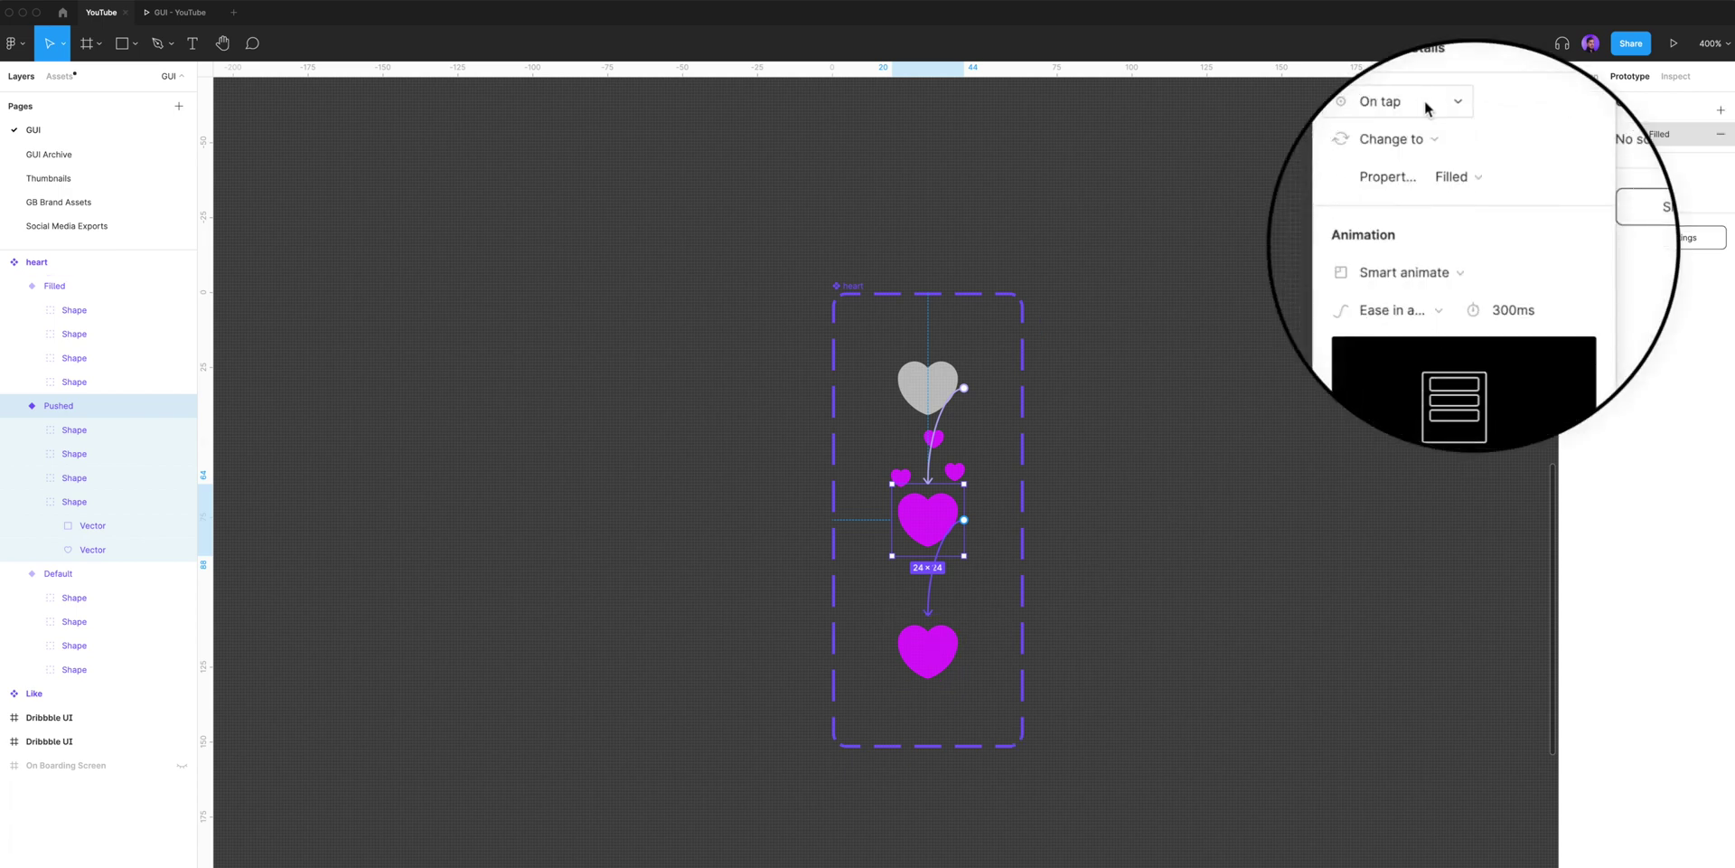
left_click(1458, 104)
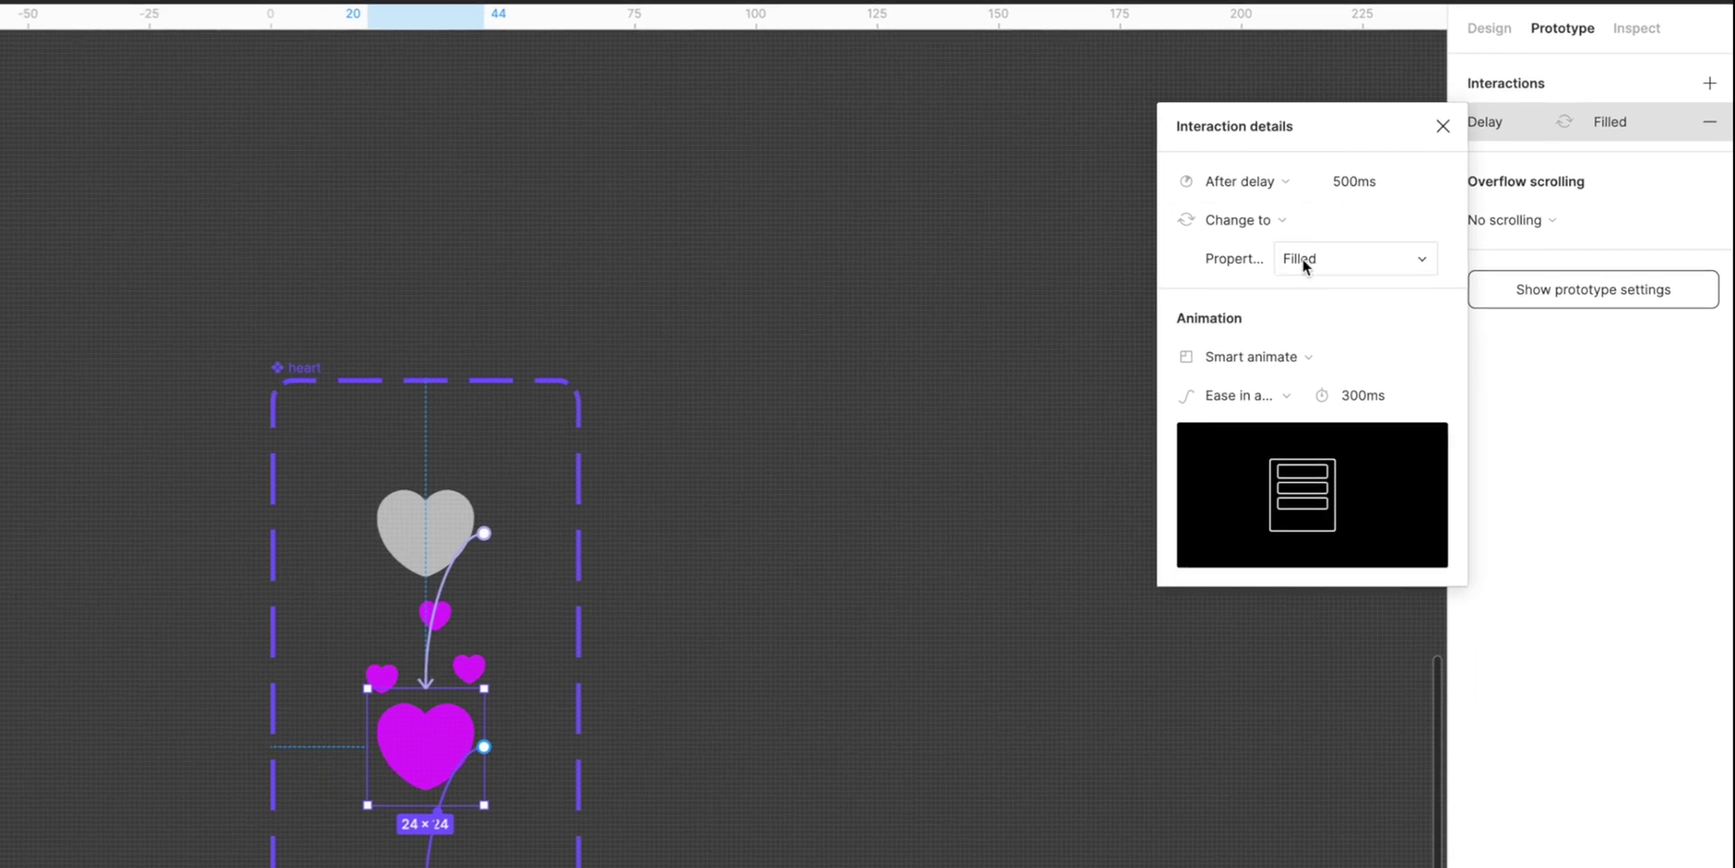
left_click(1285, 398)
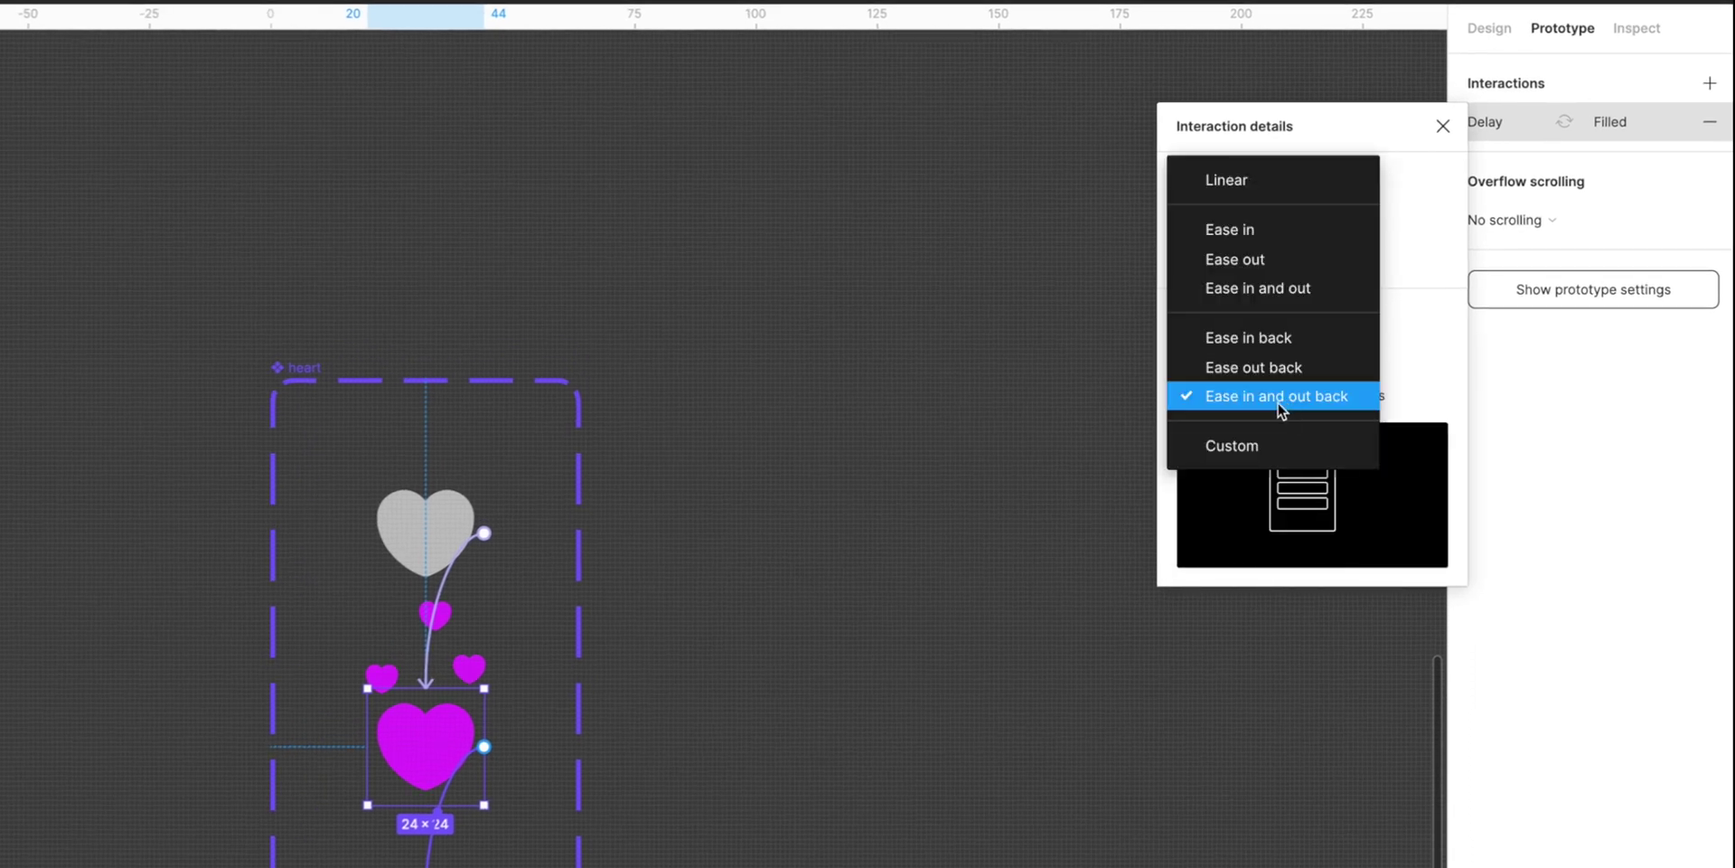
left_click(1280, 398)
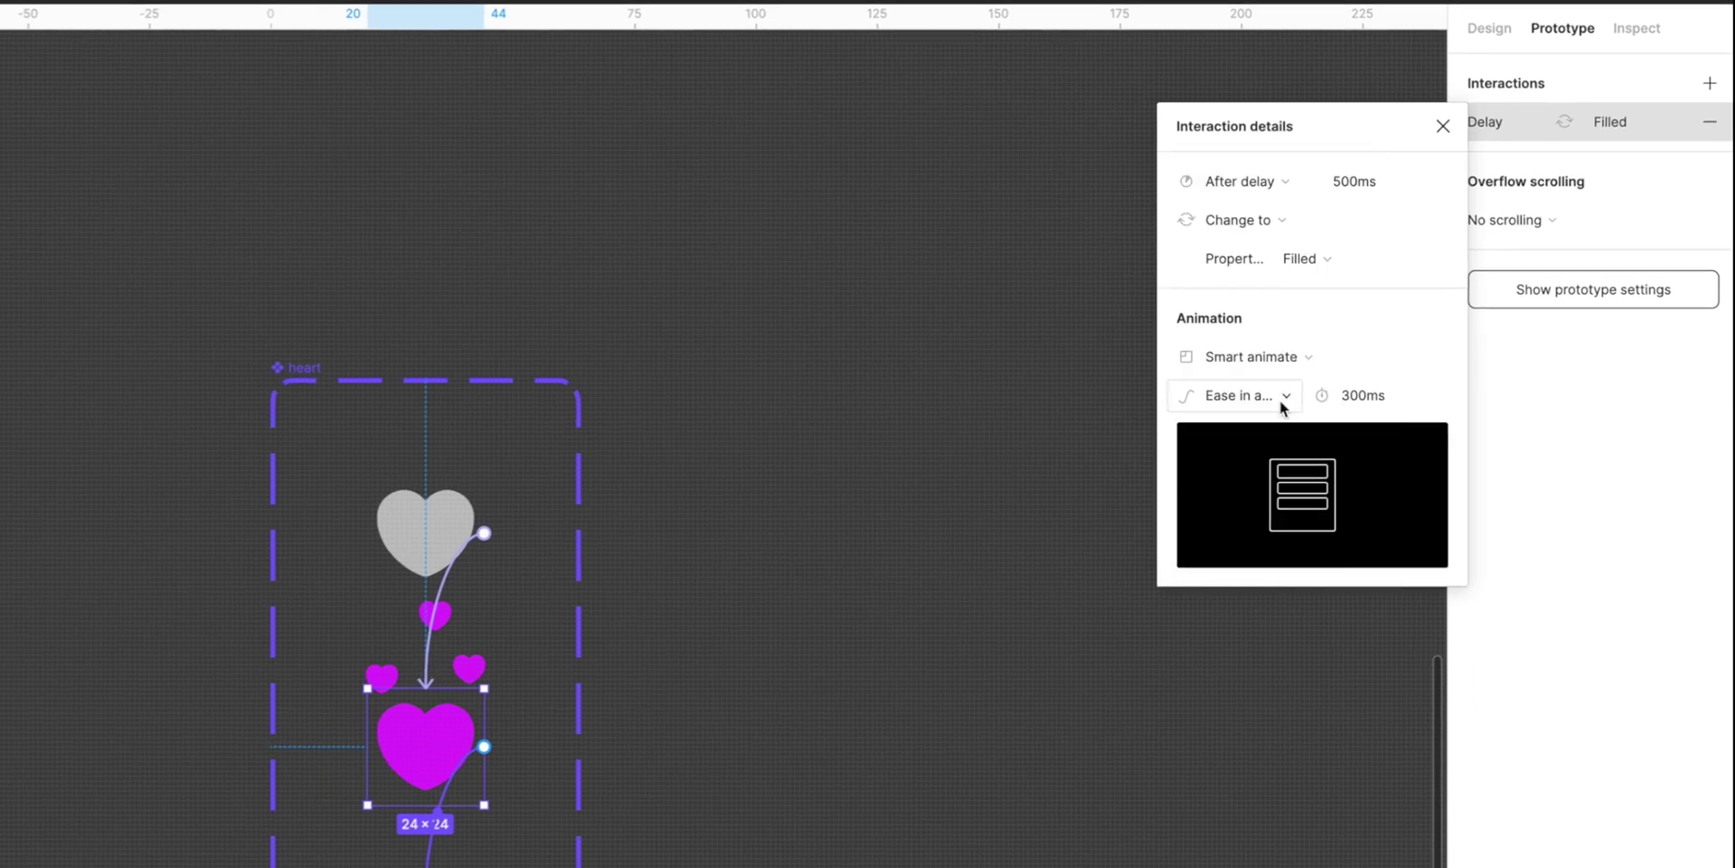
left_click(1442, 124)
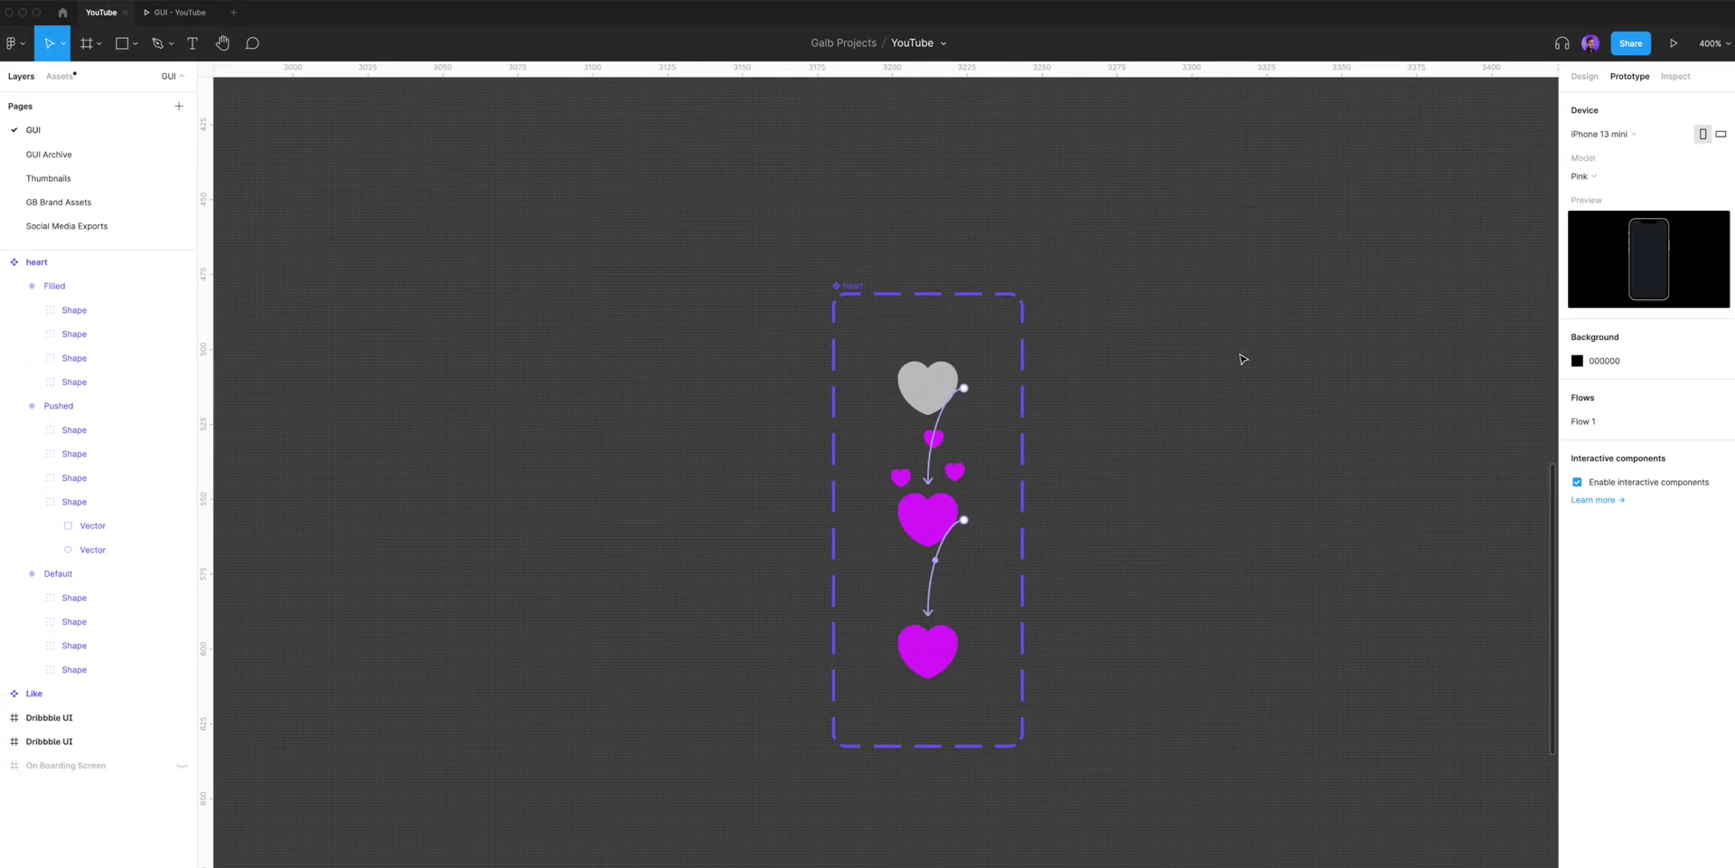
- Link the Filled heart back to Default on tap, smart-animated with Ease in and out
left_click(943, 645)
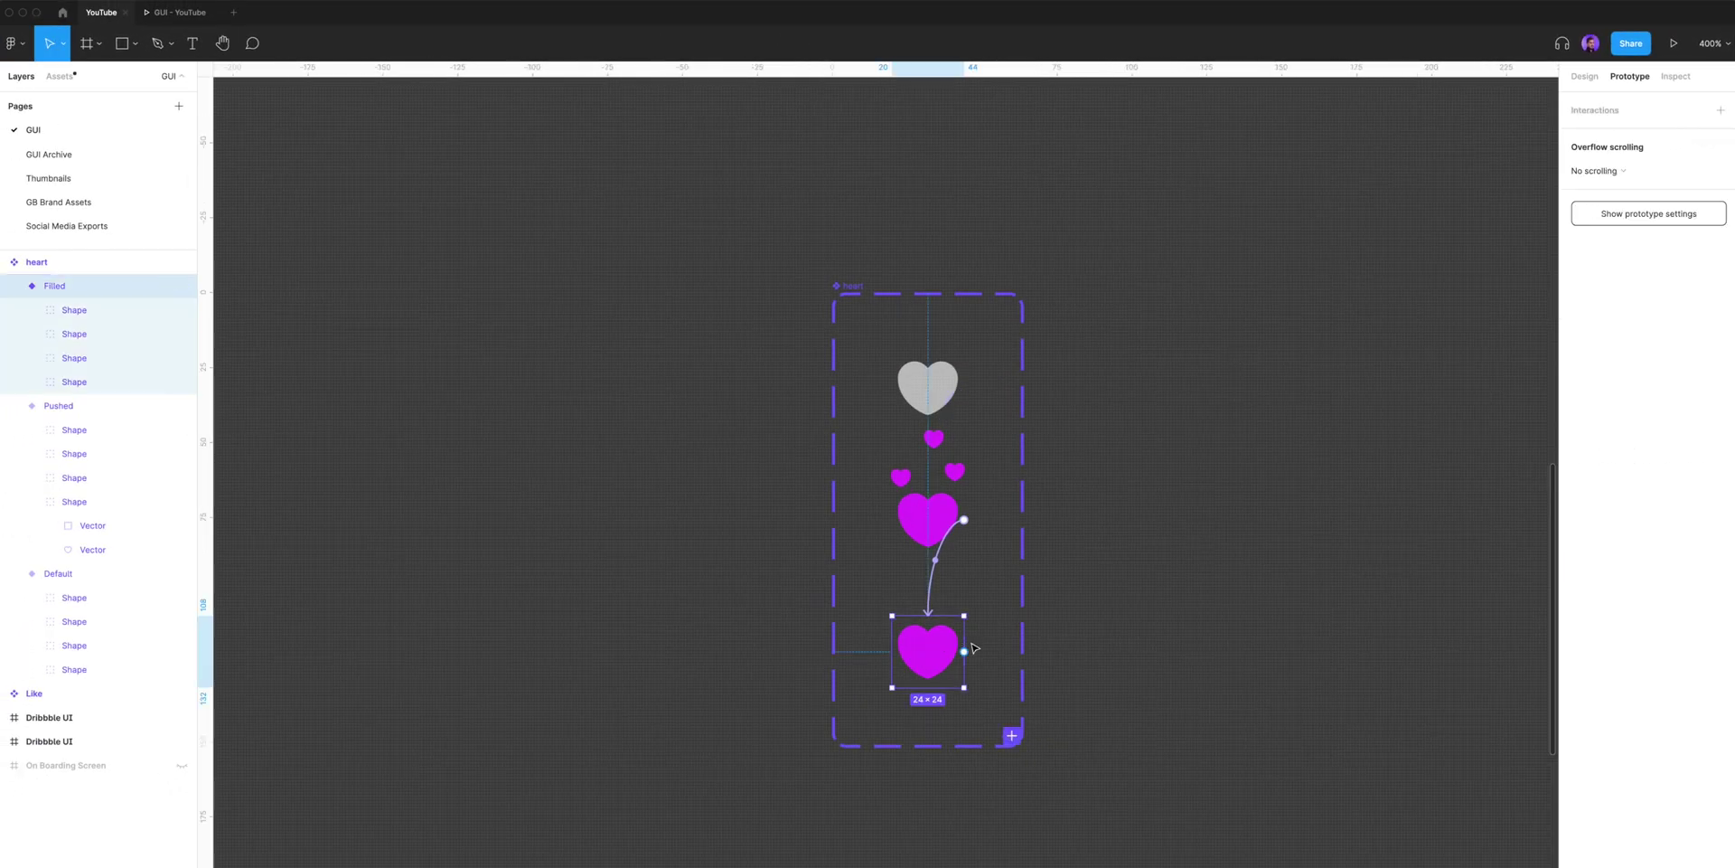
left_click_drag(964, 652, 945, 380)
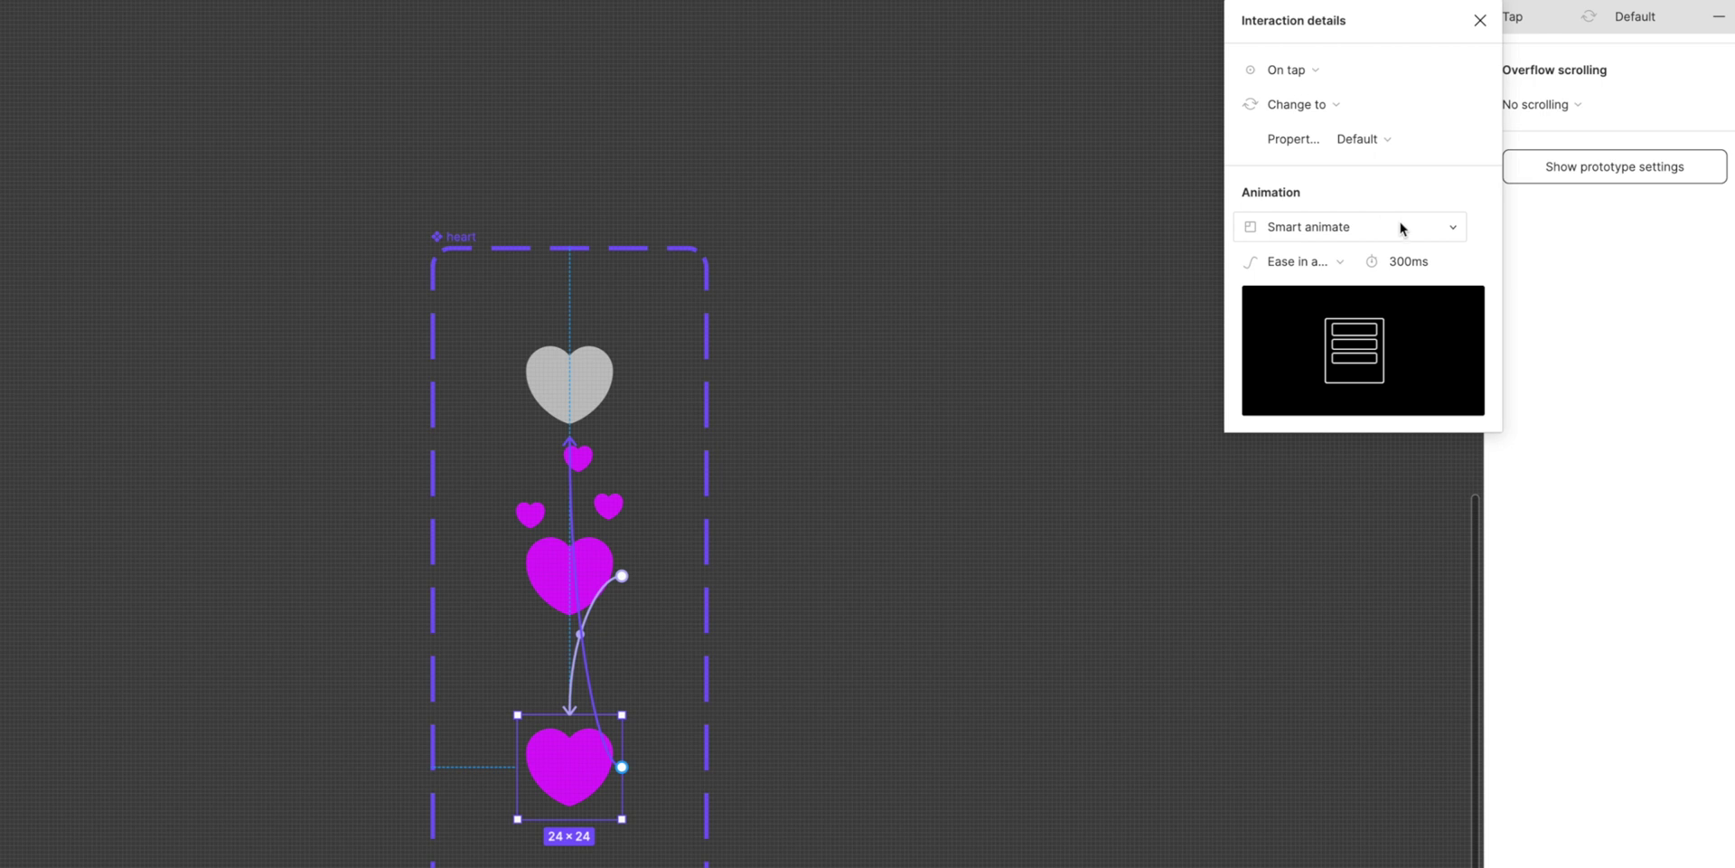
left_click(1344, 261)
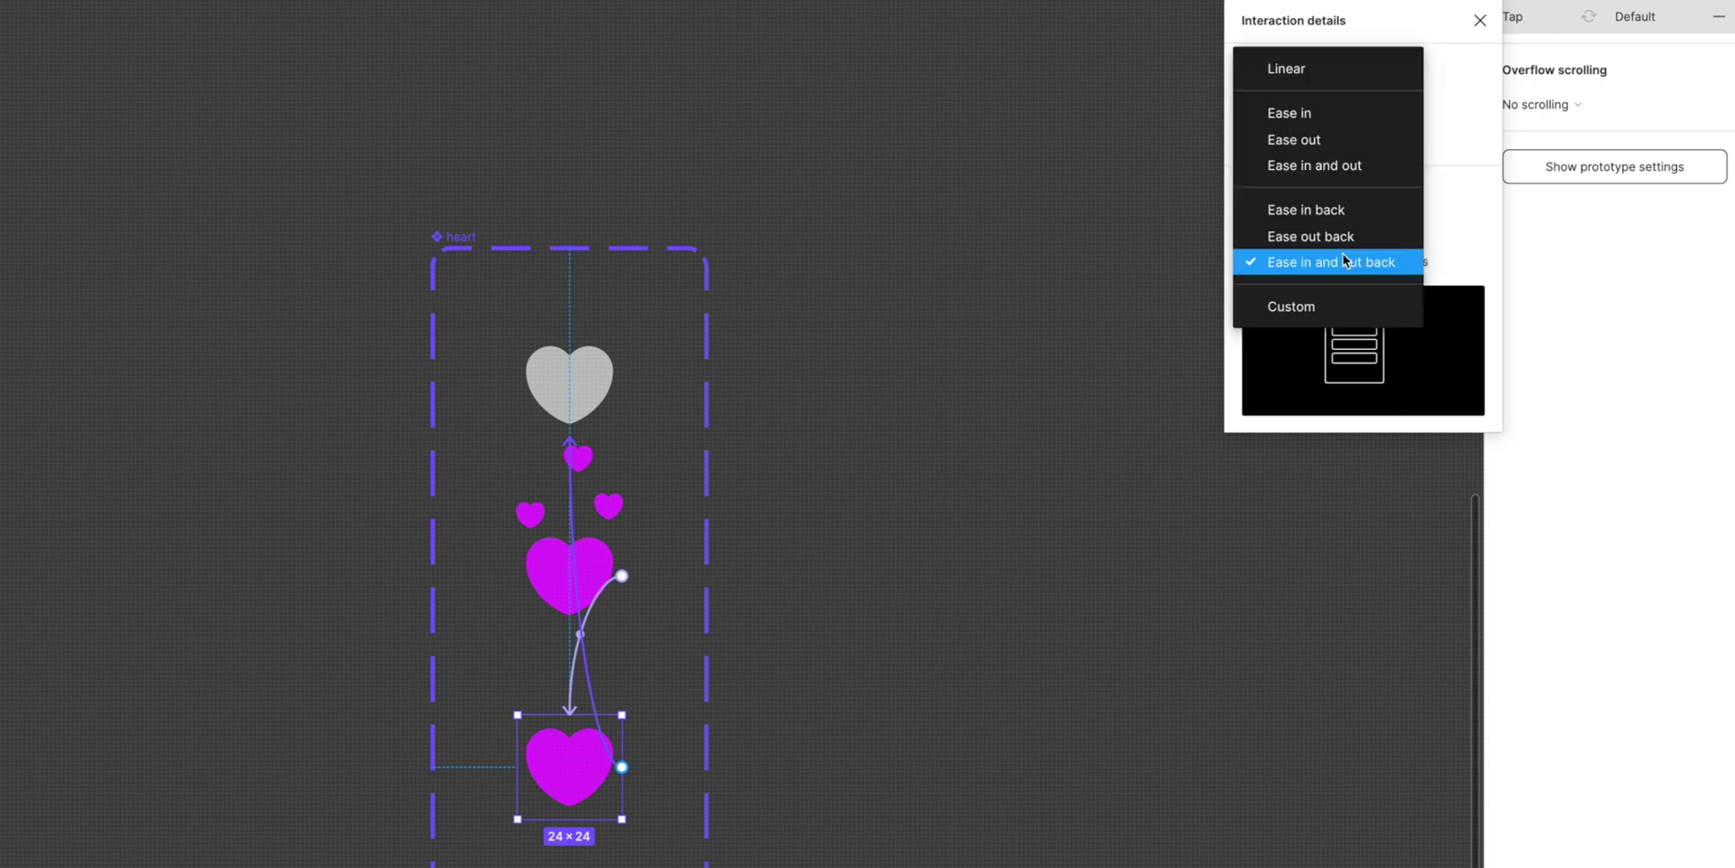
left_click(1315, 167)
left_click(1490, 31)
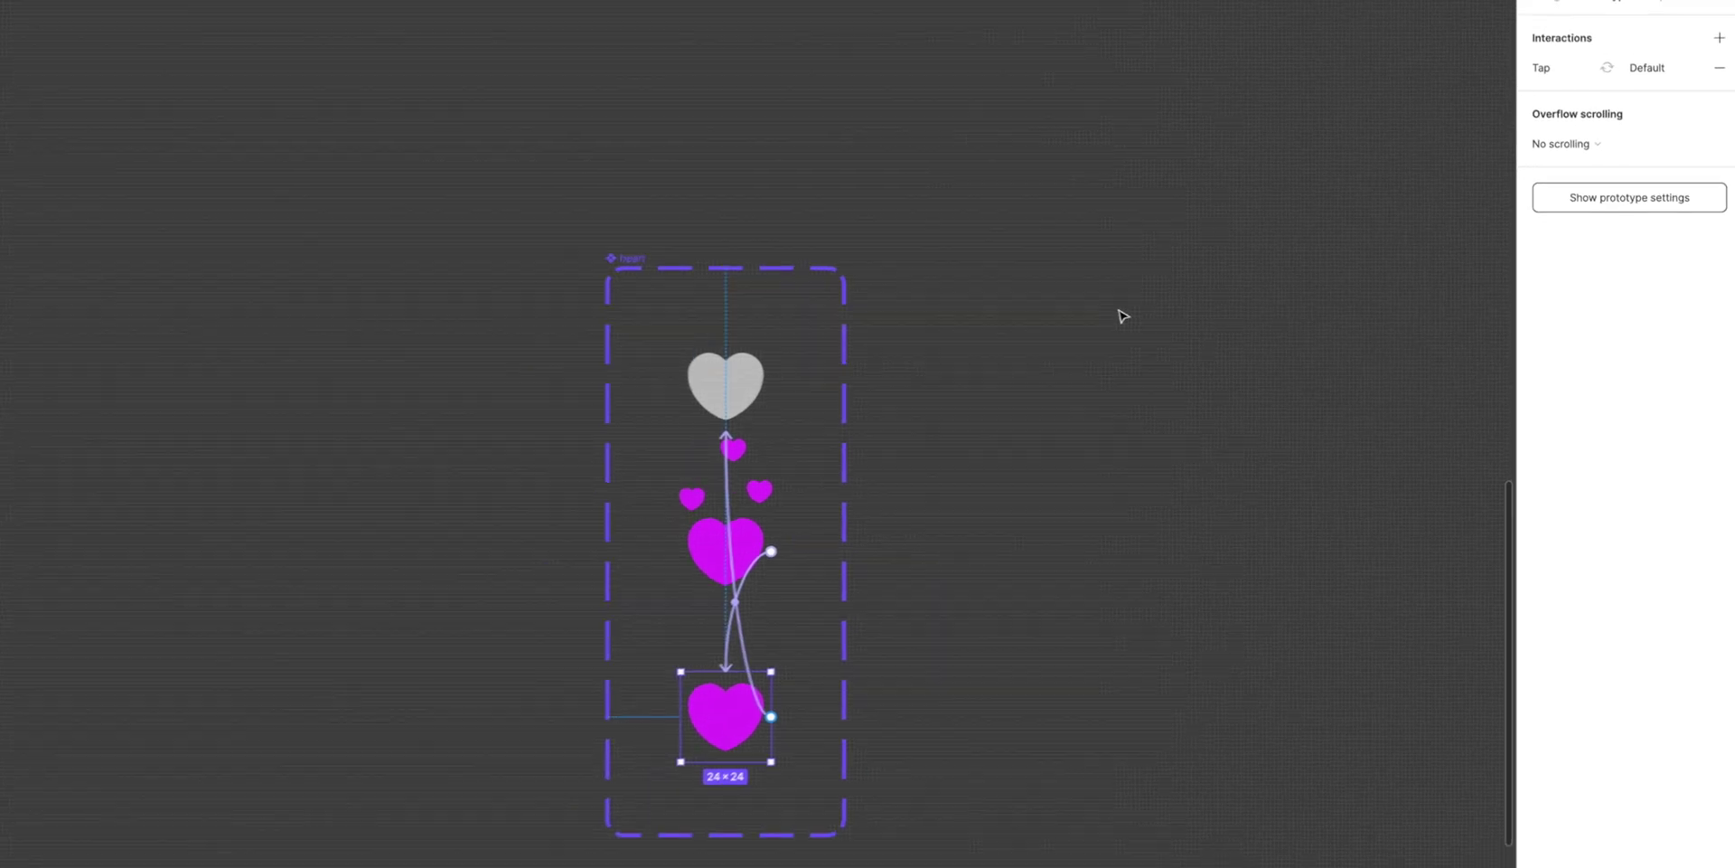
left_click(1026, 298)
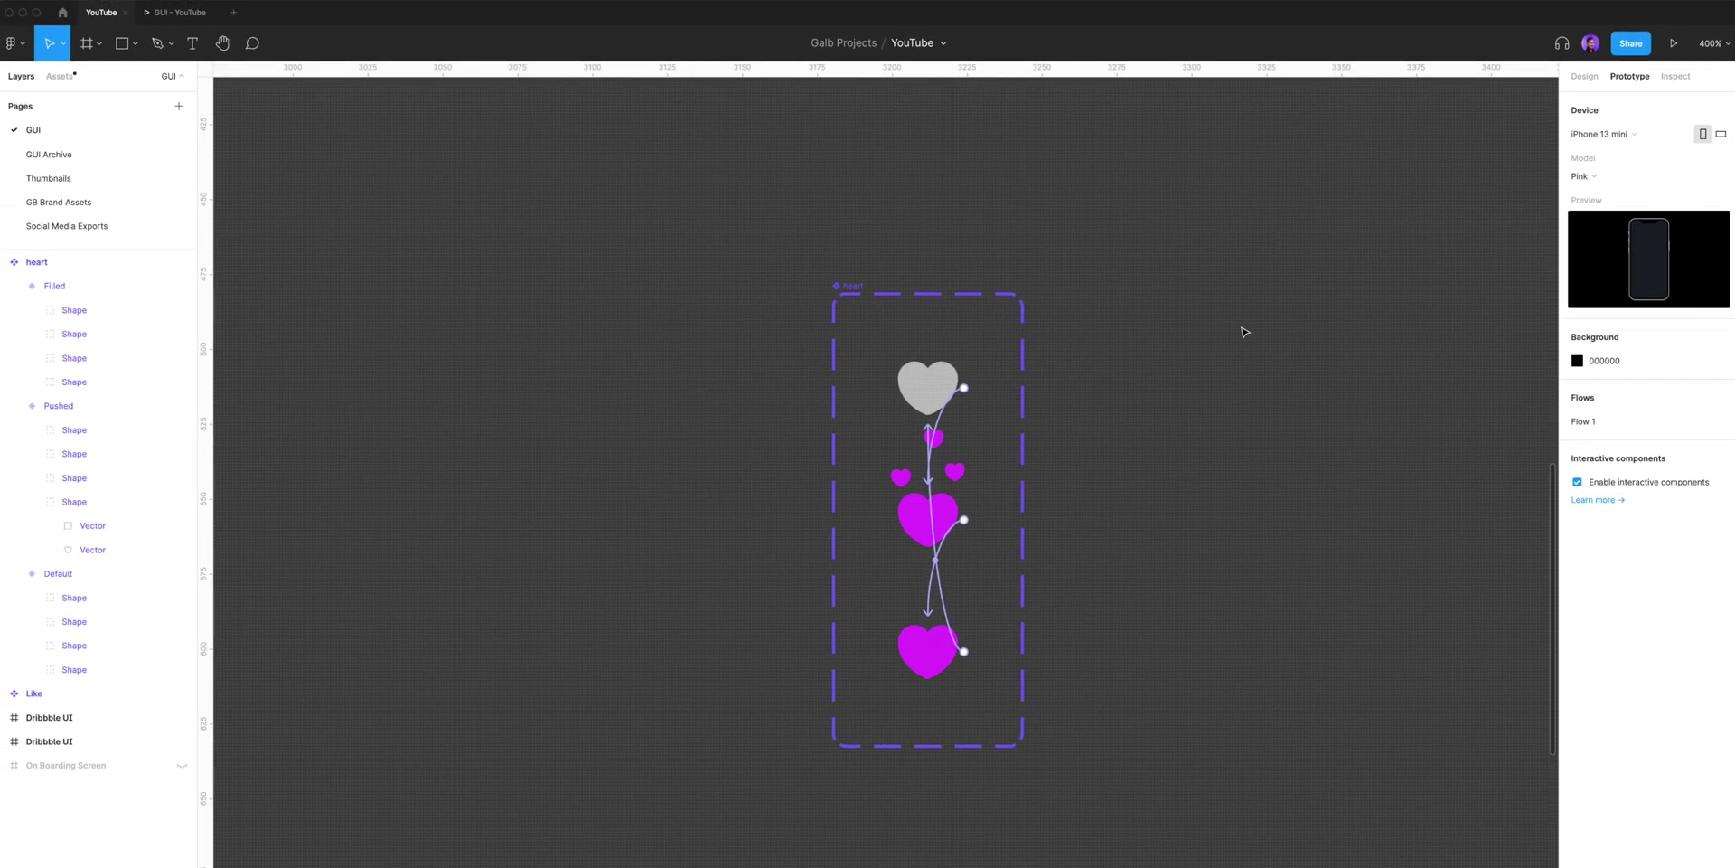
scroll(1245, 332, "right", 5)
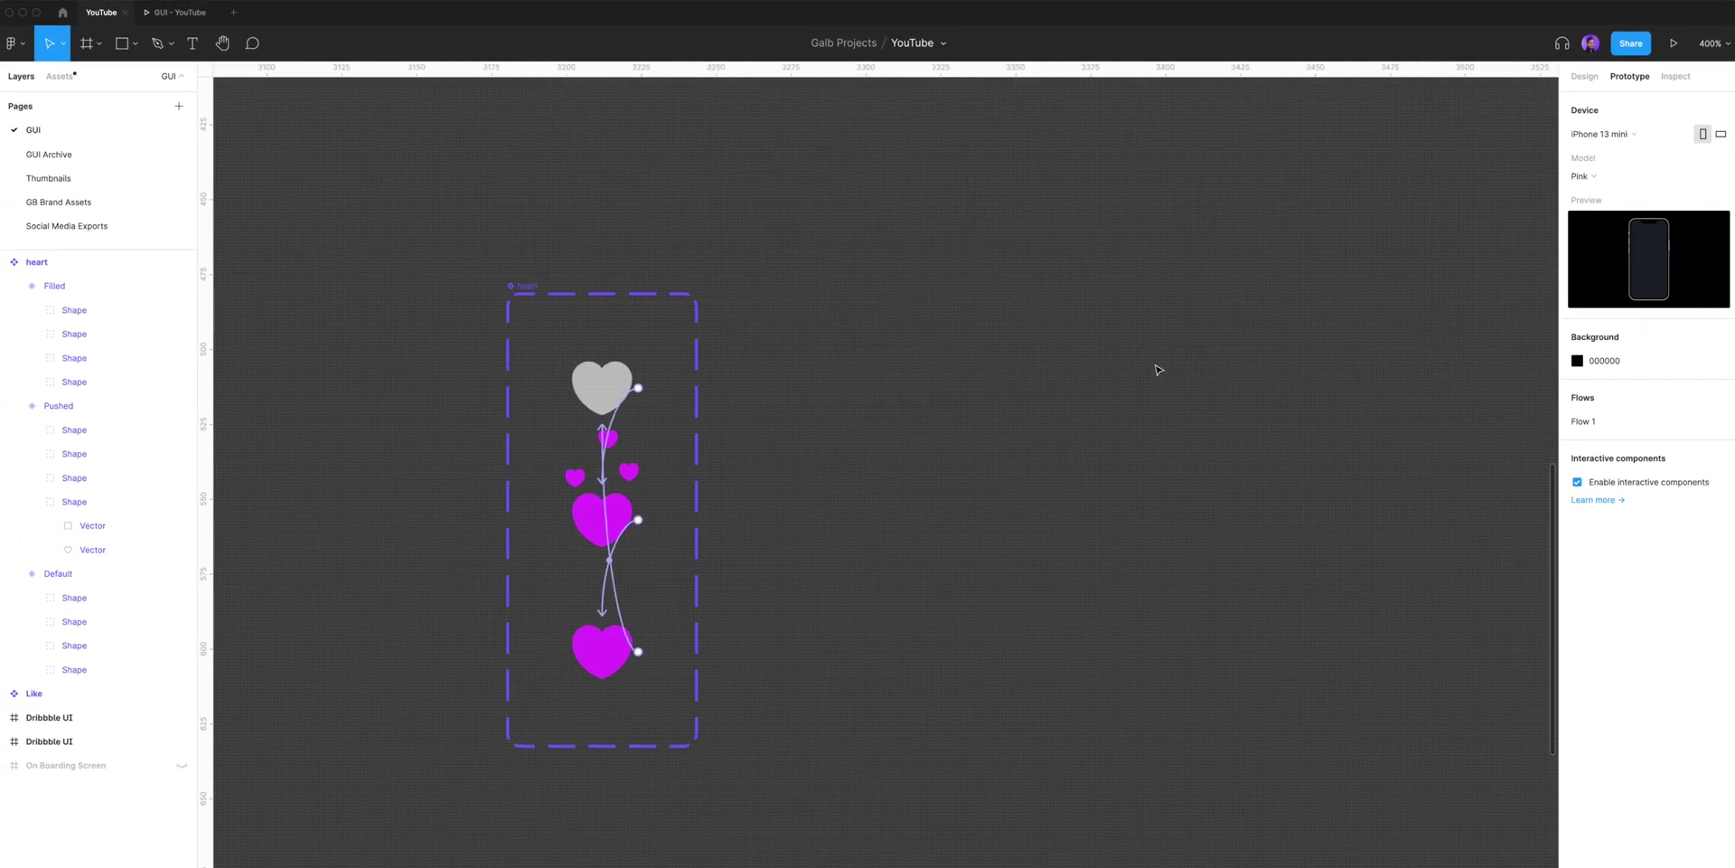
key("f")
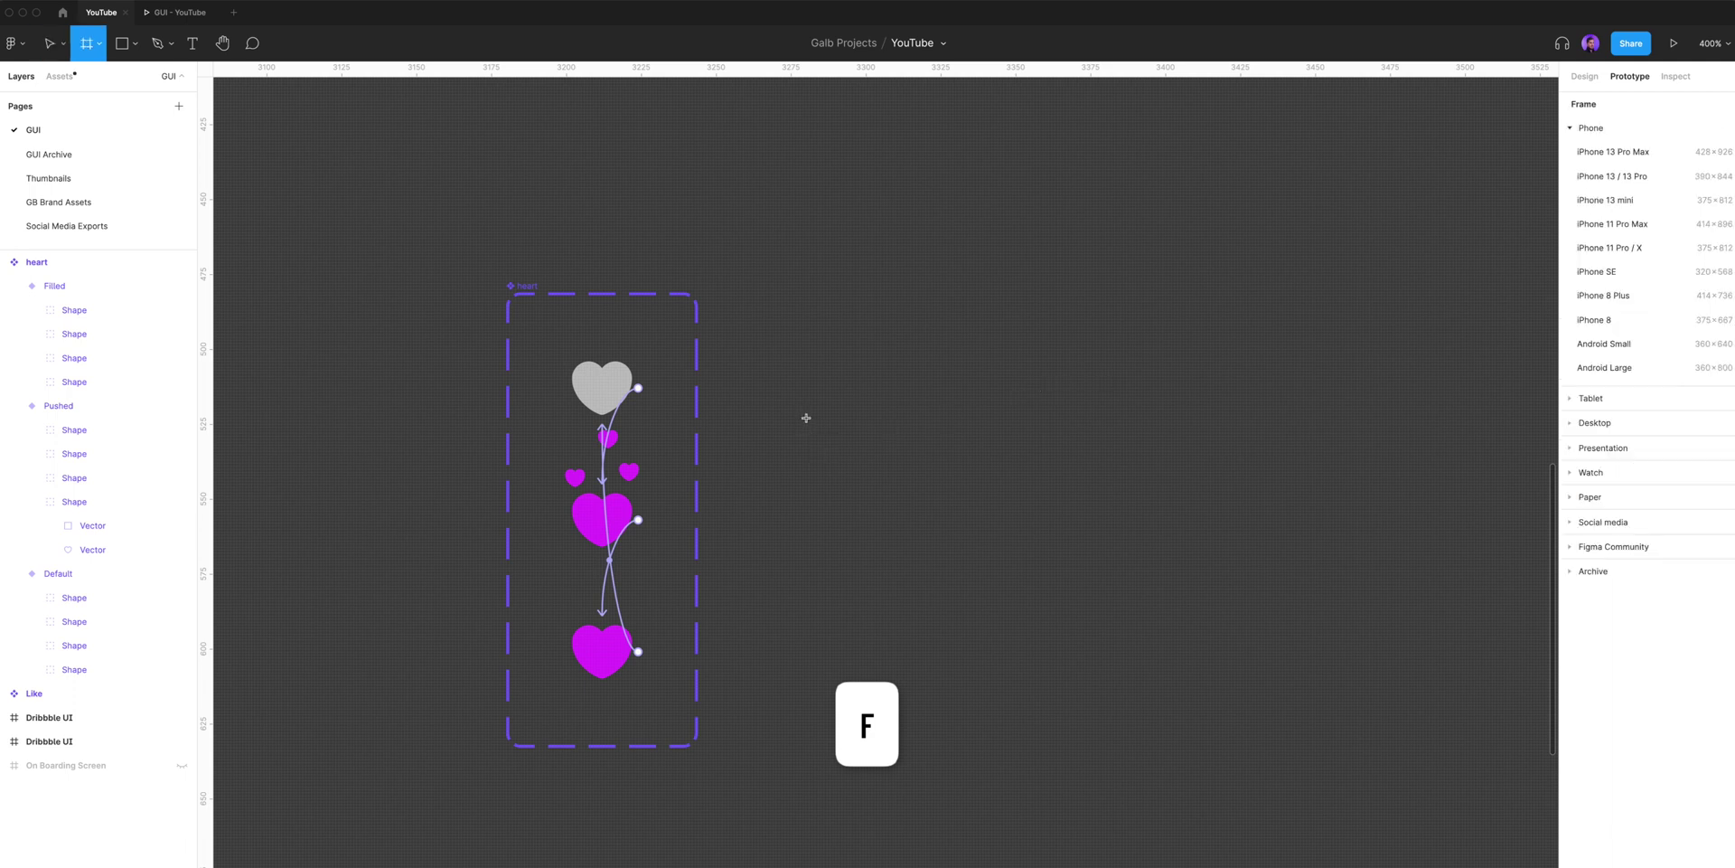
- Draw a 72×72 frame and place a vertically centred copy of the Default heart inside it
left_click_drag(803, 411, 1019, 627)
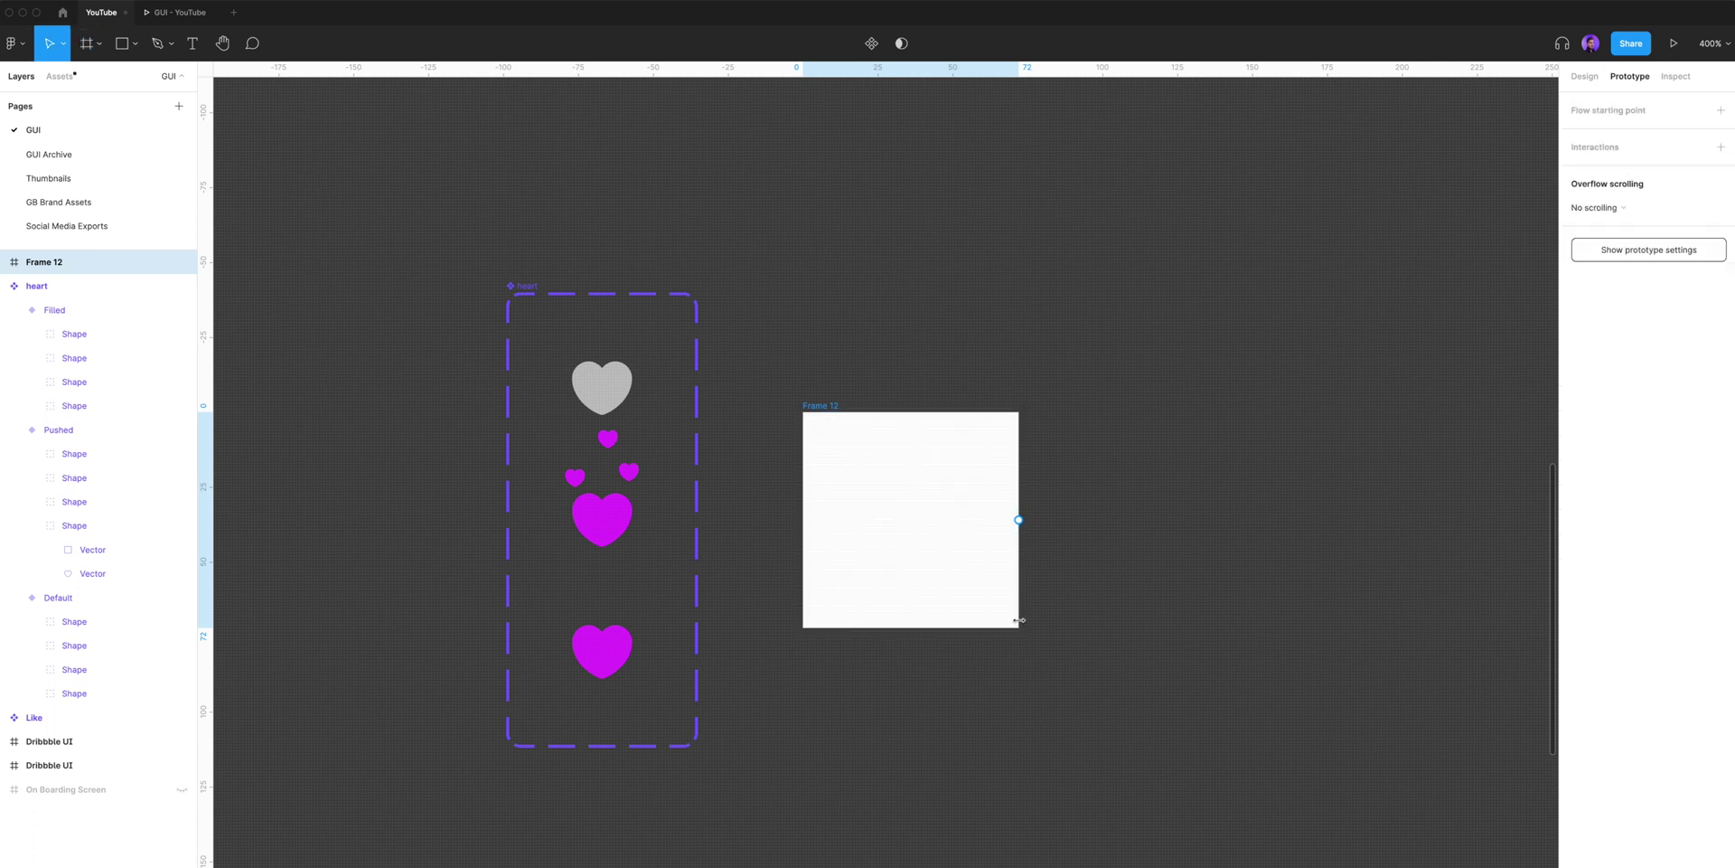
left_click(1121, 553)
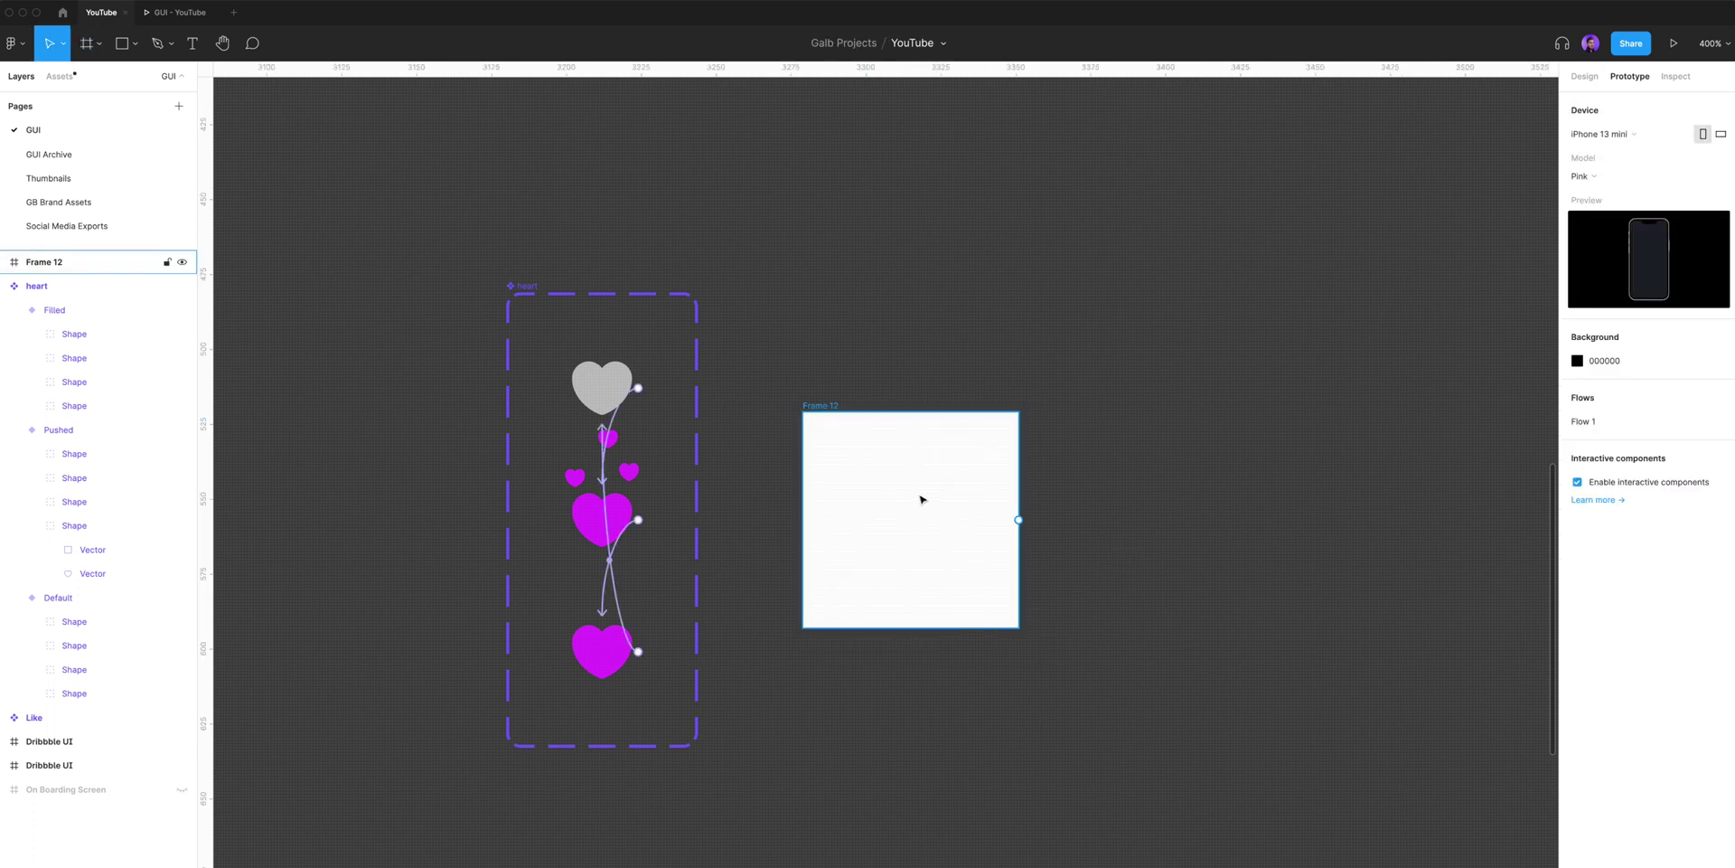
left_click(1583, 77)
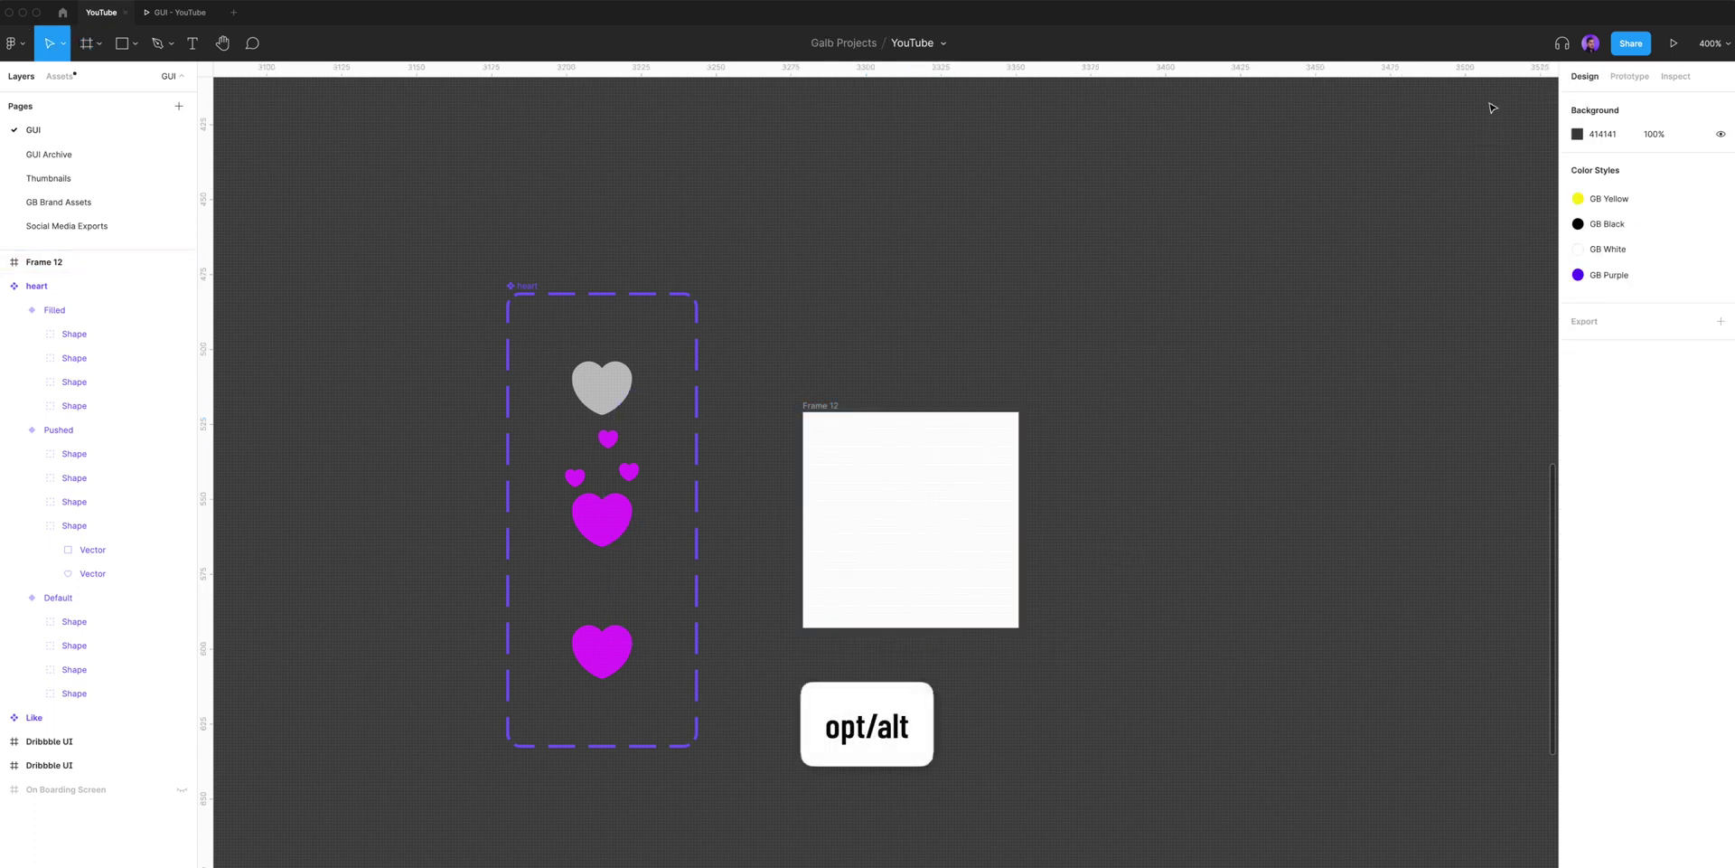
left_click(614, 385)
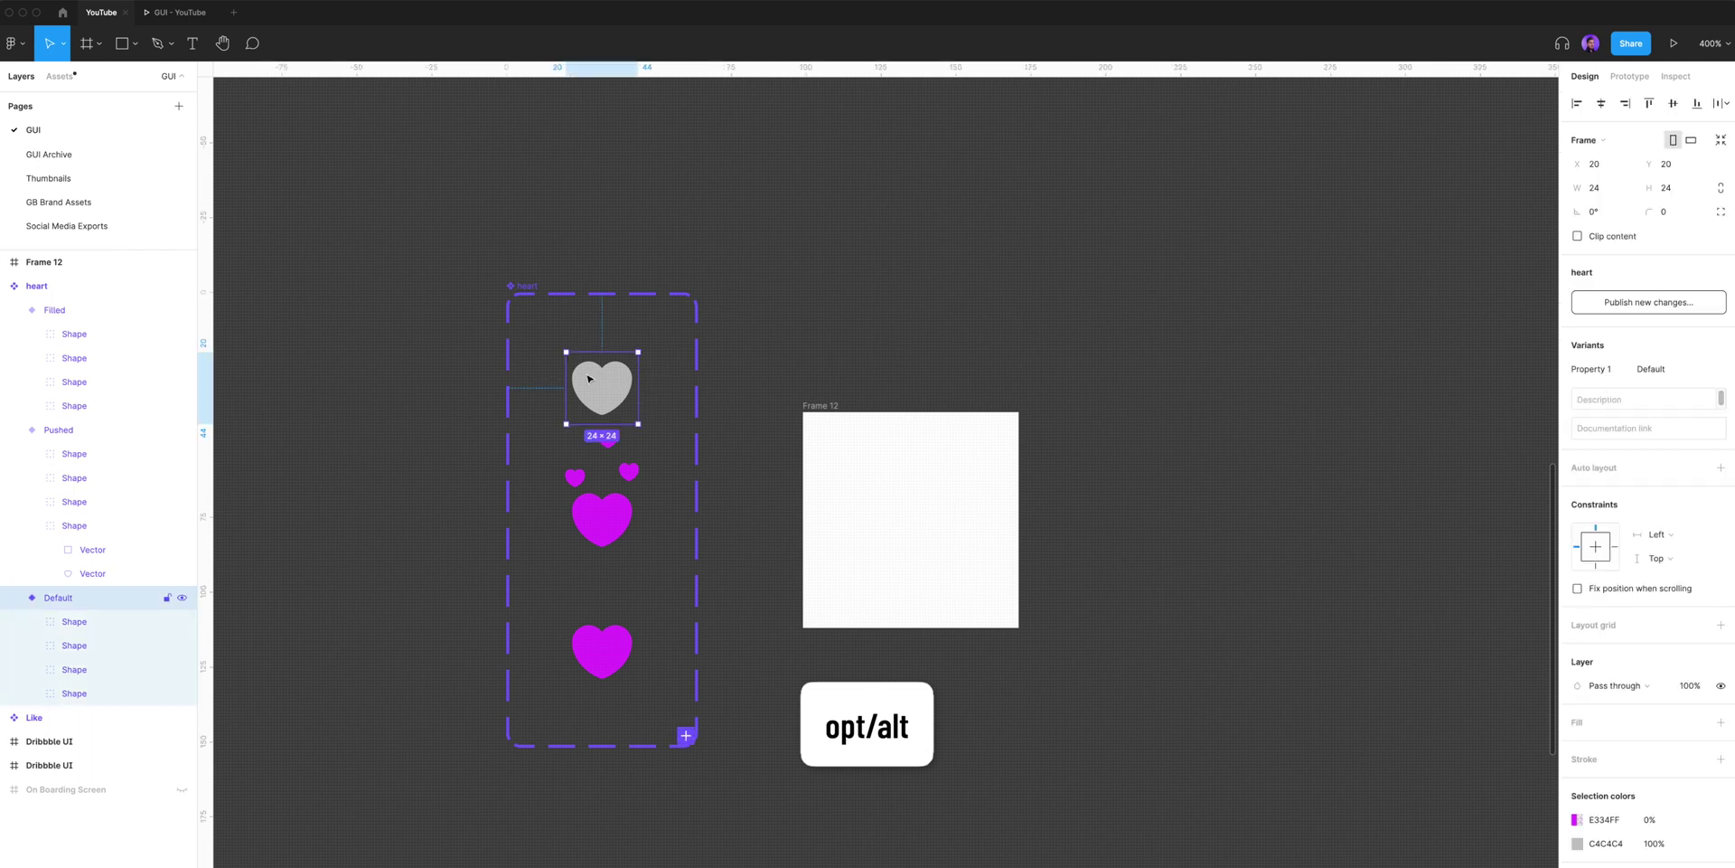
left_click_drag(589, 383, 898, 509)
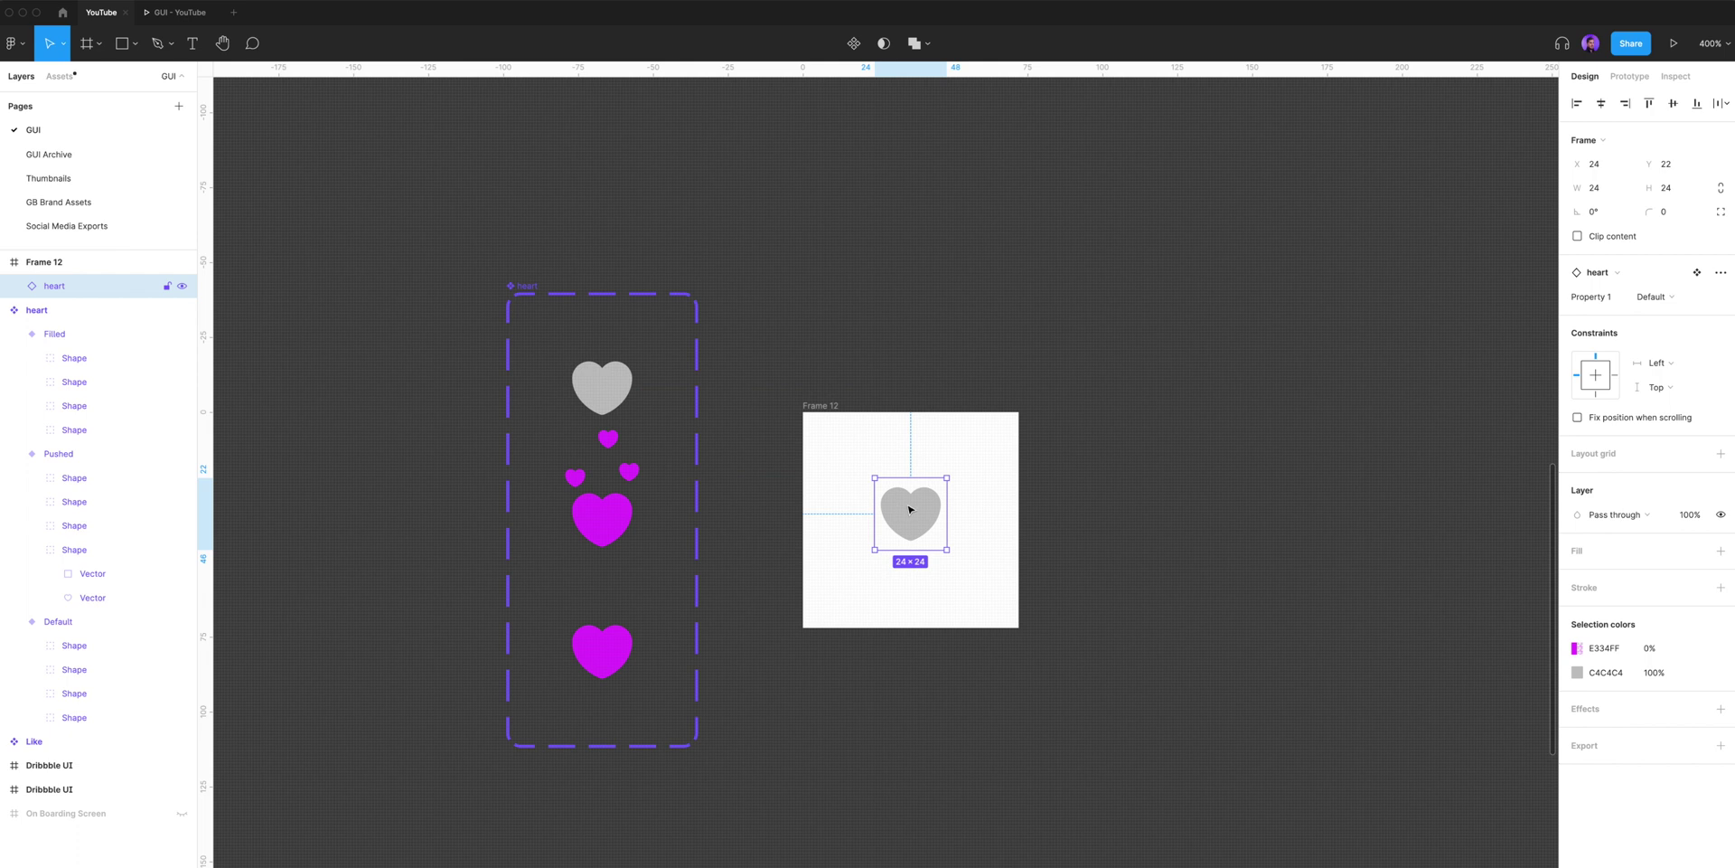
left_click(1673, 102)
left_click(1112, 266)
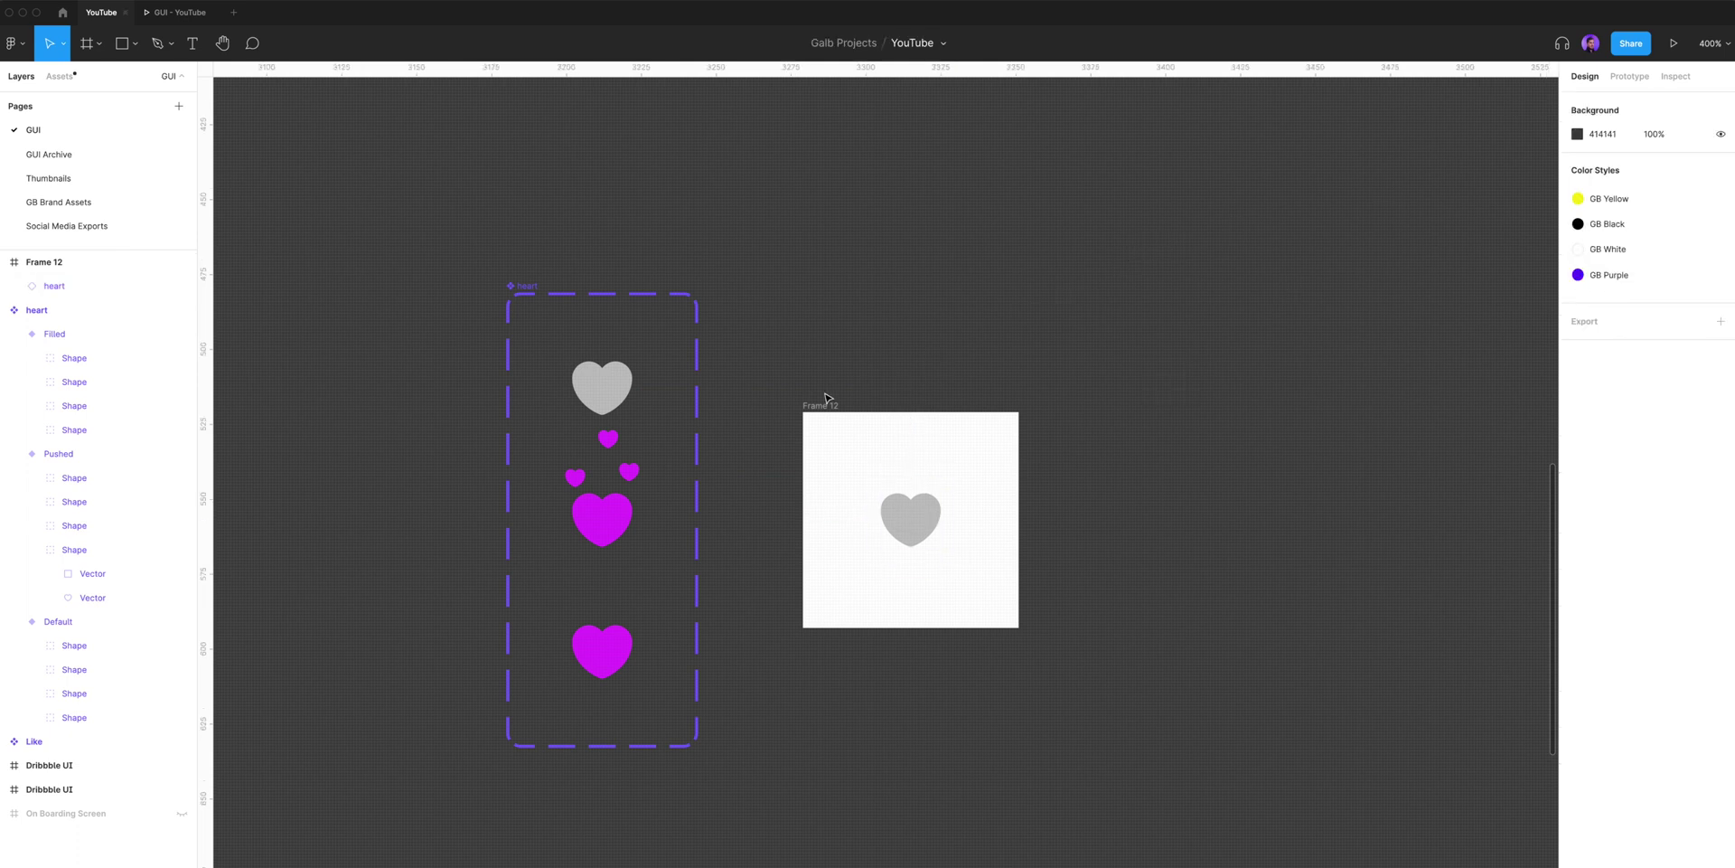
- Make Frame 12 the flow starting point, named Flow 2
left_click(840, 402)
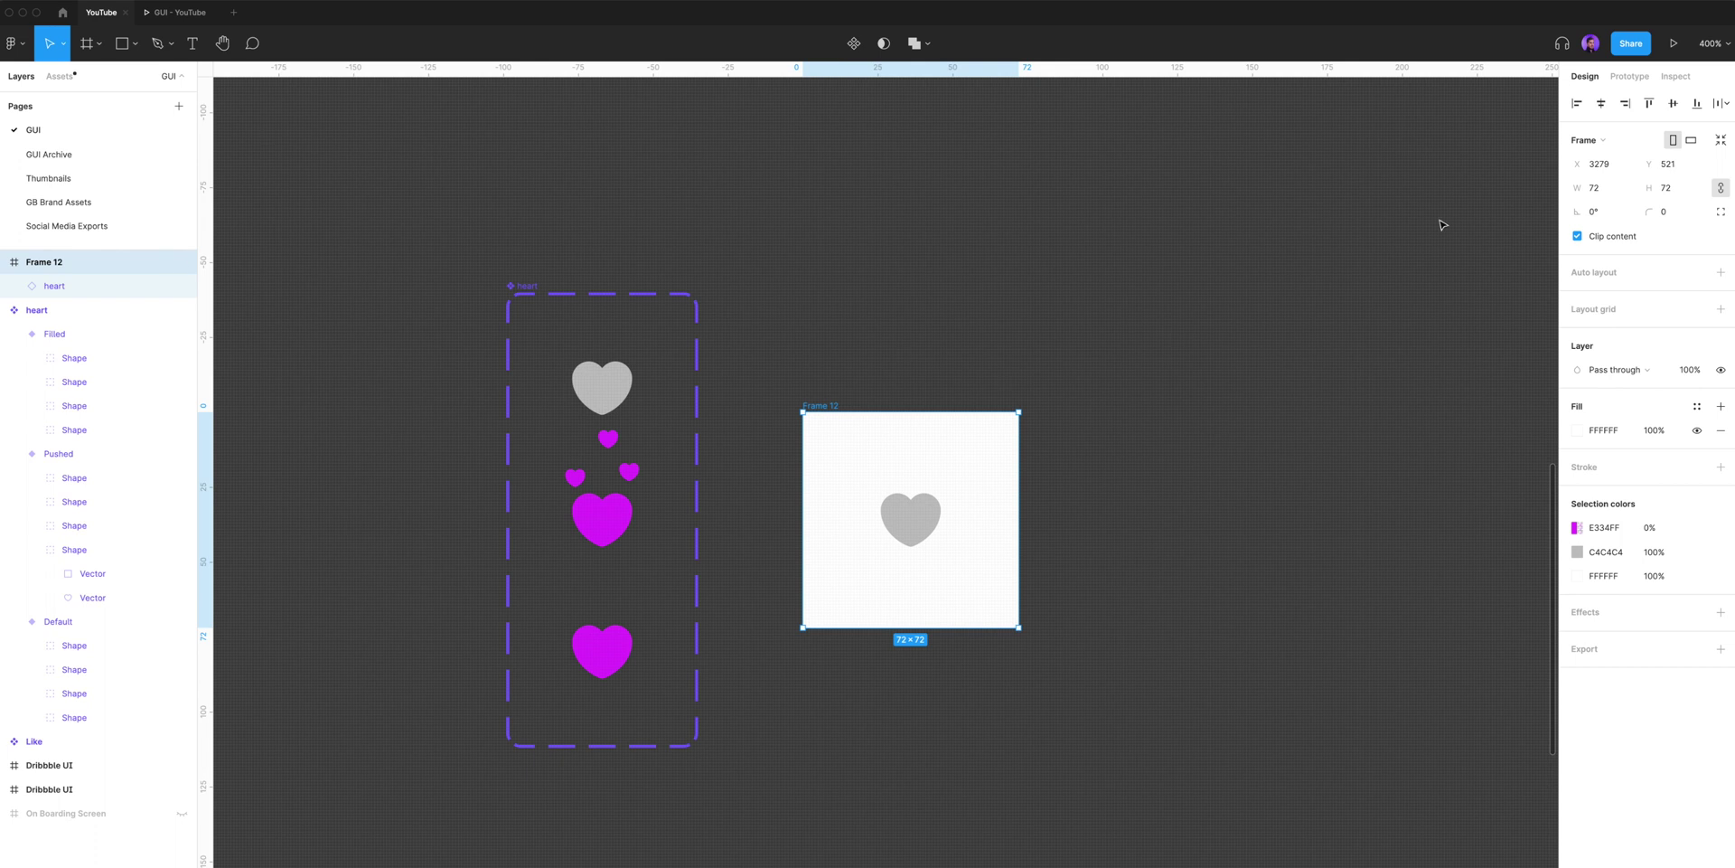
left_click(1629, 76)
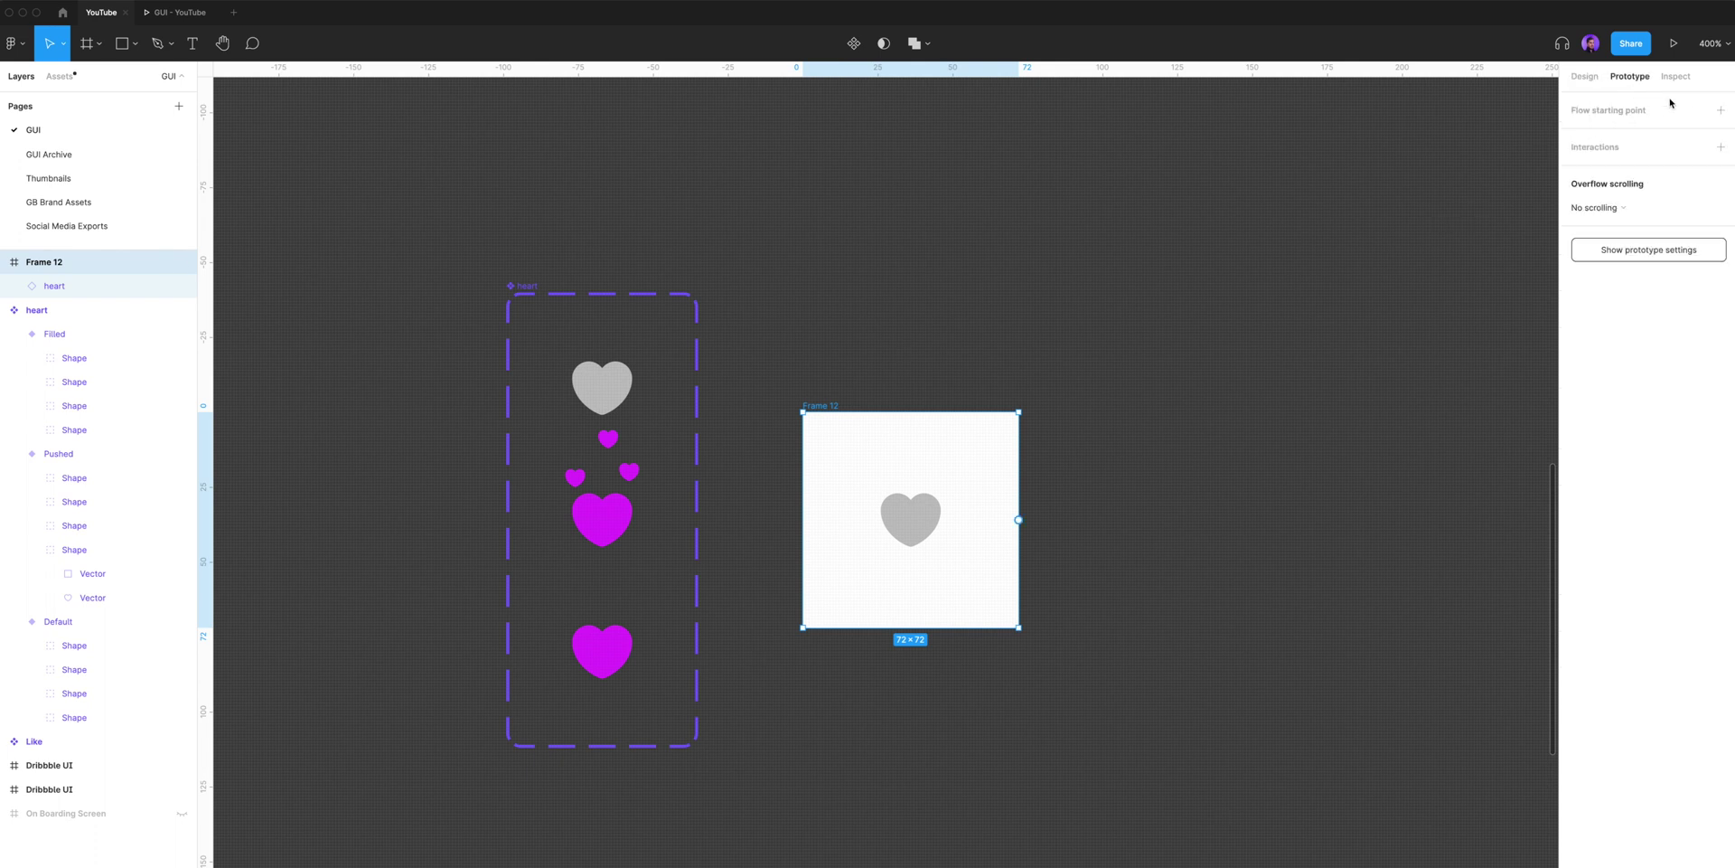
left_click(1721, 111)
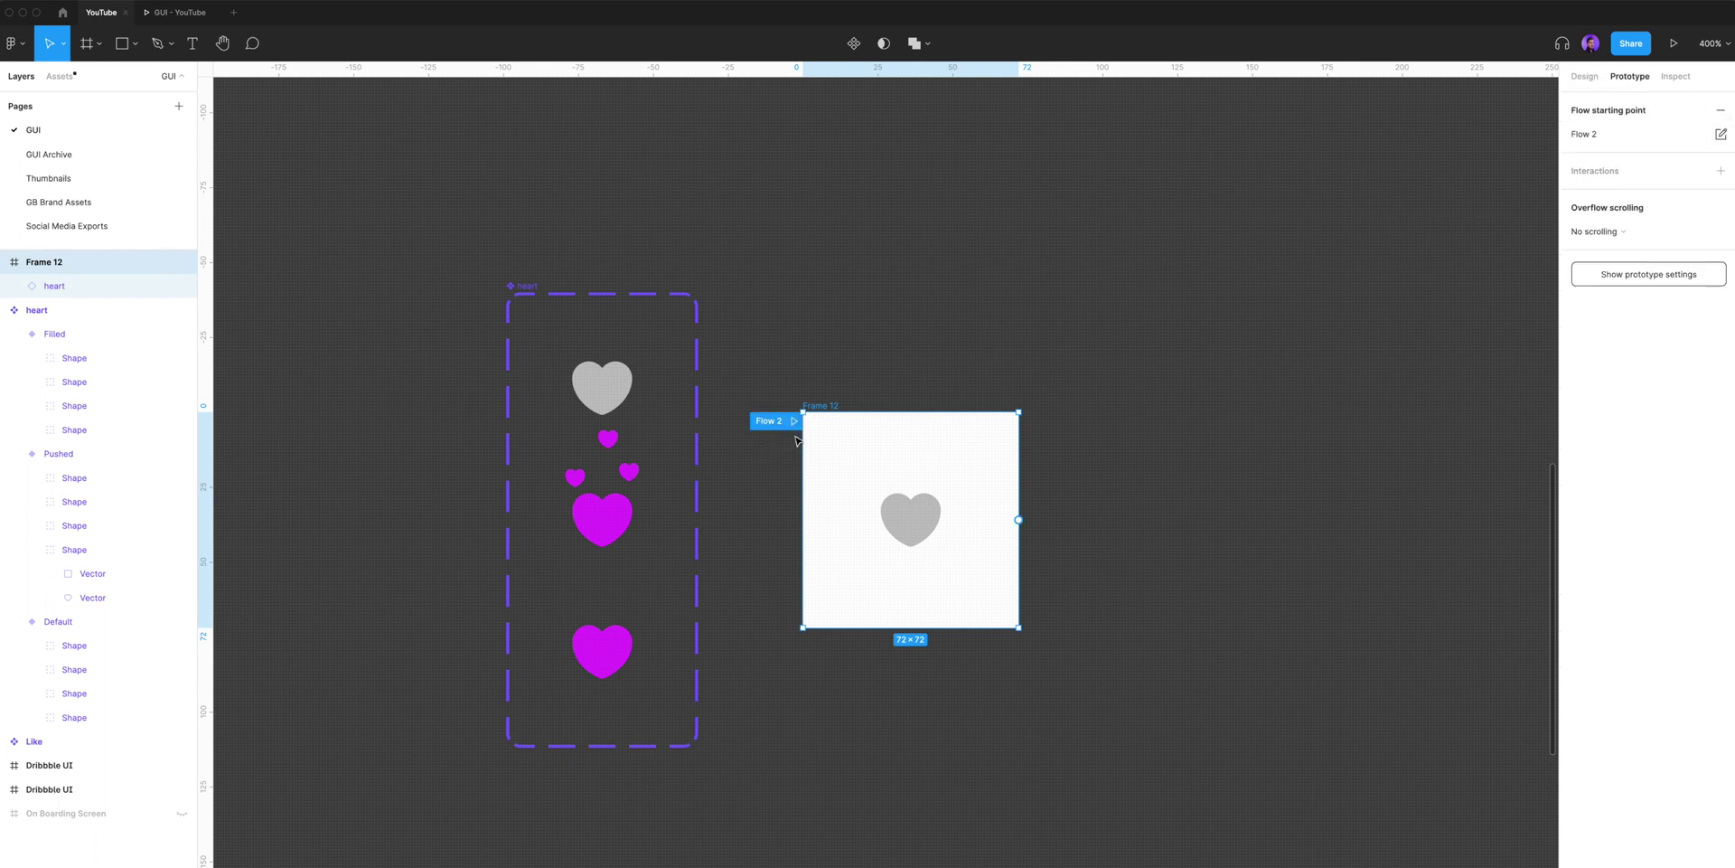